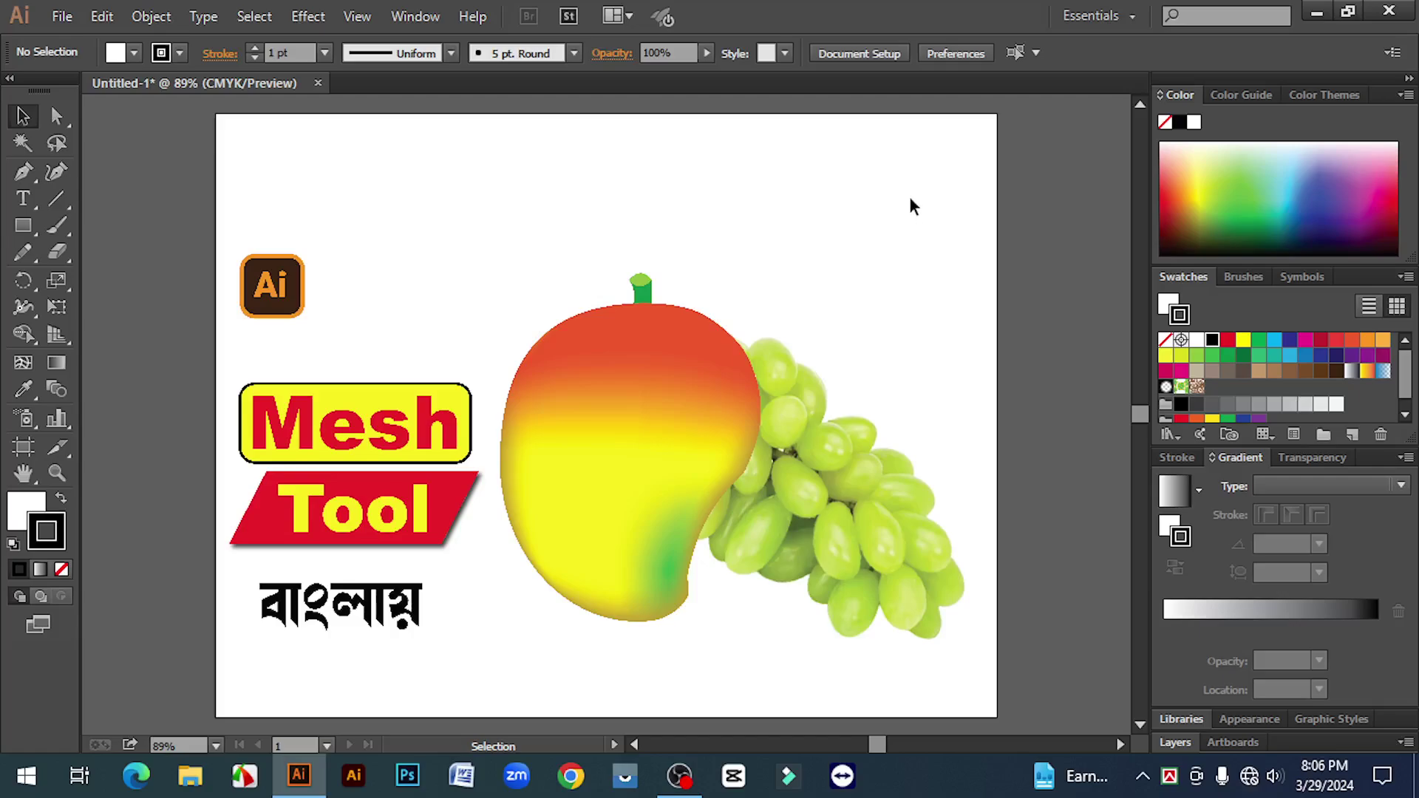
Clear the artboard by deleting the linked fruit image 800-01.jpg
{"action": "left_click_drag", "start_coordinate": [915, 192], "coordinate": [465, 585]}
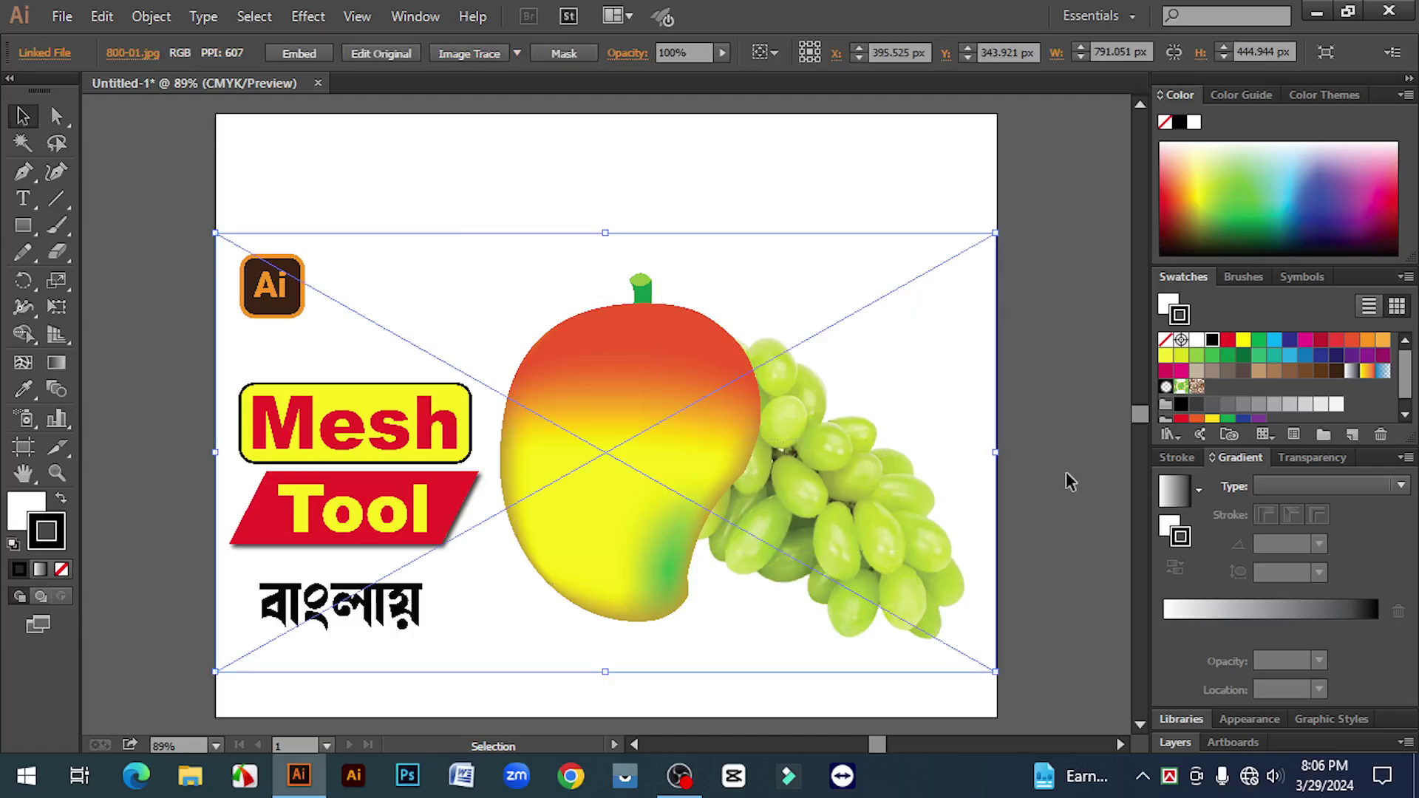
{"action": "key", "text": "Delete"}
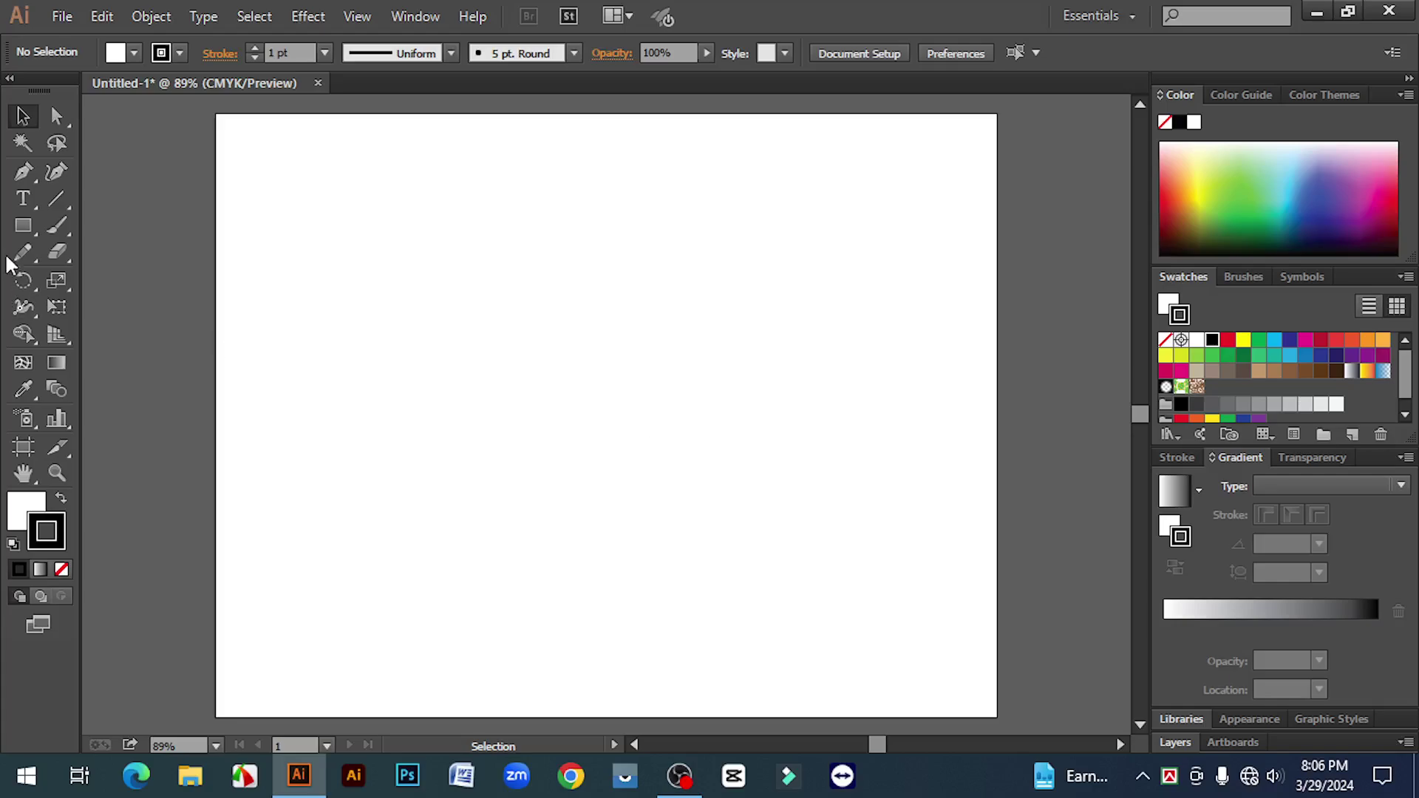
Draw a tall ellipse with the Ellipse tool and move it up to the middle of the artboard
{"action": "left_click", "coordinate": [27, 225]}
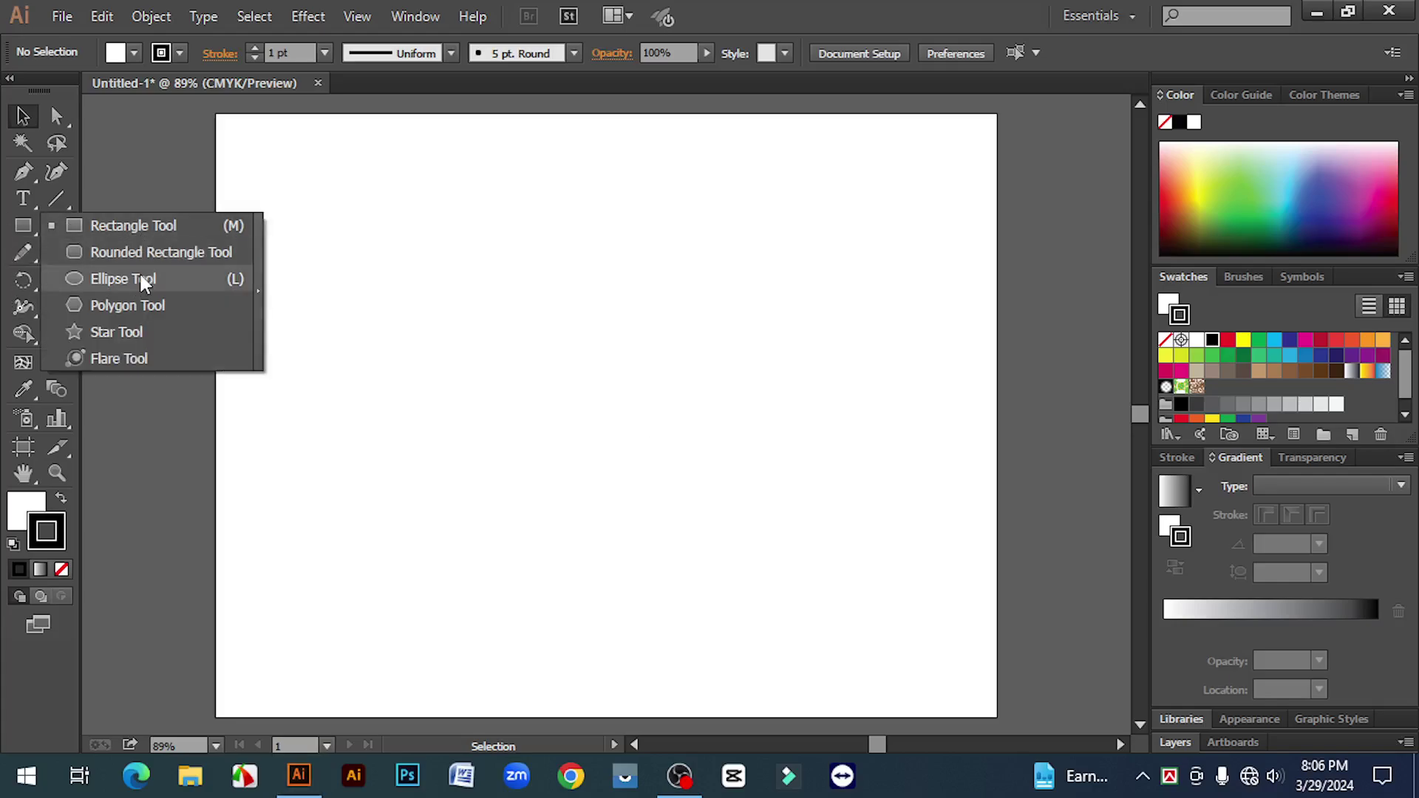
{"action": "left_click", "coordinate": [109, 279]}
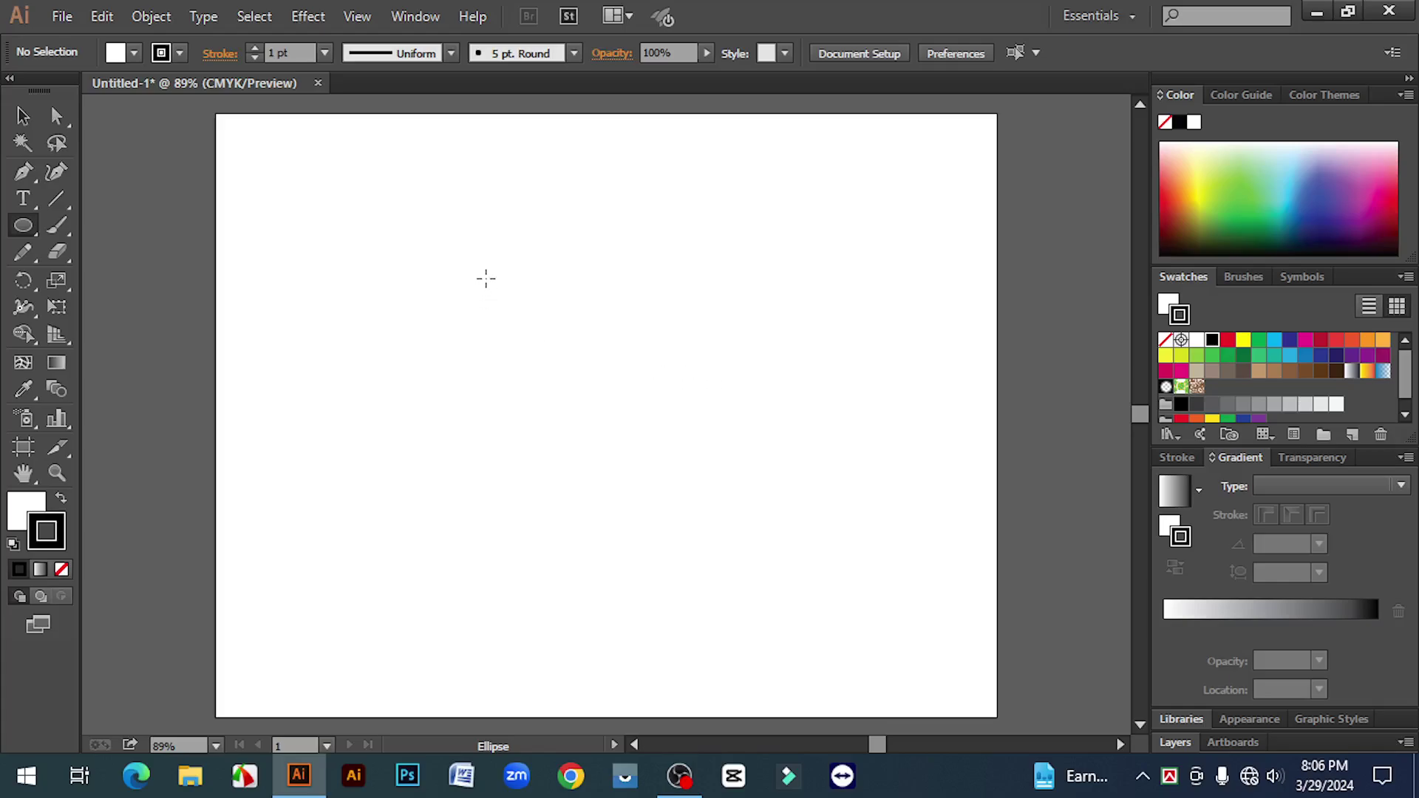
{"action": "left_click_drag", "start_coordinate": [485, 255], "coordinate": [809, 666]}
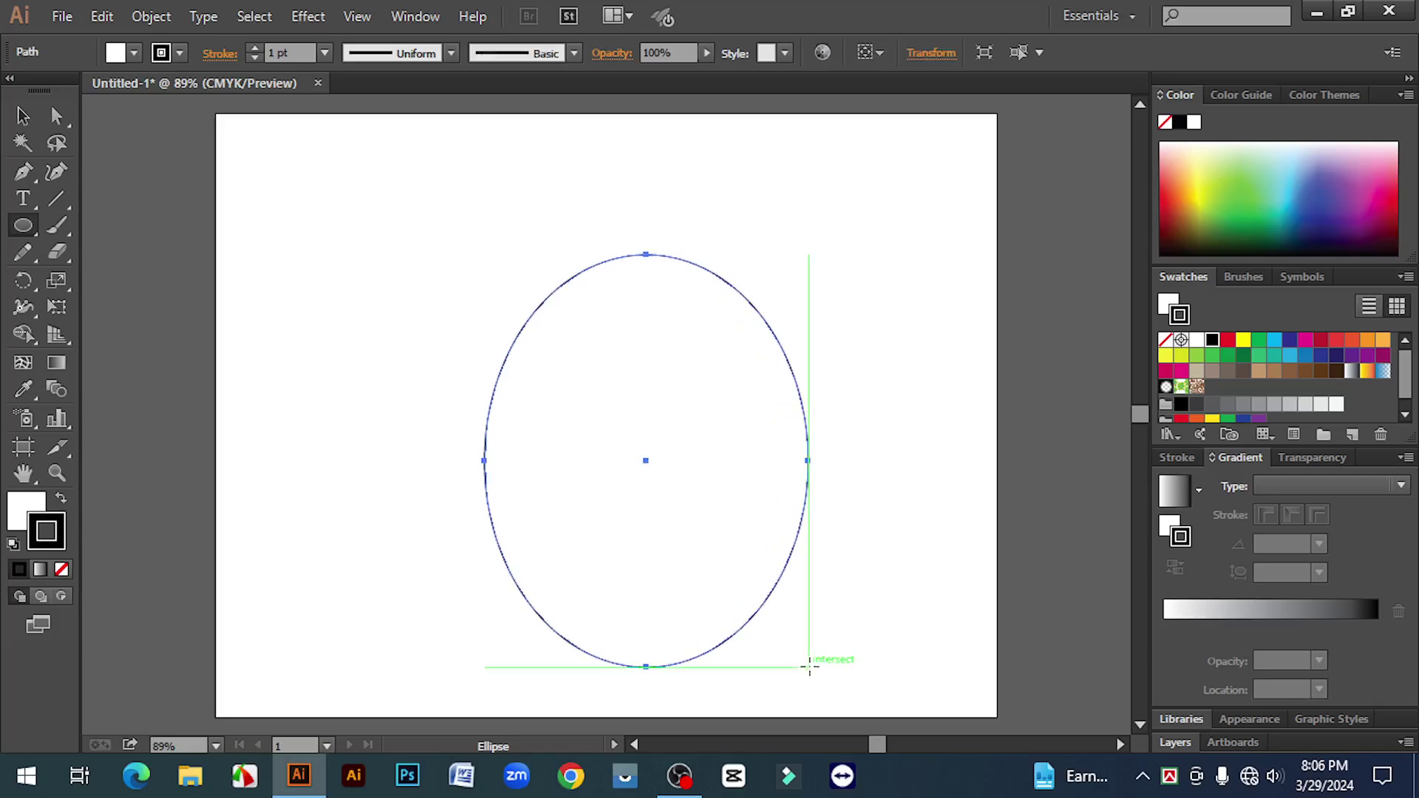
{"action": "left_click", "coordinate": [22, 116]}
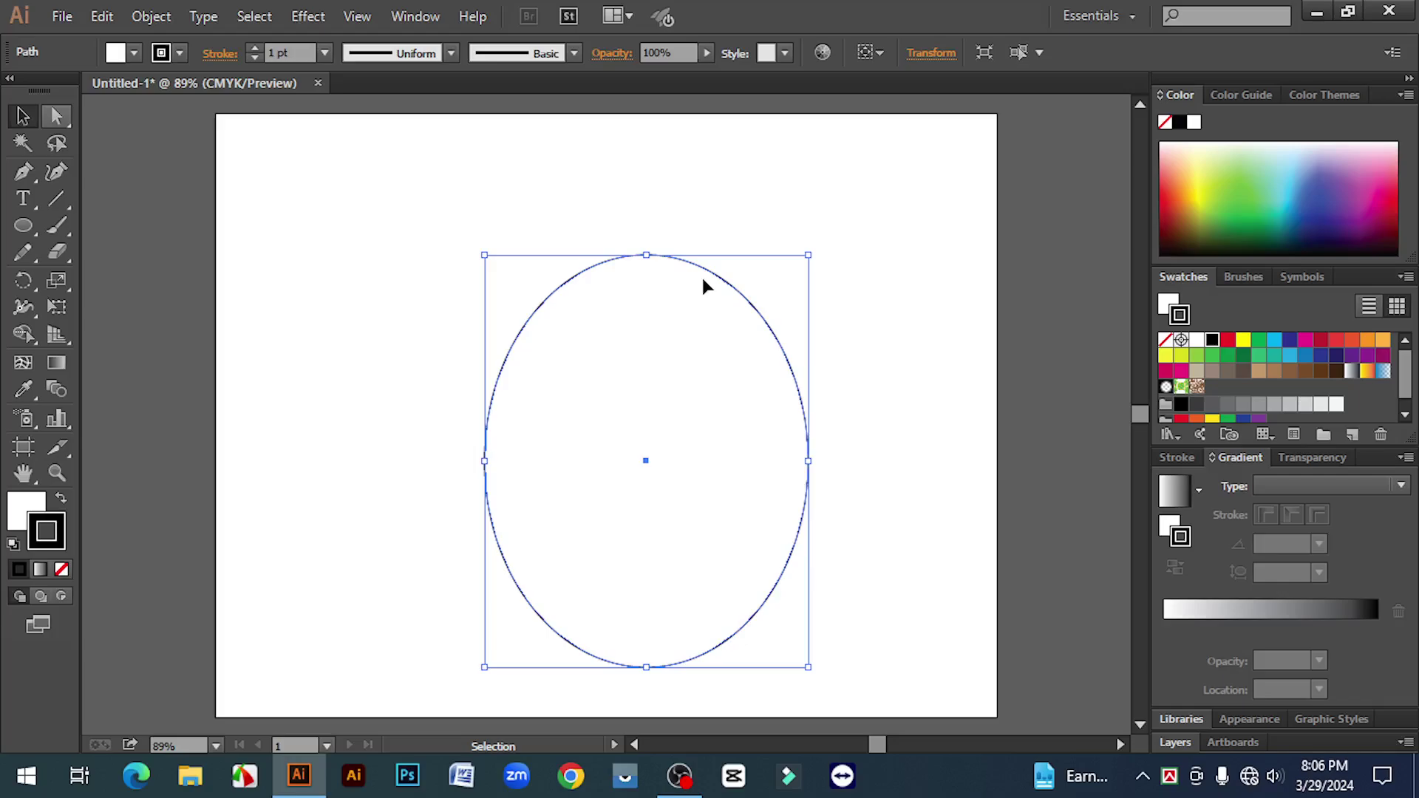
{"action": "left_click_drag", "start_coordinate": [692, 256], "coordinate": [658, 221]}
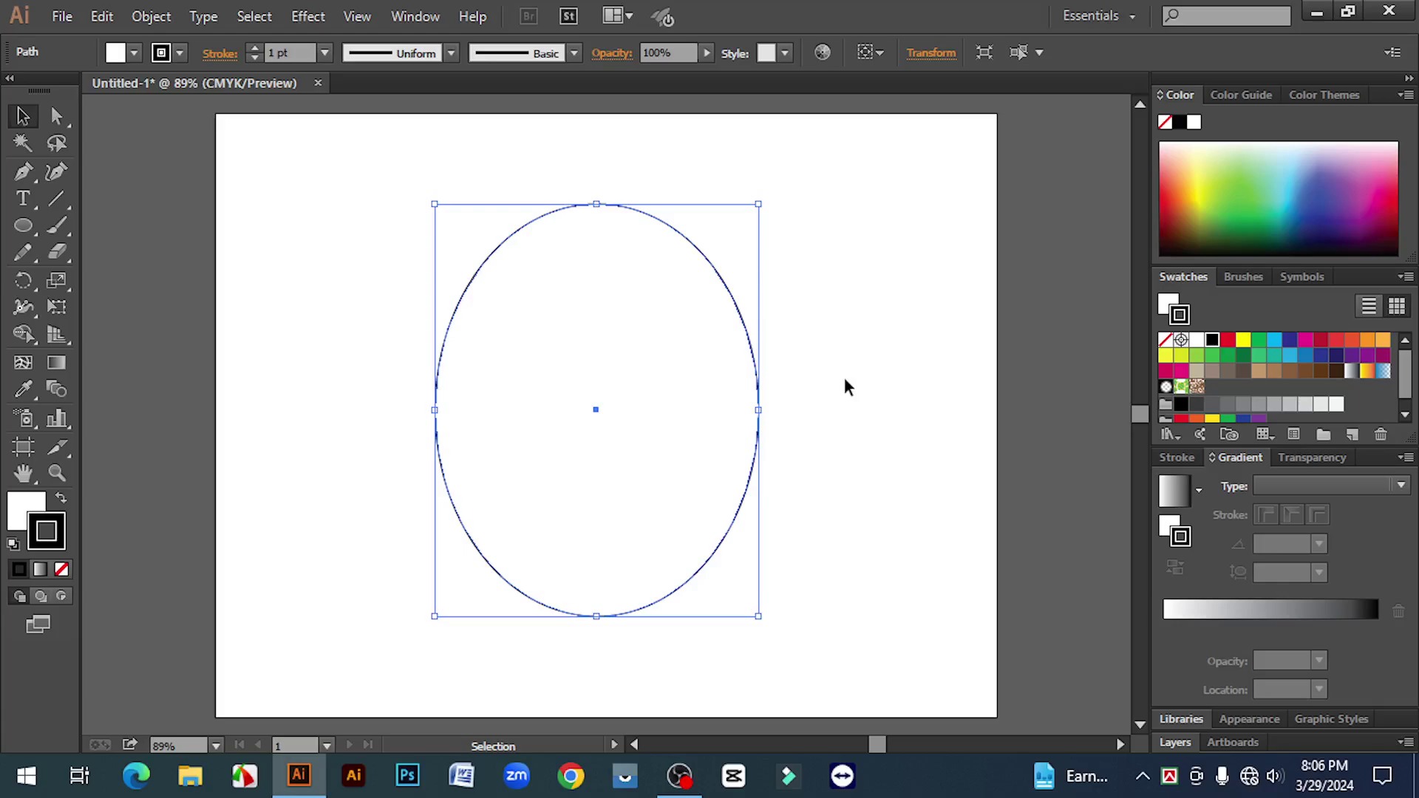
{"action": "left_click", "coordinate": [802, 279]}
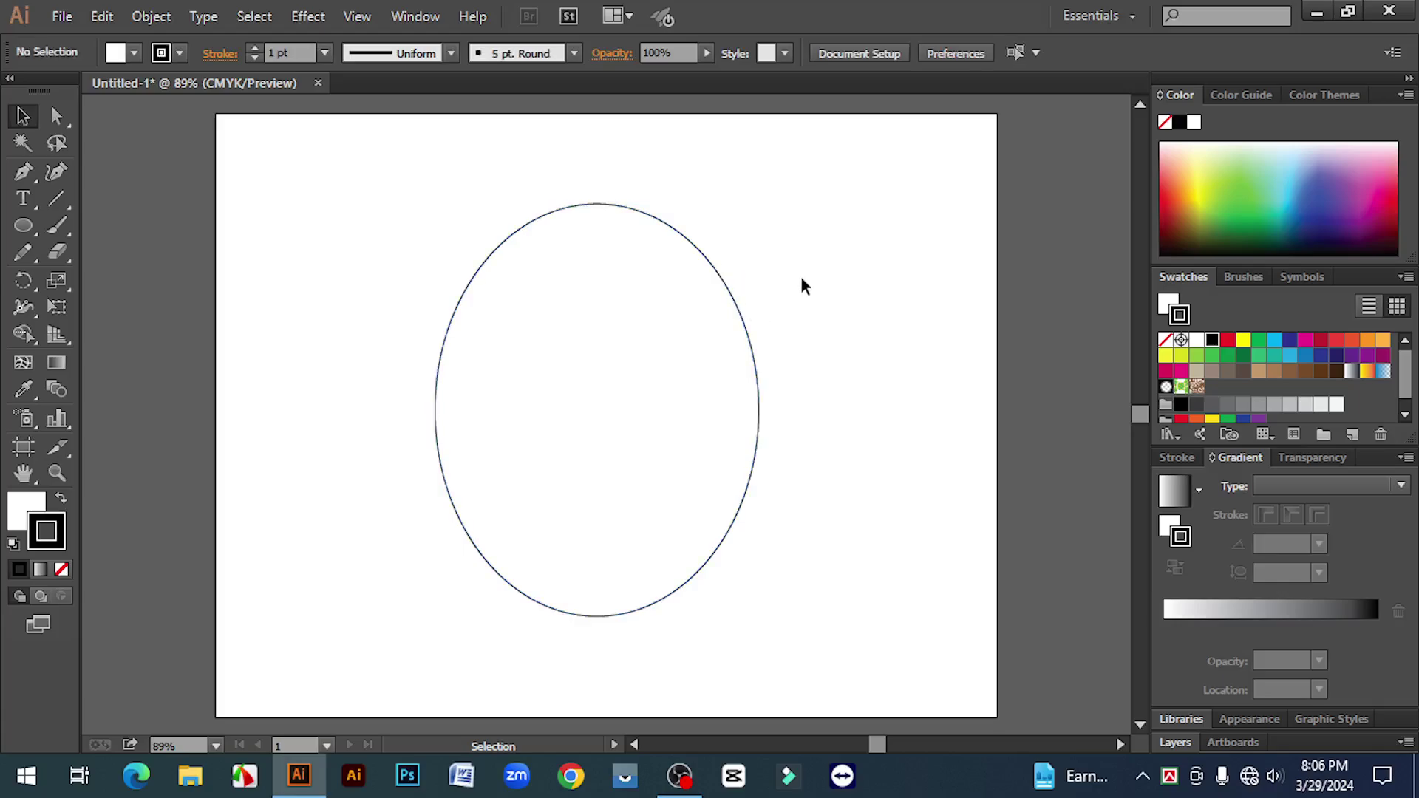
Bend the ellipse's right side inward with its lower handle, lengthen the top anchor's right handle, and move the right anchor to about X 520 px
{"action": "left_click", "coordinate": [674, 232]}
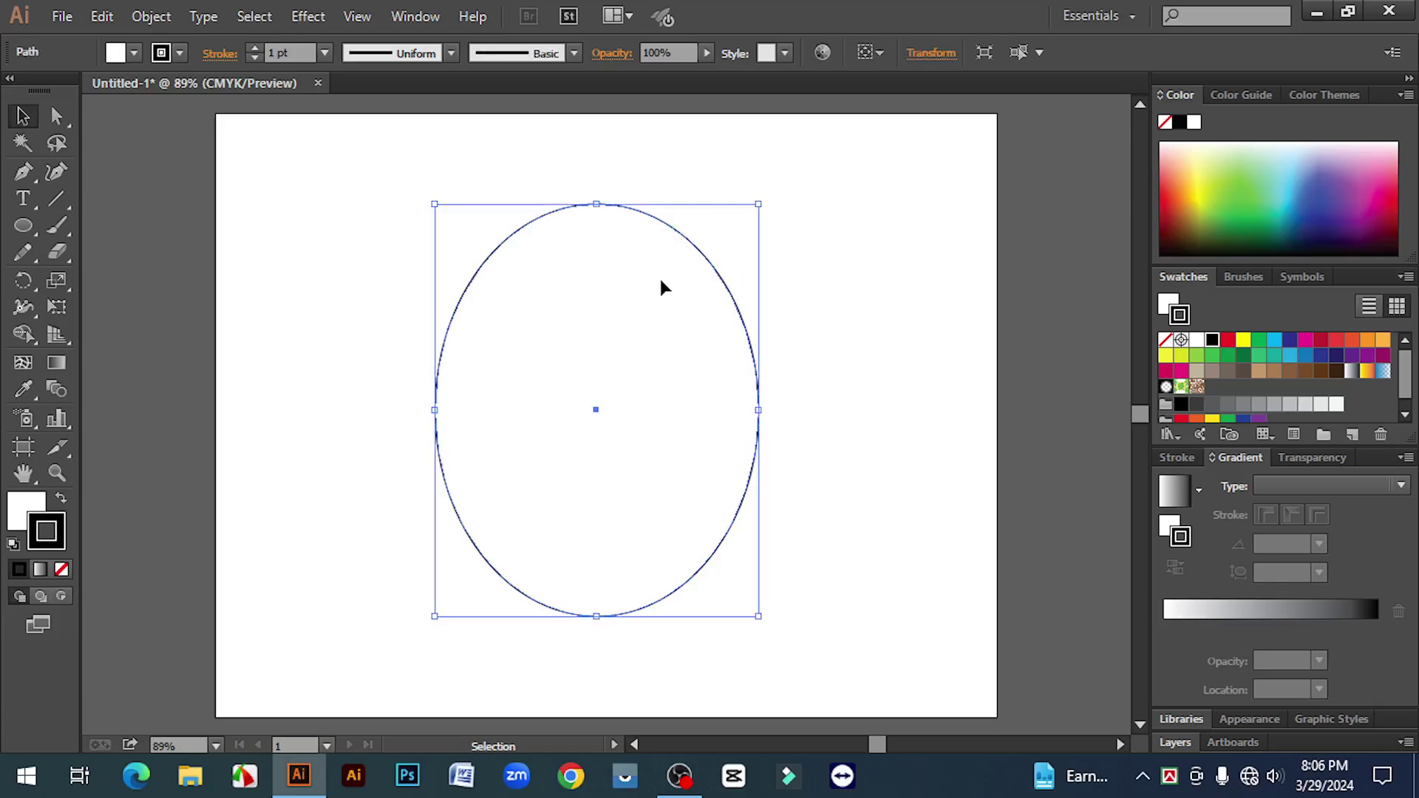
{"action": "left_click", "coordinate": [57, 116]}
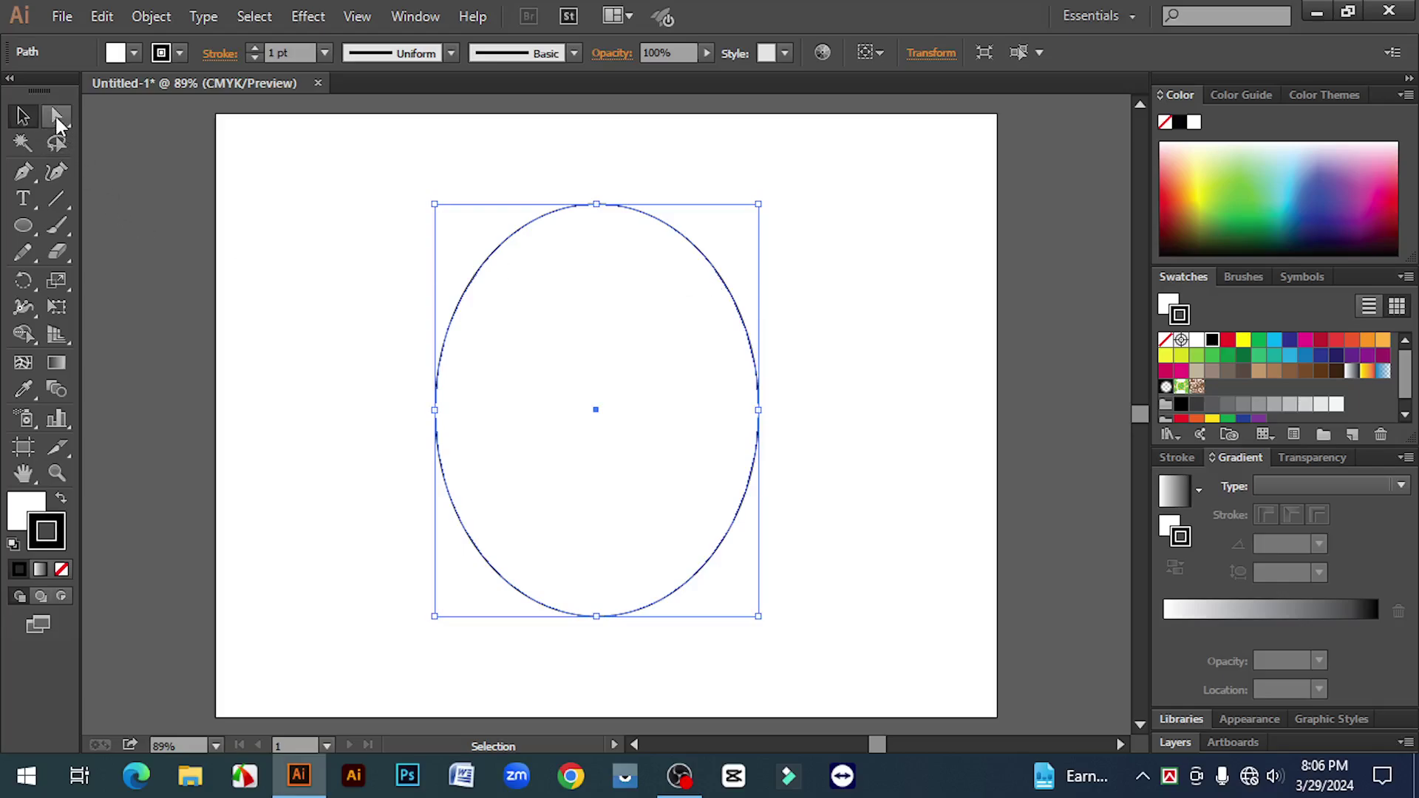
{"action": "left_click", "coordinate": [758, 410]}
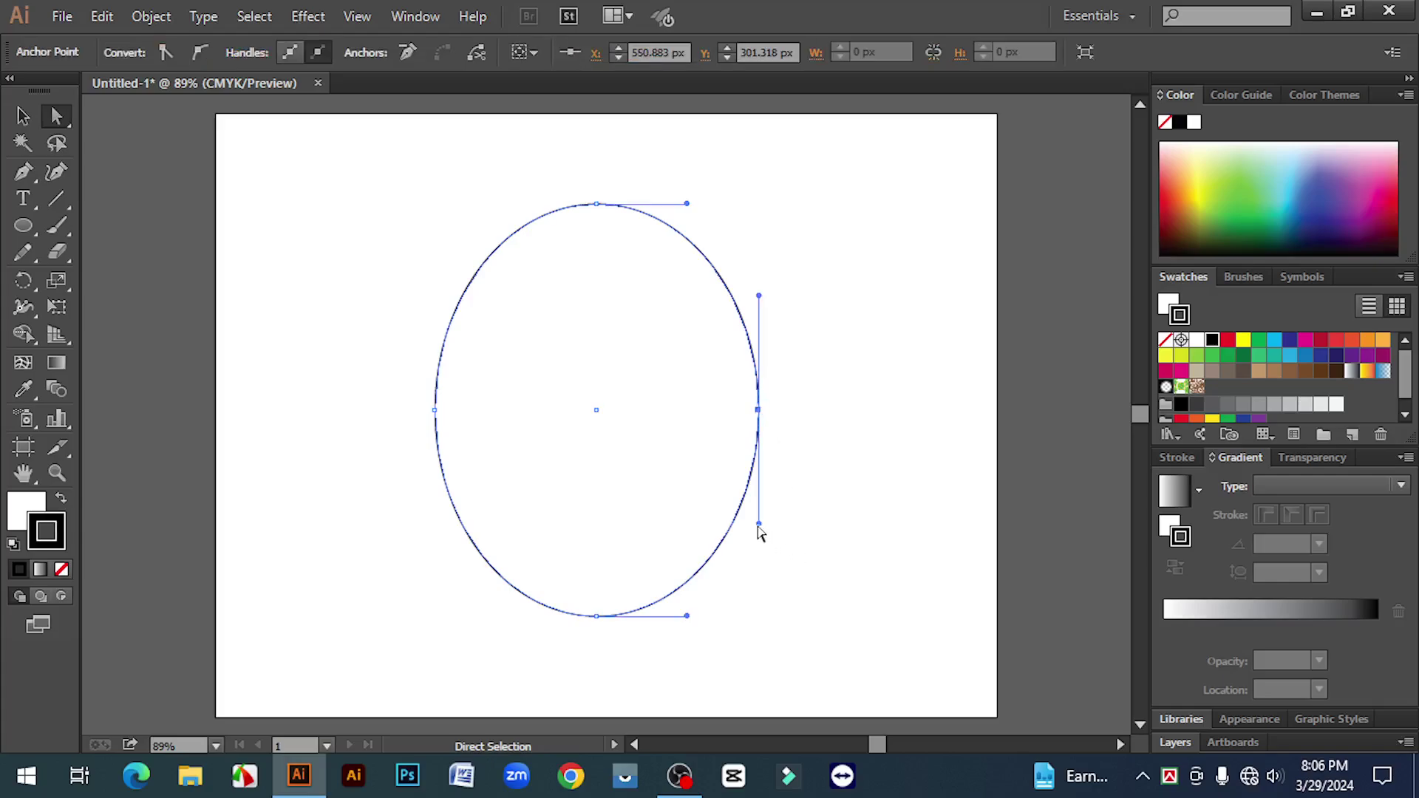
{"action": "left_click_drag", "start_coordinate": [759, 525], "coordinate": [662, 513]}
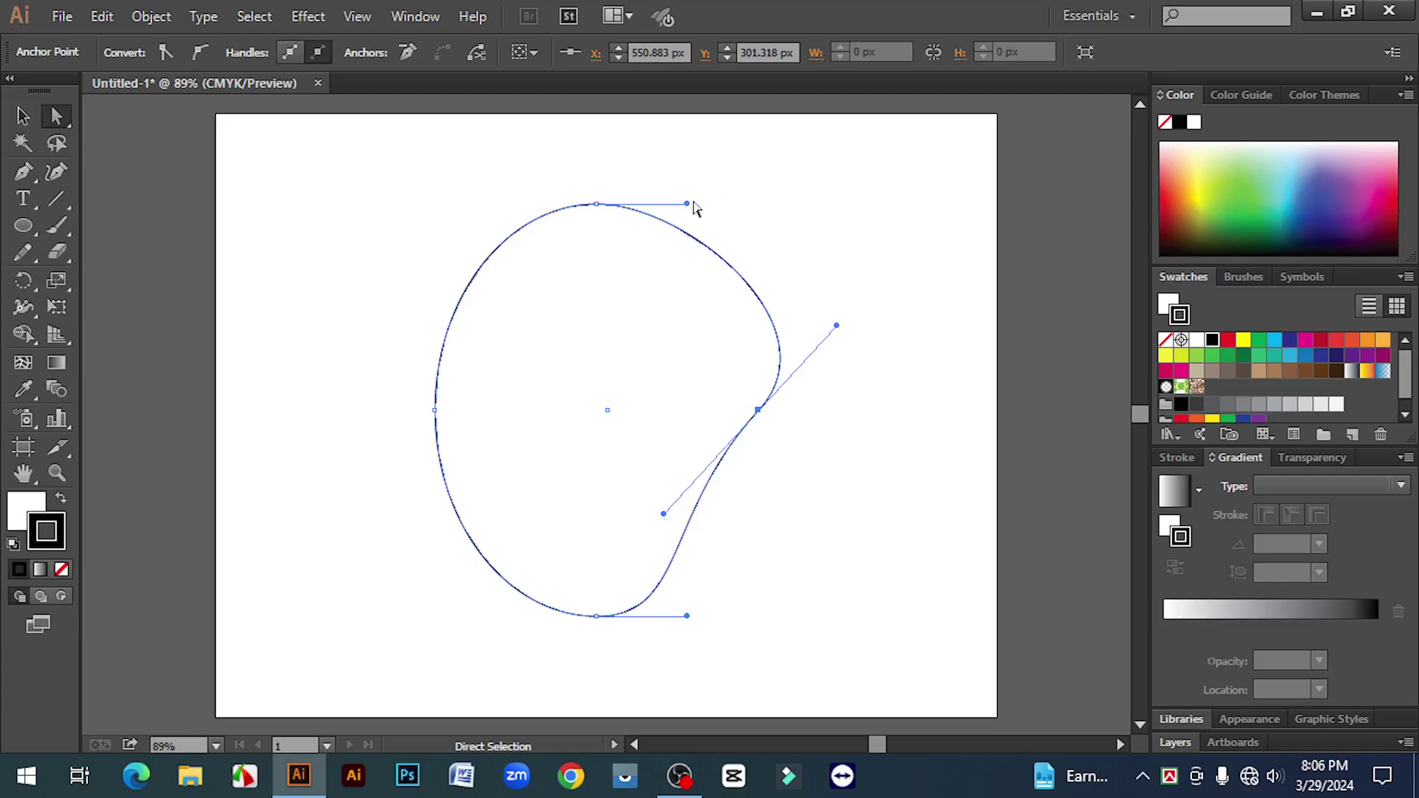
{"action": "left_click_drag", "start_coordinate": [687, 202], "coordinate": [738, 200]}
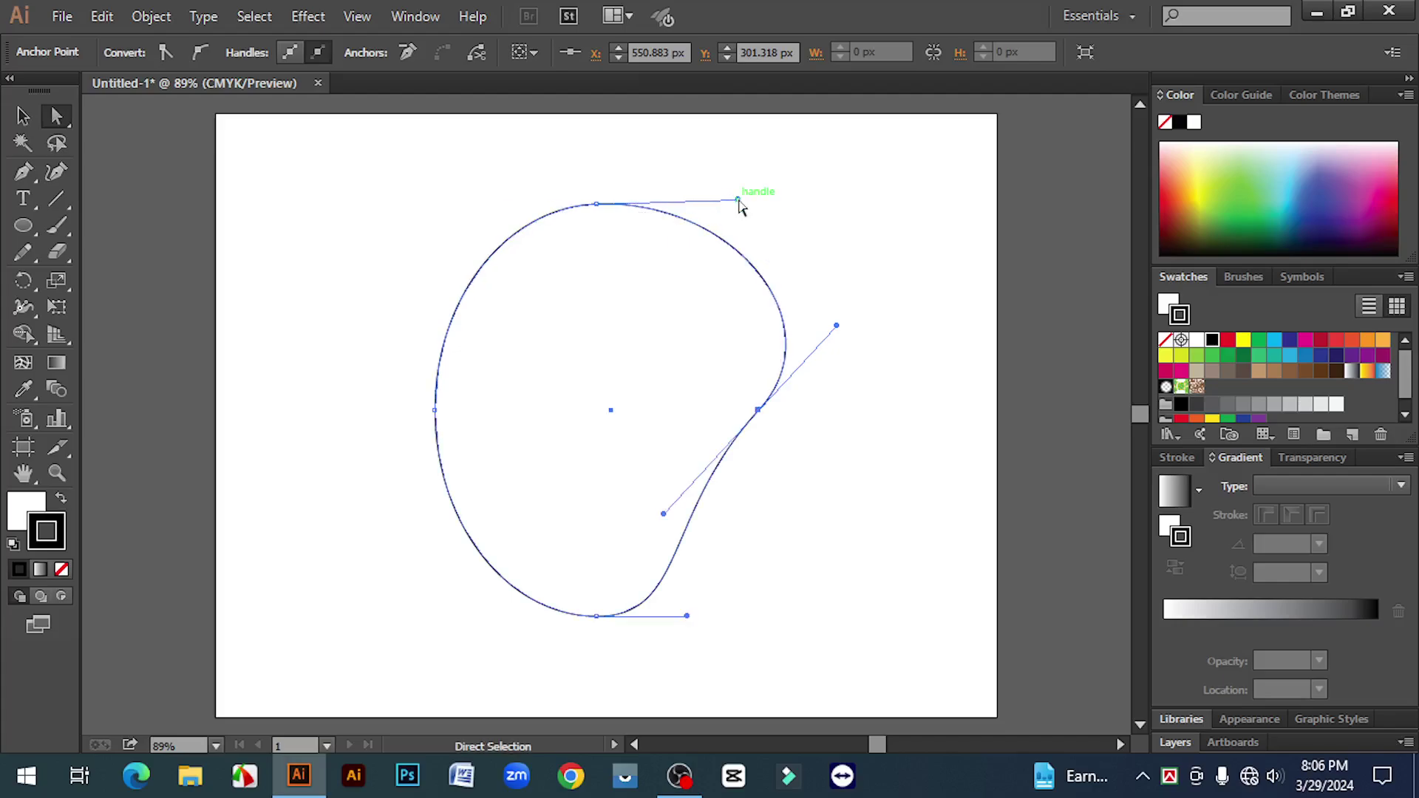
{"action": "left_click_drag", "start_coordinate": [758, 408], "coordinate": [729, 411]}
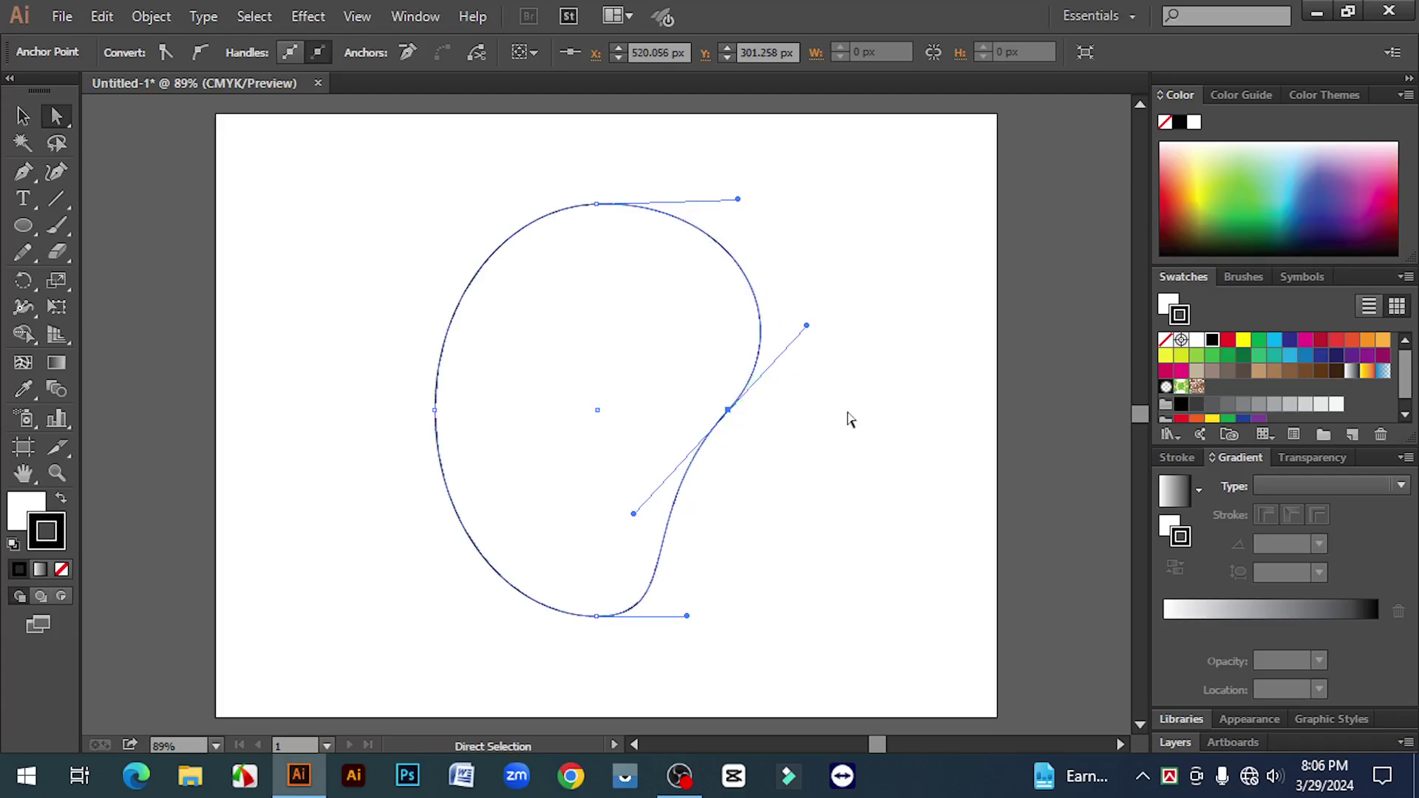
Lengthen the top anchor's left handle to round the upper-left shoulder and tilt the right anchor's handles flatter for a deeper curve
{"action": "left_click", "coordinate": [597, 205]}
{"action": "left_click_drag", "start_coordinate": [507, 204], "coordinate": [473, 213]}
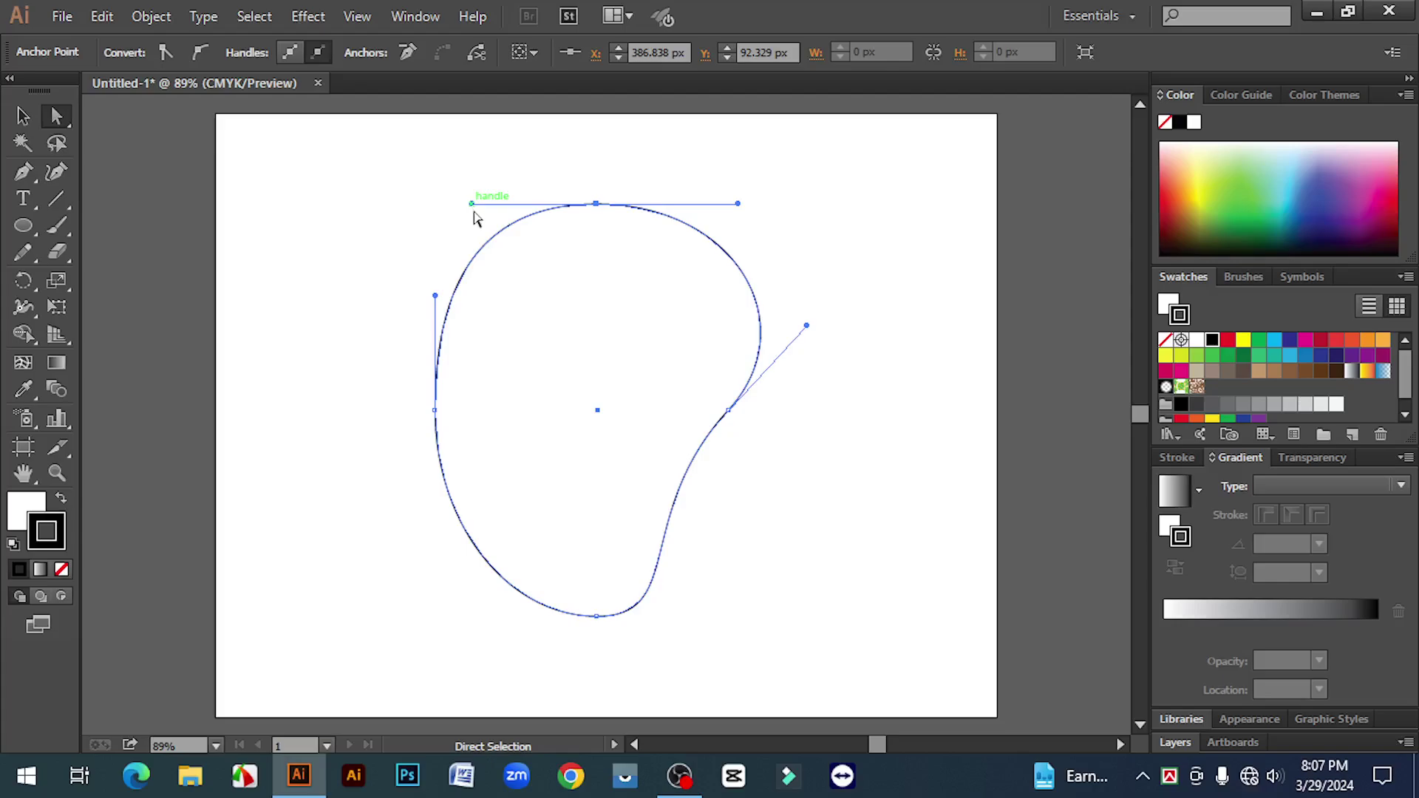
{"action": "left_click", "coordinate": [729, 411]}
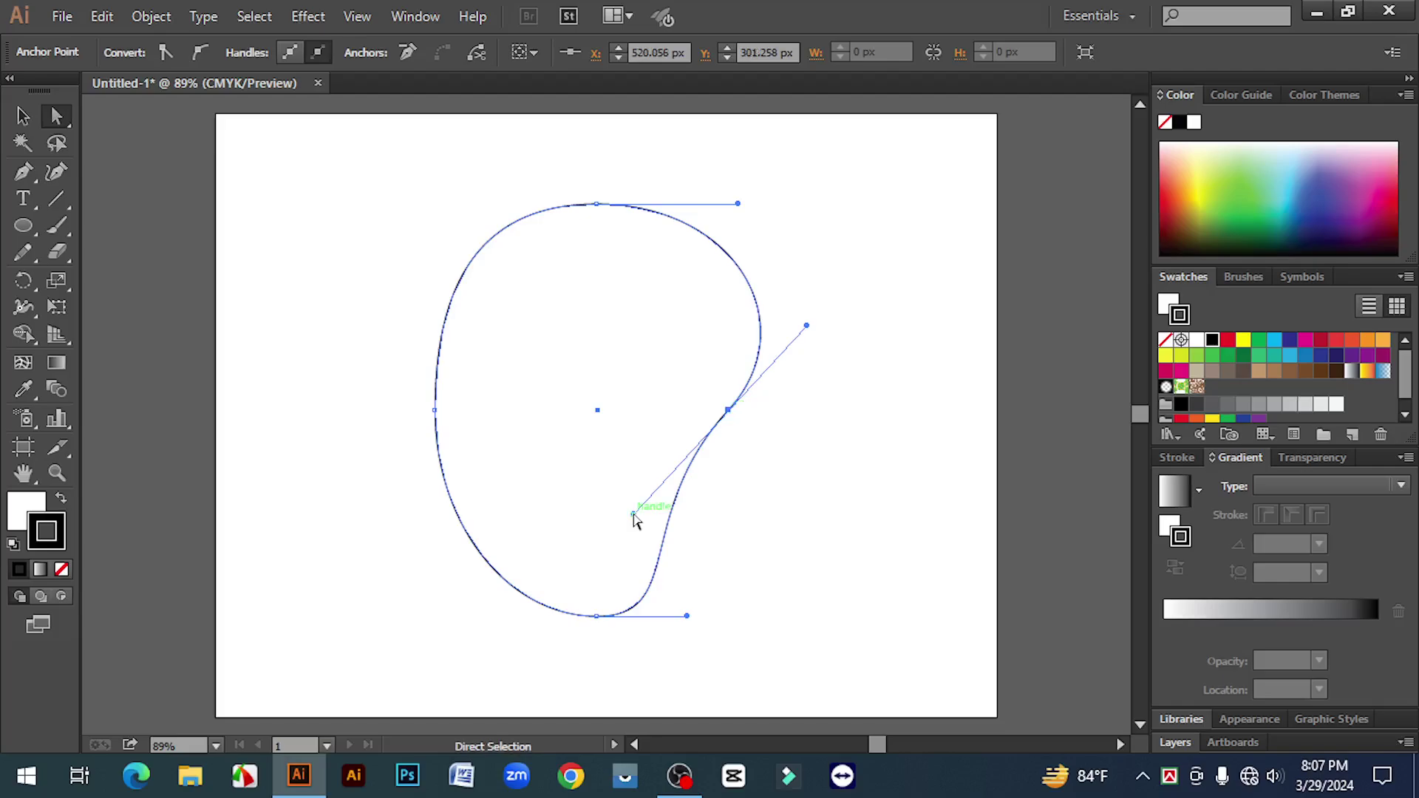
{"action": "left_click_drag", "start_coordinate": [633, 515], "coordinate": [619, 499]}
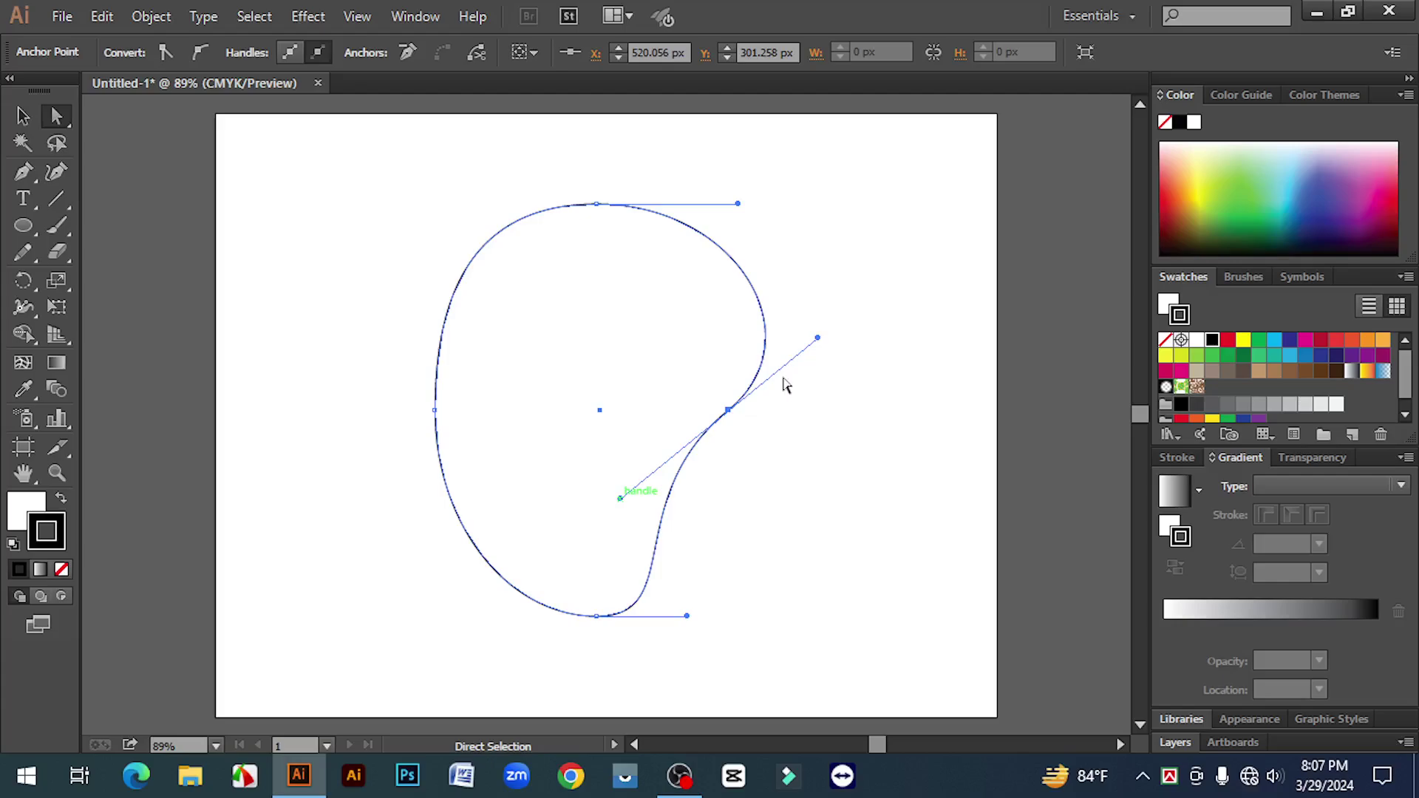
Refine the mango outline by moving the right anchor inward, shortening its upper handle and the top handle, and pulling the left anchor to about X 211 px
{"action": "left_click_drag", "start_coordinate": [729, 410], "coordinate": [713, 415]}
{"action": "left_click_drag", "start_coordinate": [738, 203], "coordinate": [729, 203]}
{"action": "left_click_drag", "start_coordinate": [803, 342], "coordinate": [781, 353]}
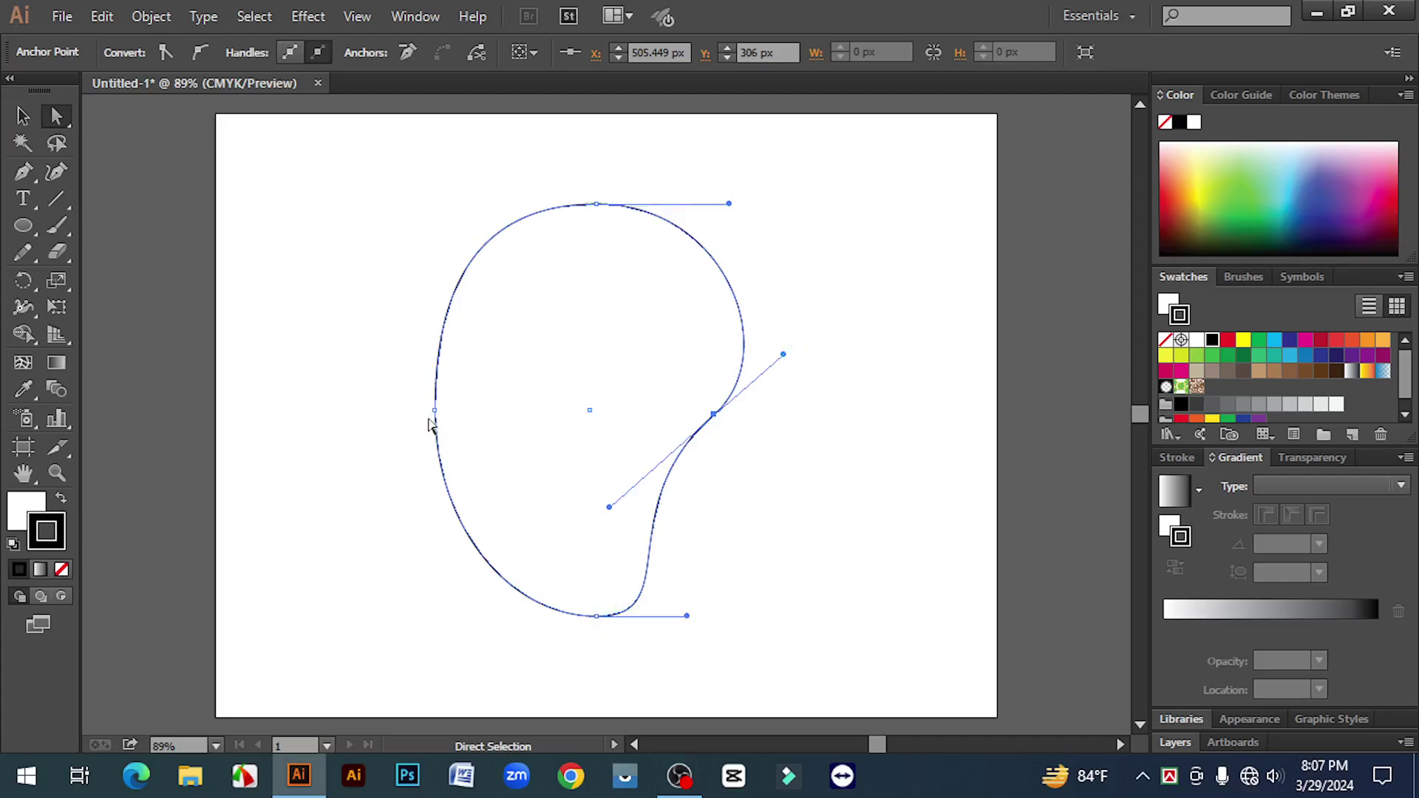
{"action": "left_click_drag", "start_coordinate": [434, 410], "coordinate": [424, 405]}
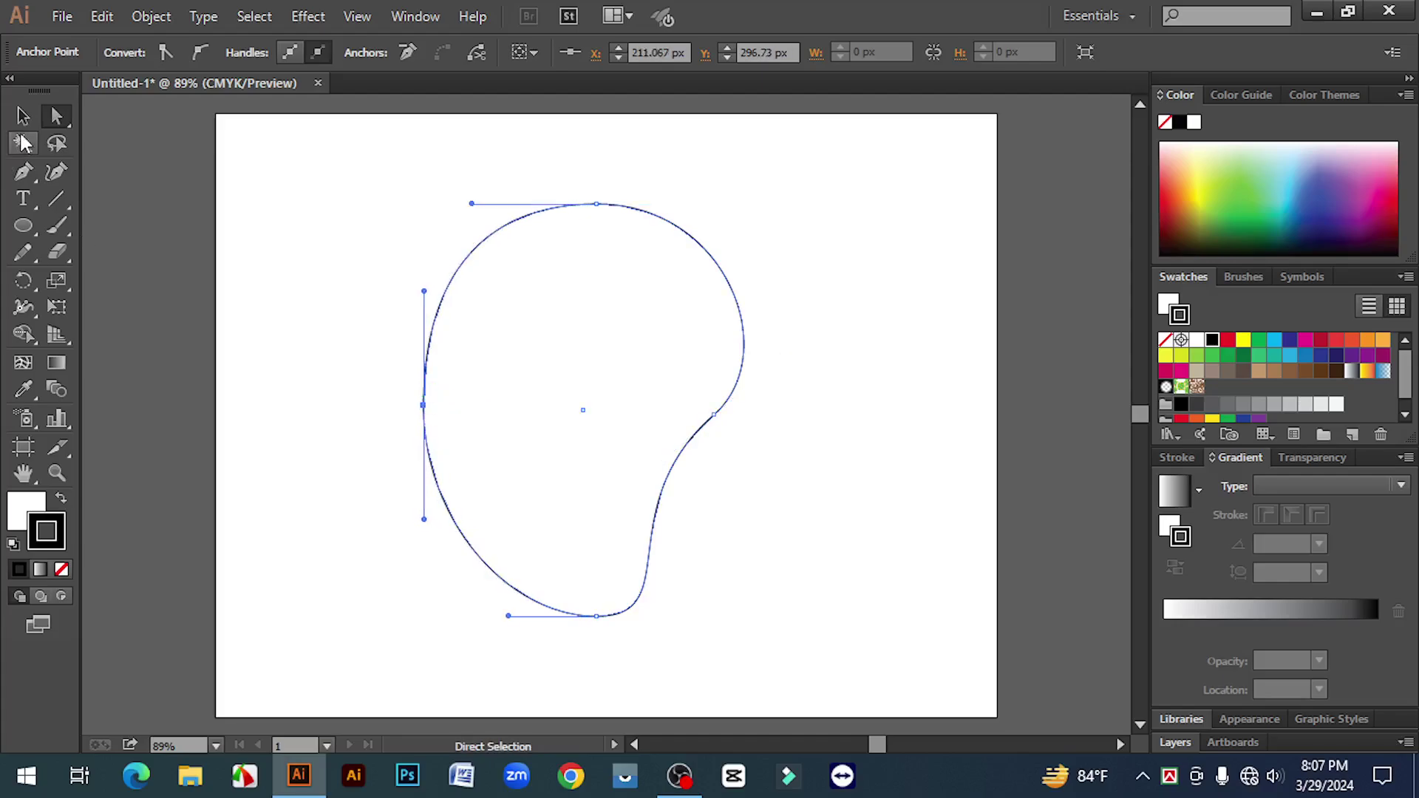
Select the whole mango shape, shift it slightly to the right, and shorten it a little from its lower edge
{"action": "left_click", "coordinate": [23, 116]}
{"action": "left_click", "coordinate": [678, 215]}
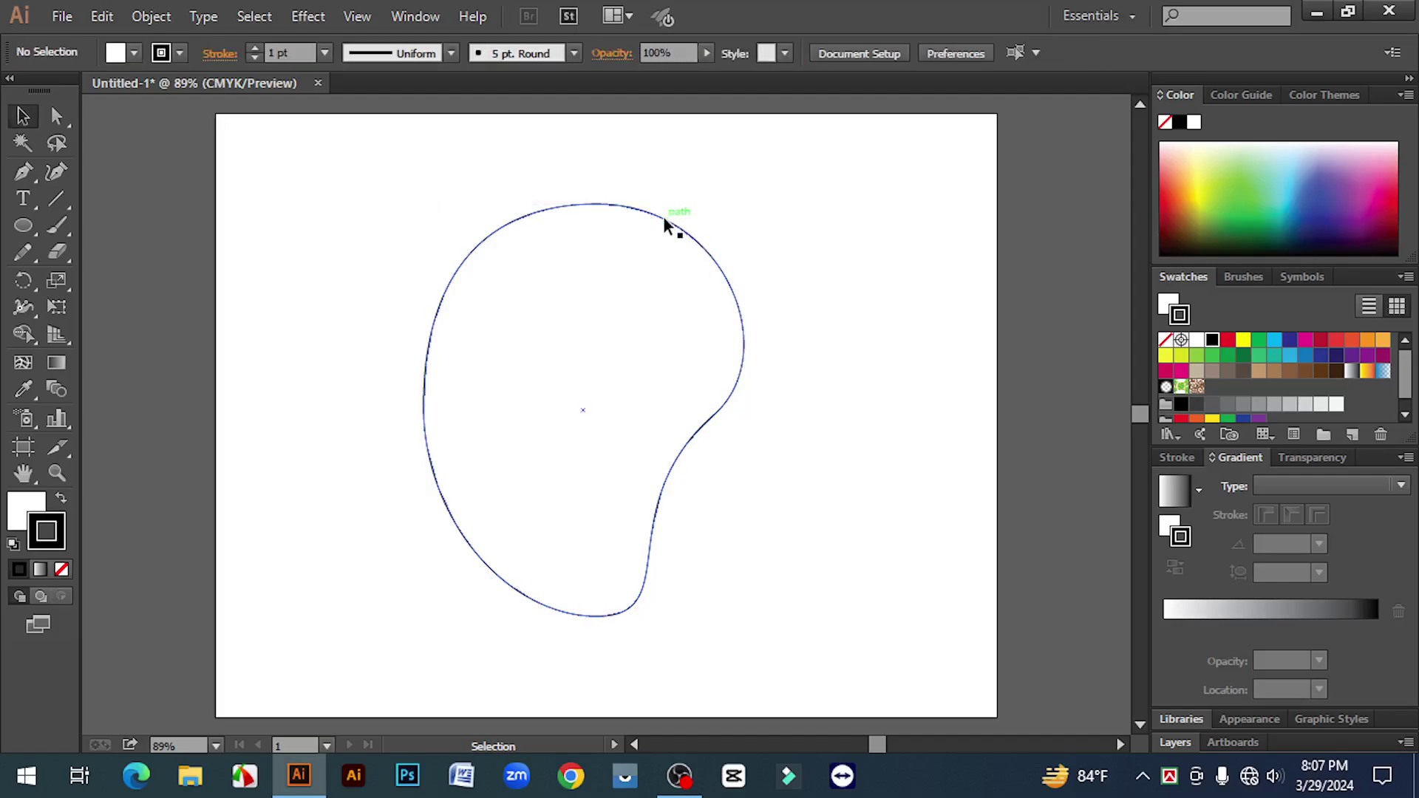
{"action": "left_click", "coordinate": [664, 221]}
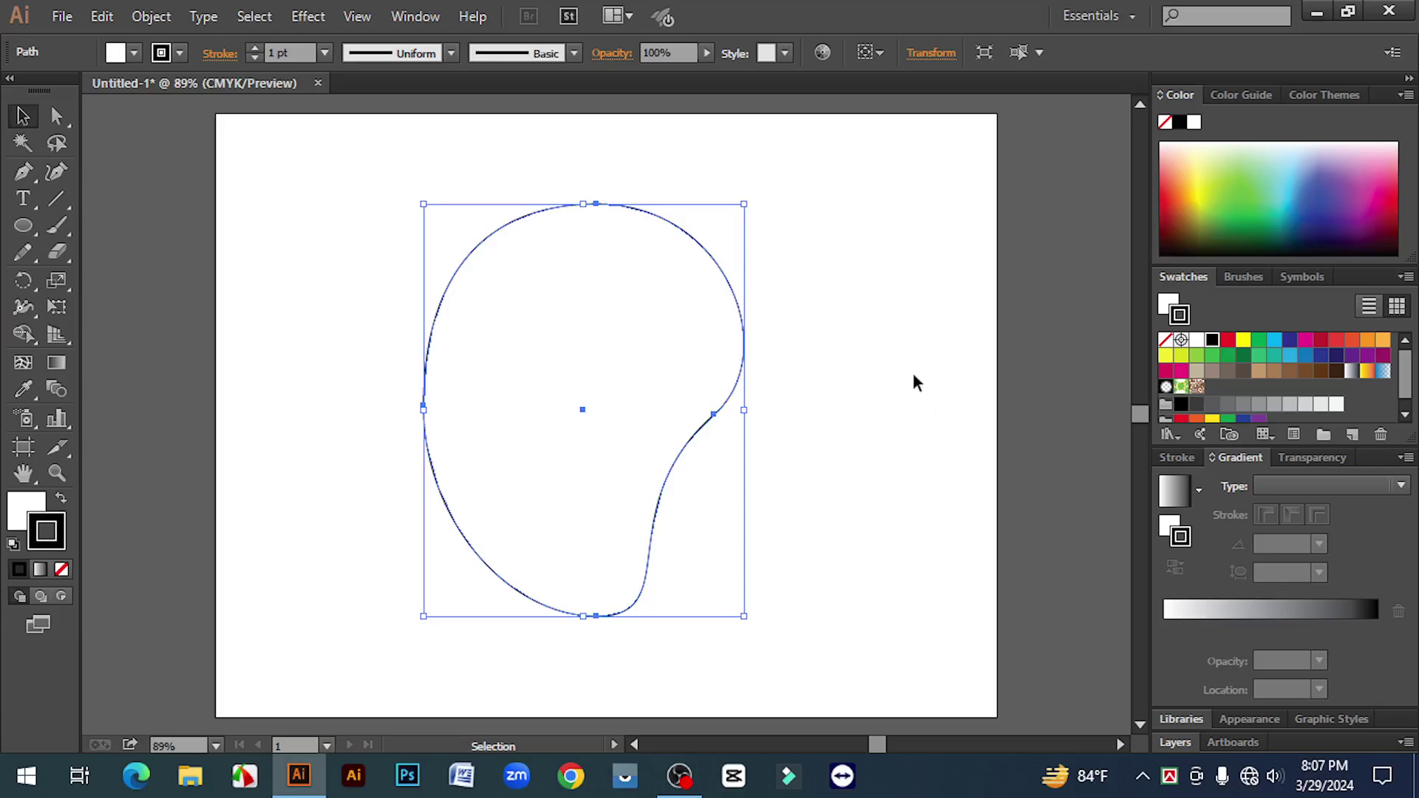
{"action": "left_click", "coordinate": [658, 219]}
{"action": "left_click", "coordinate": [655, 215]}
{"action": "left_click_drag", "start_coordinate": [666, 479], "coordinate": [678, 479]}
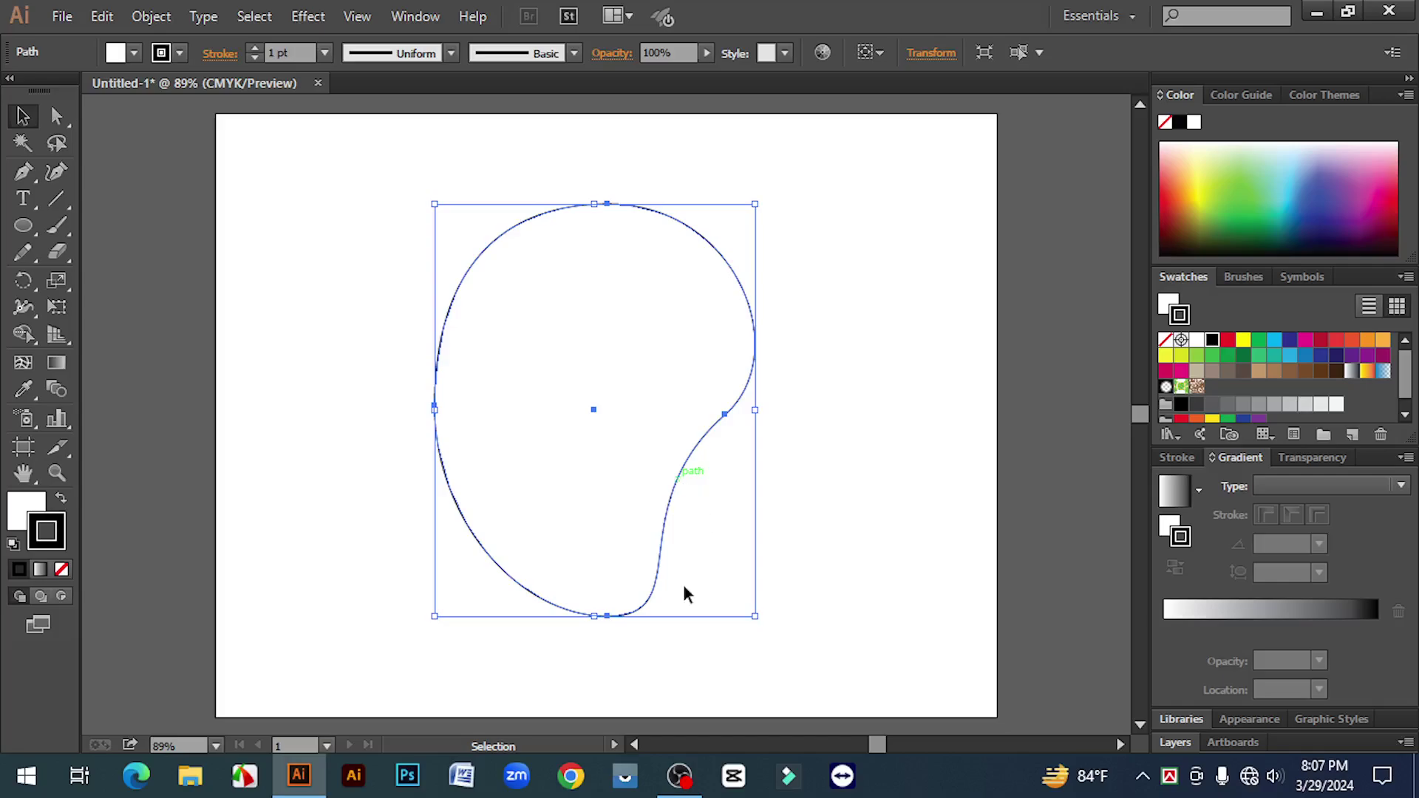
{"action": "left_click_drag", "start_coordinate": [595, 616], "coordinate": [599, 598]}
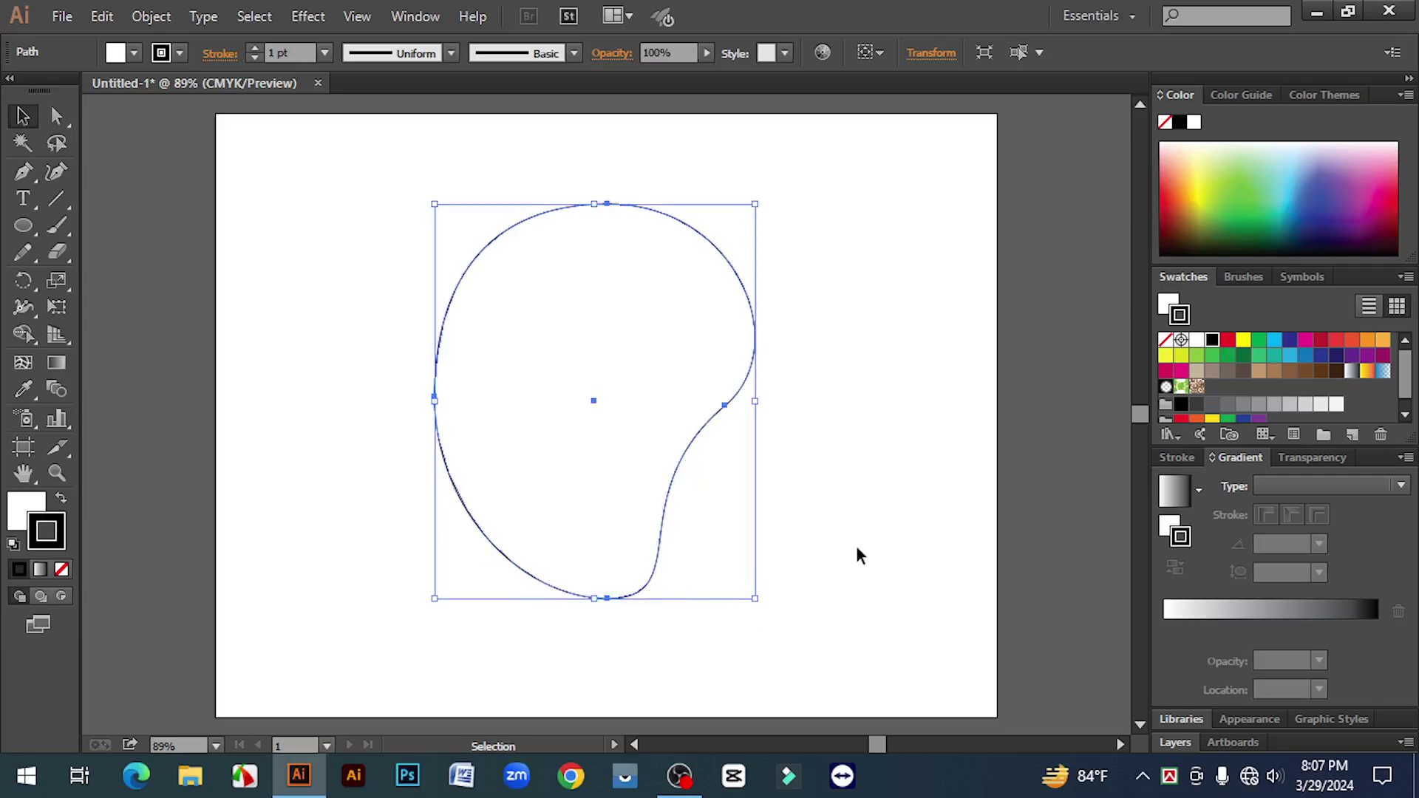
Fill the mango shape with the yellow swatch and remove its stroke
{"action": "left_click", "coordinate": [645, 181]}
{"action": "left_click", "coordinate": [646, 212]}
{"action": "left_click", "coordinate": [648, 184]}
{"action": "left_click", "coordinate": [648, 209]}
{"action": "left_click", "coordinate": [60, 499]}
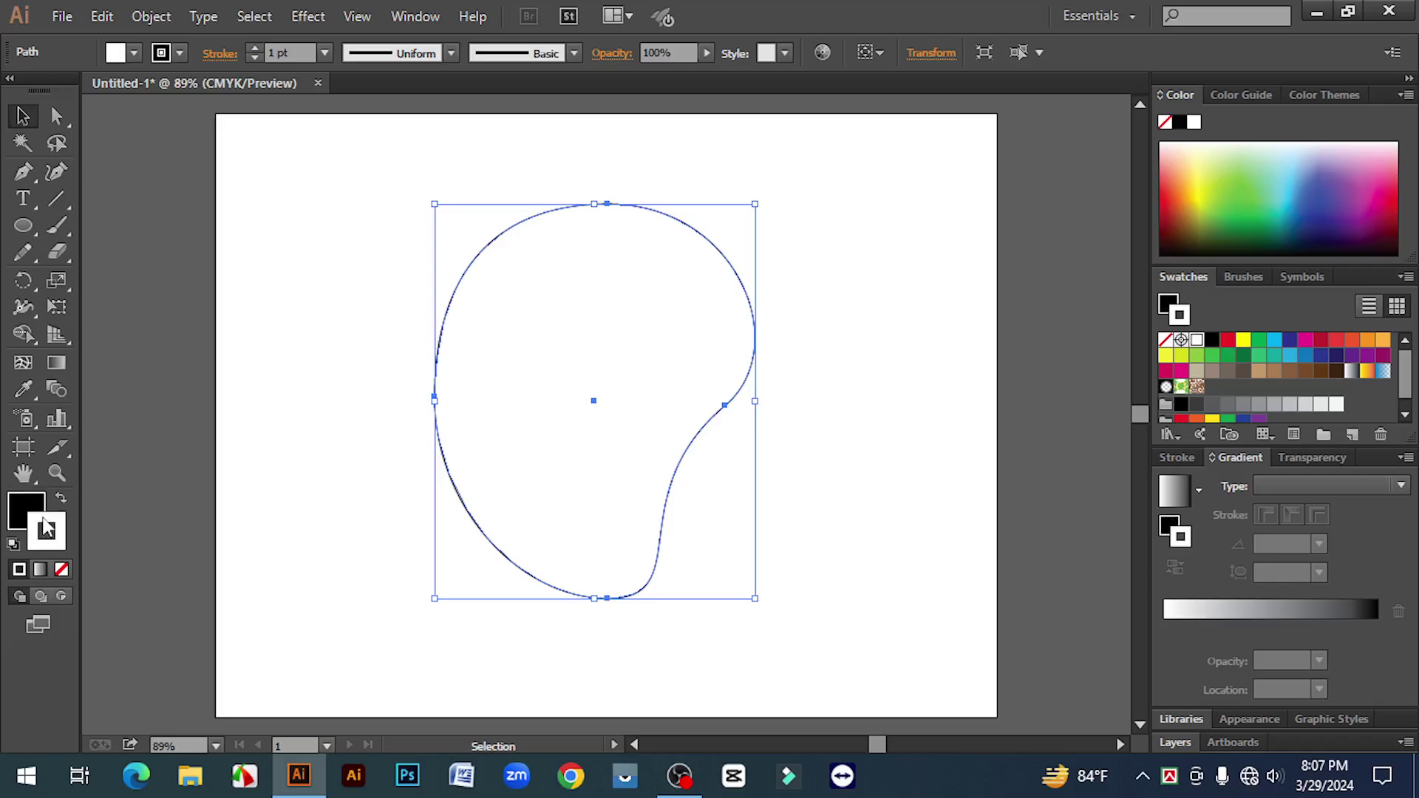
{"action": "left_click", "coordinate": [61, 570]}
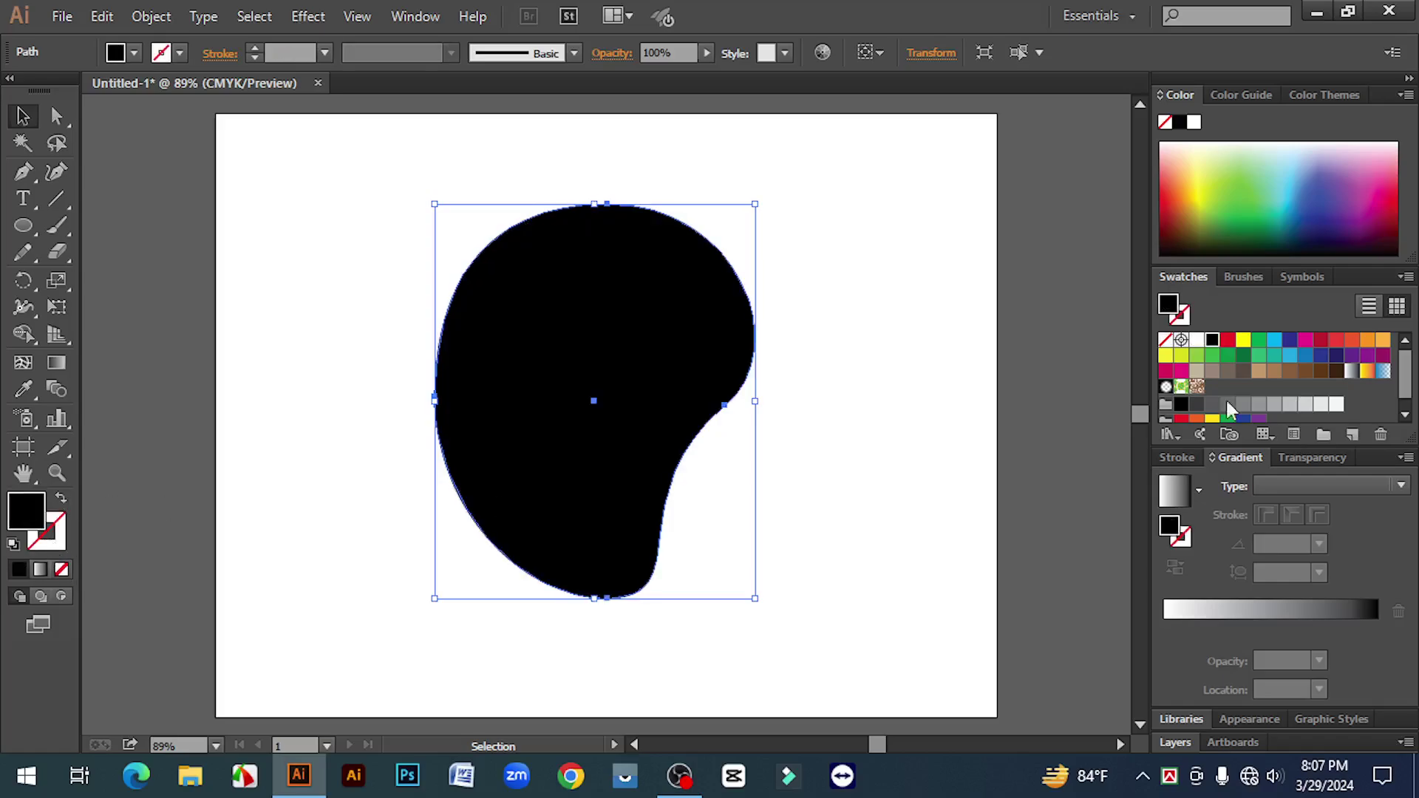
{"action": "left_click", "coordinate": [1242, 343]}
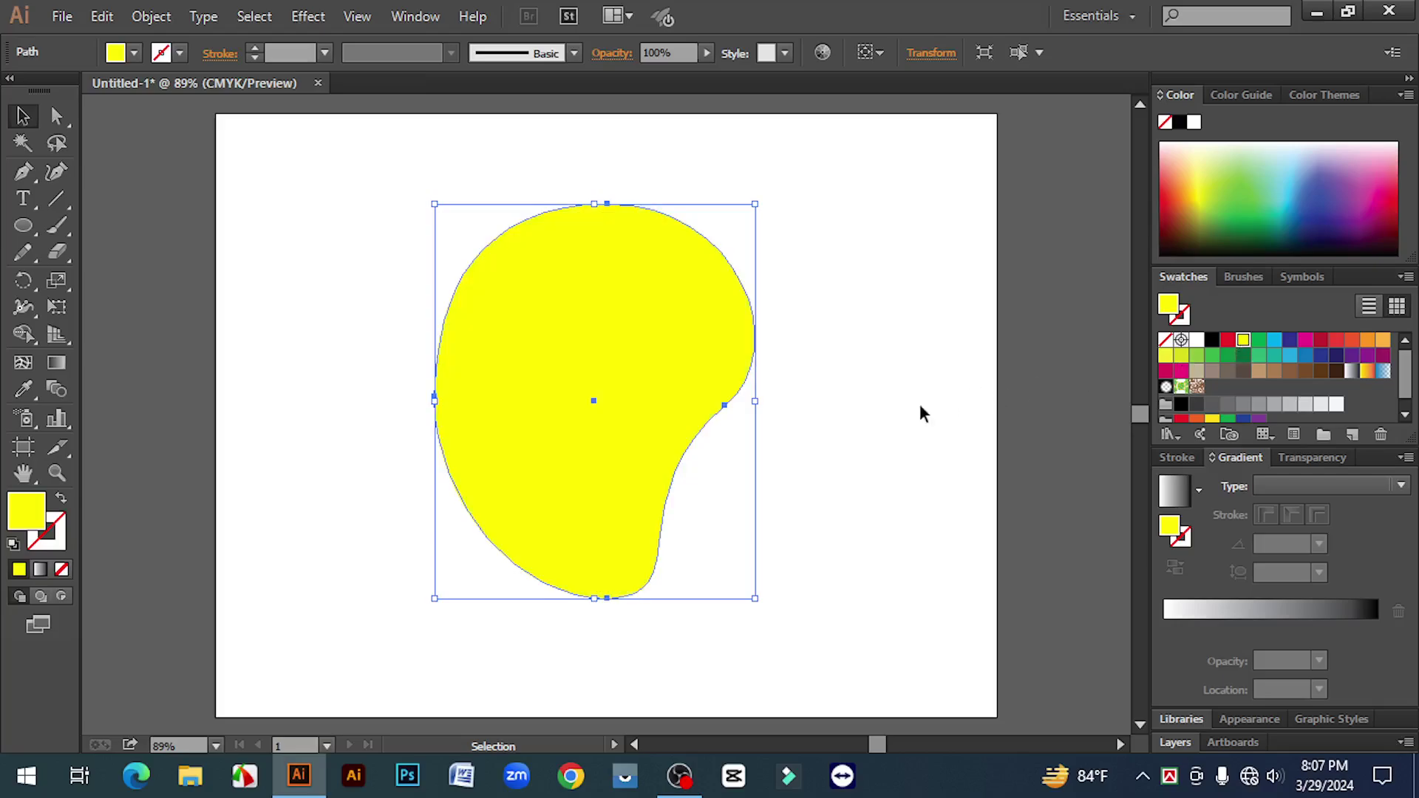
Add a gradient mesh to the yellow mango with three vertical lines and three horizontal lines through its middle, upper and lower parts
{"action": "left_click", "coordinate": [383, 303]}
{"action": "left_click", "coordinate": [679, 298]}
{"action": "left_click", "coordinate": [23, 365]}
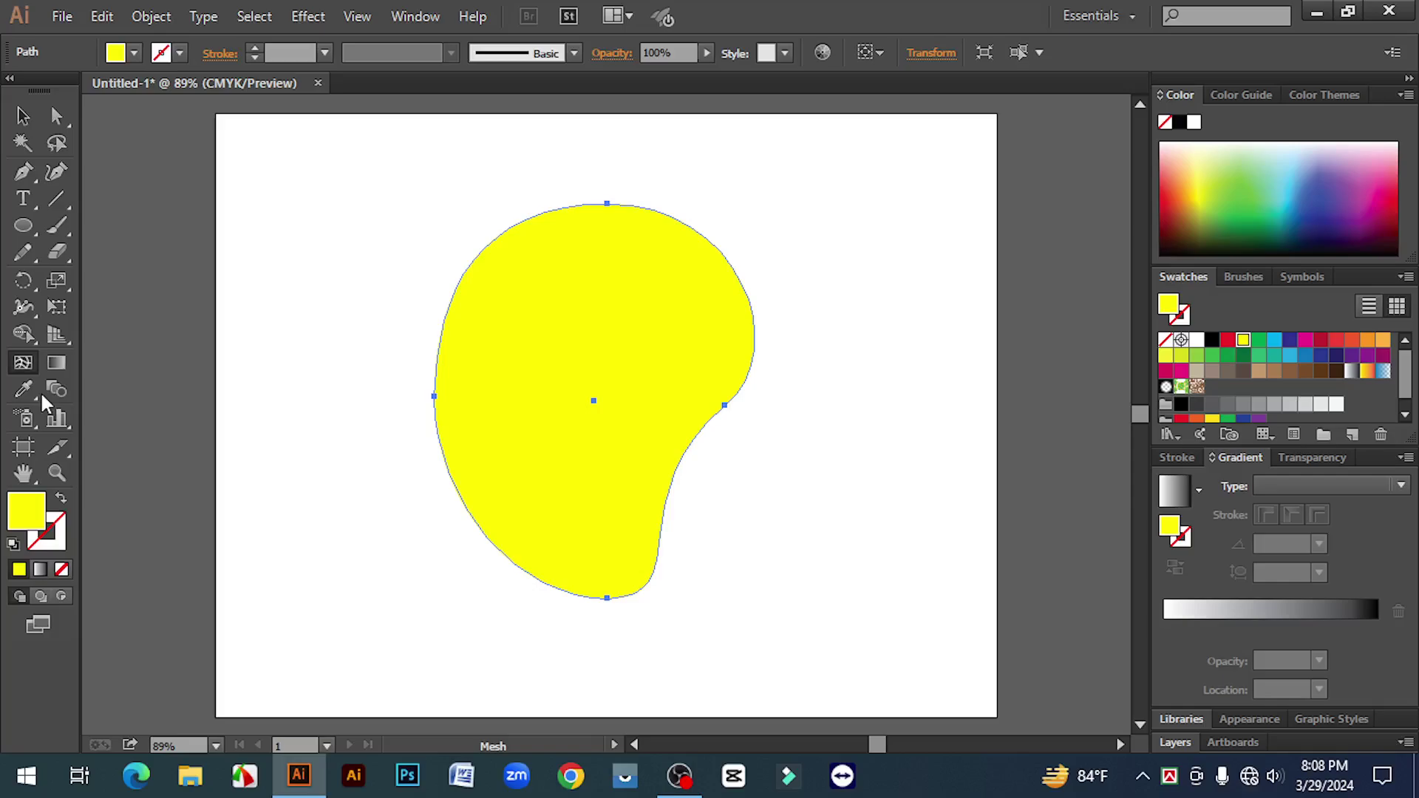
{"action": "left_click", "coordinate": [595, 400]}
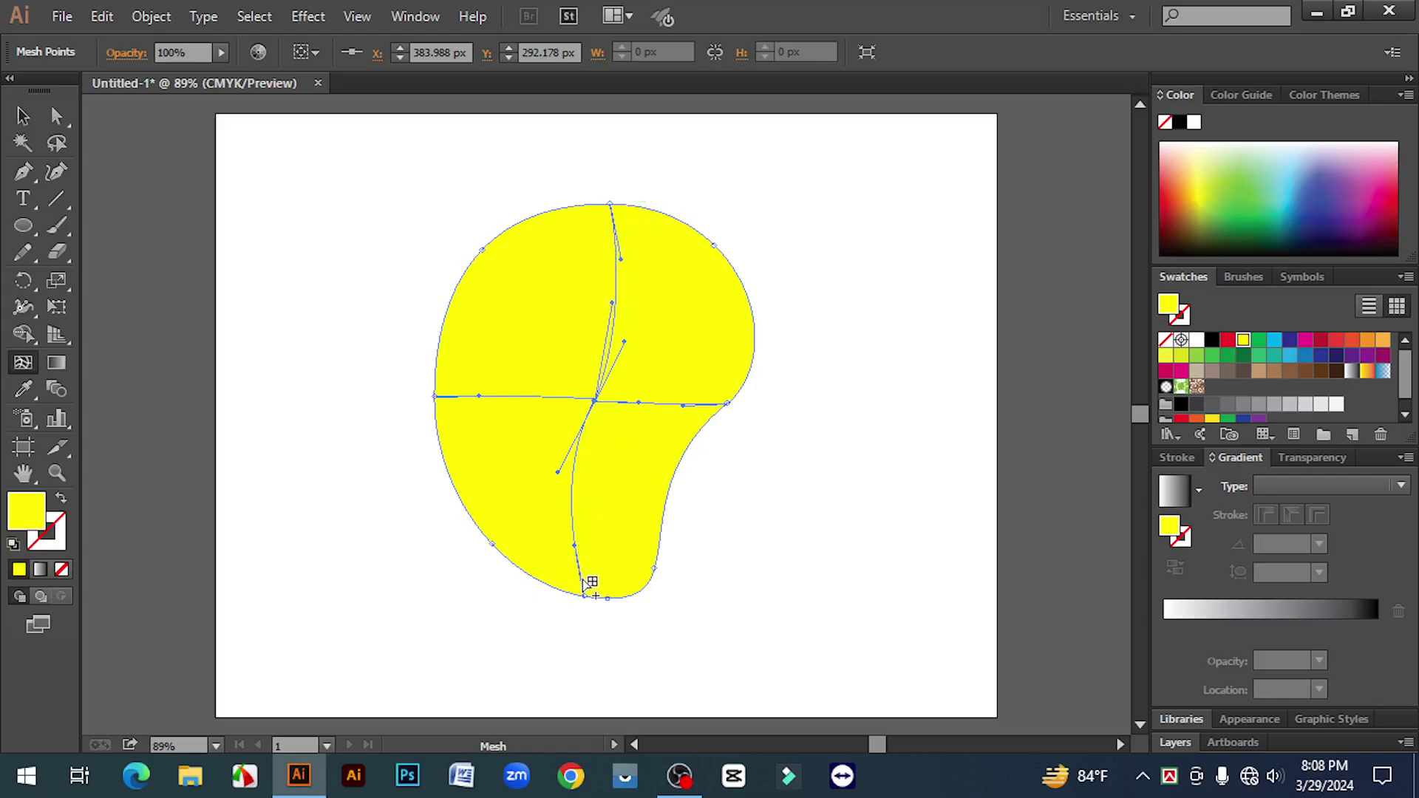
{"action": "left_click", "coordinate": [668, 404]}
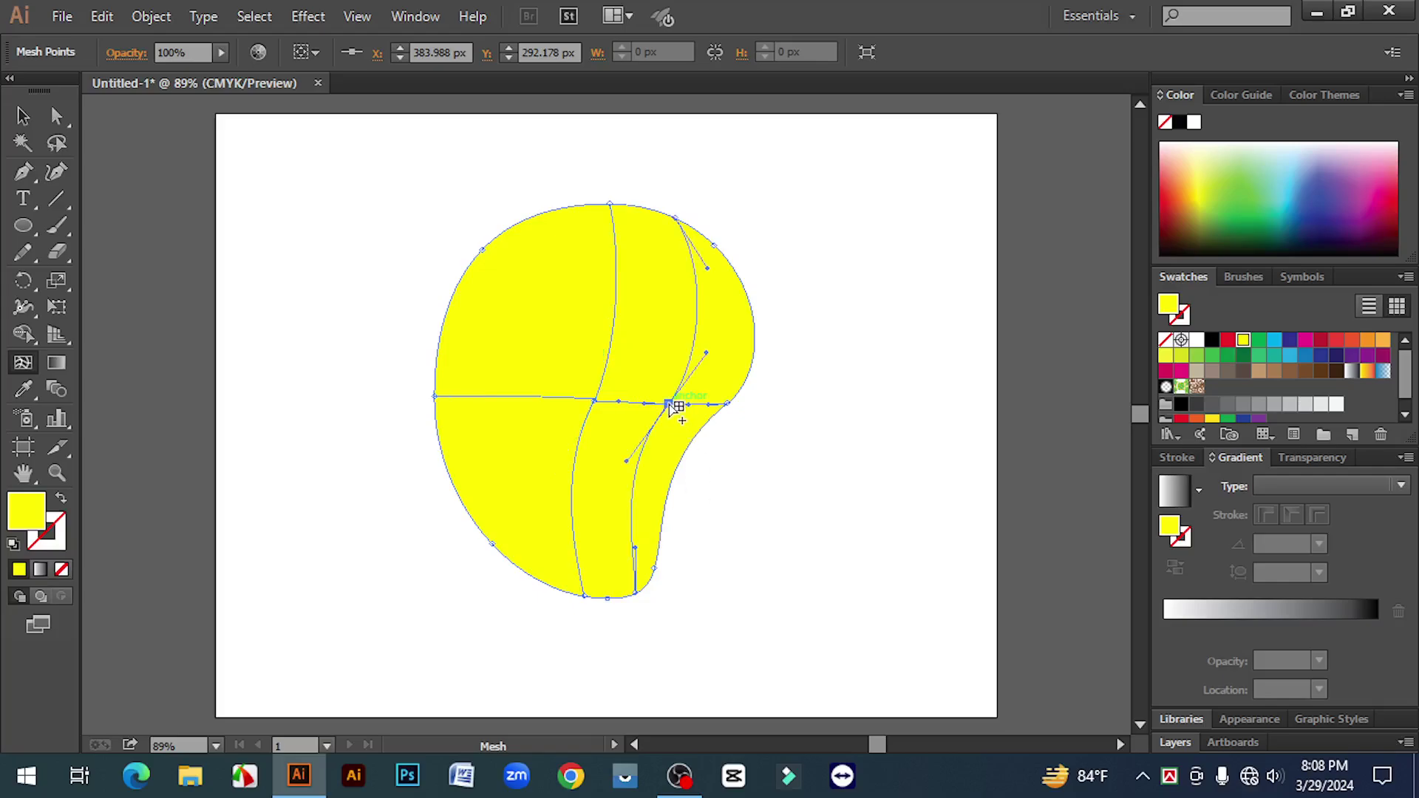
{"action": "left_click", "coordinate": [488, 397]}
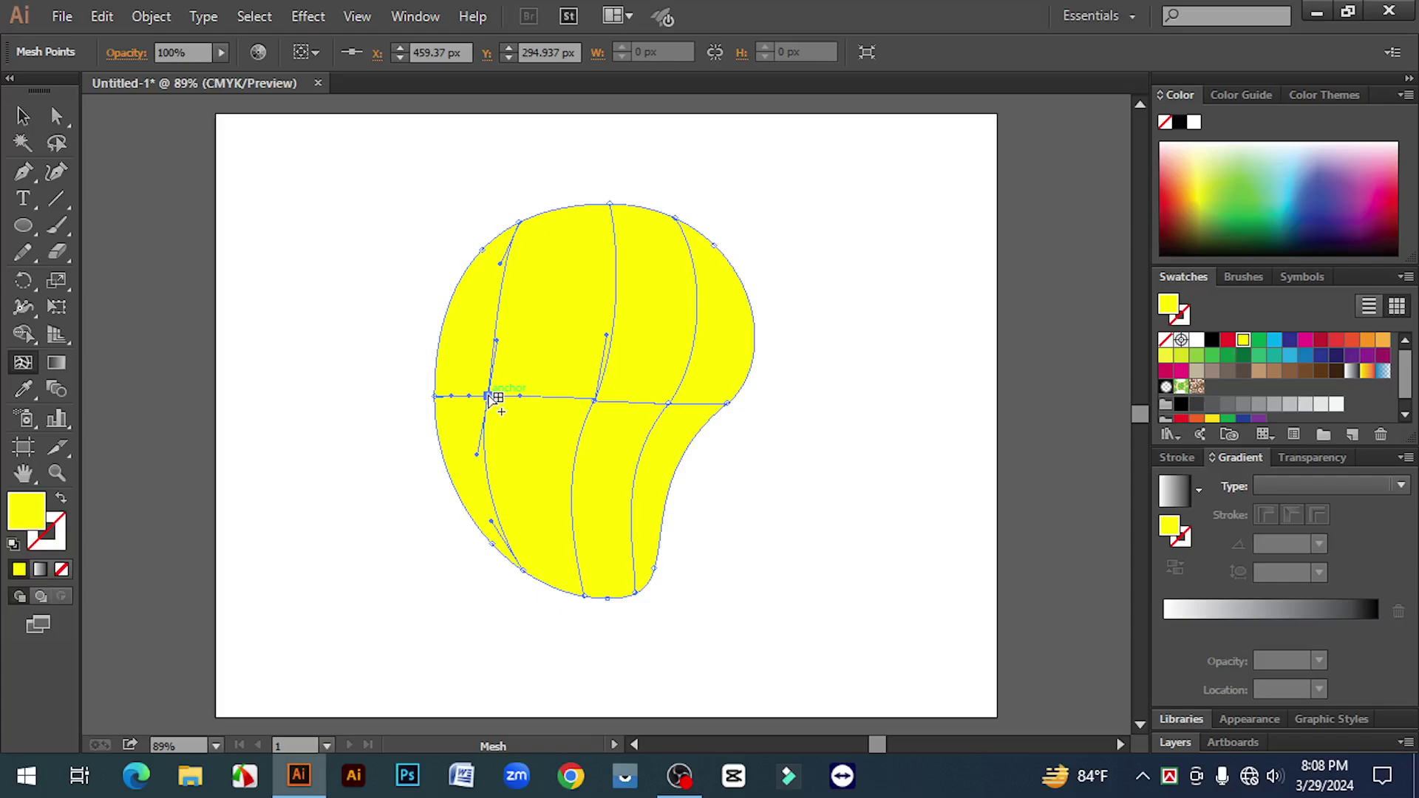
{"action": "left_click", "coordinate": [616, 261]}
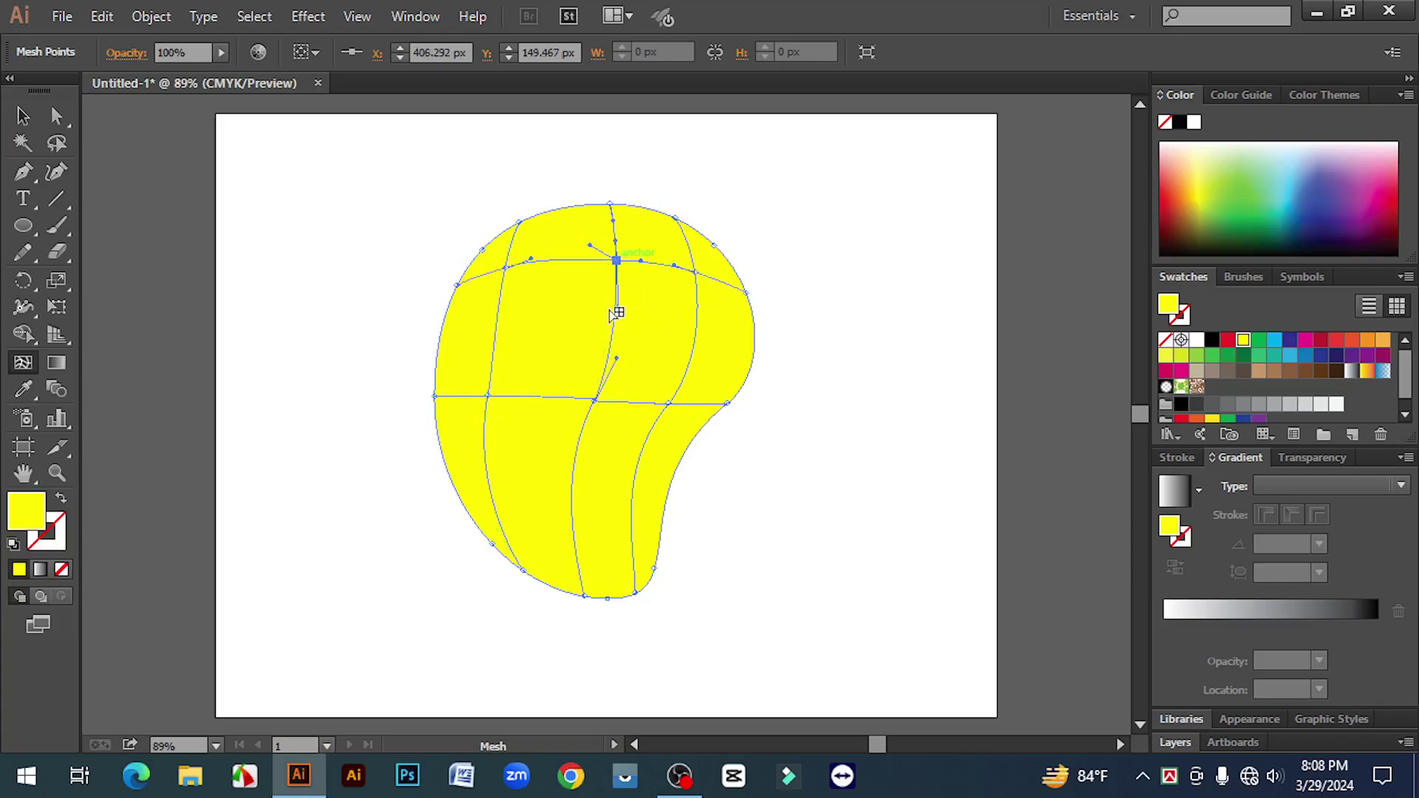
{"action": "left_click", "coordinate": [574, 531]}
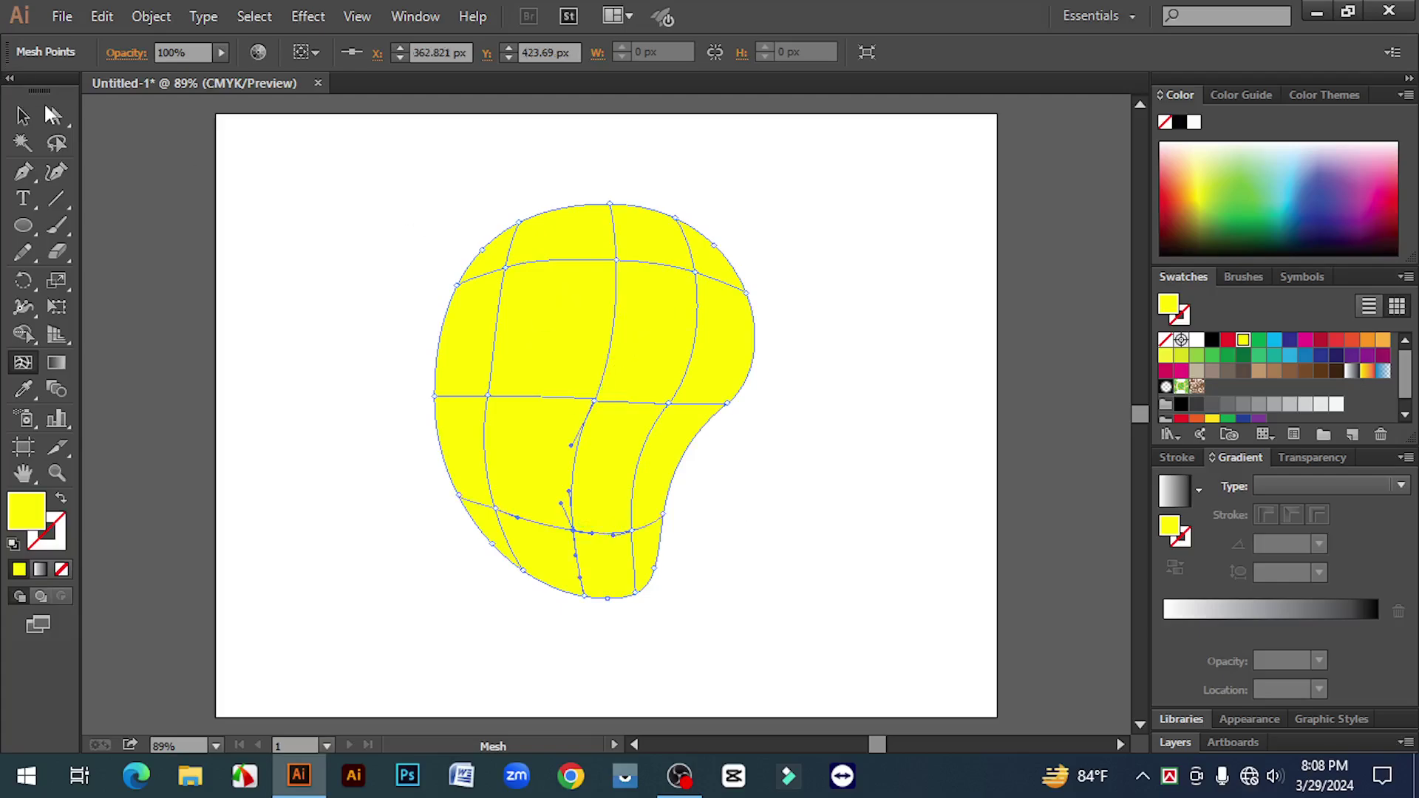
Select the mesh points around the mango's outer edge with the Lasso tool and colour them with the orange swatch
{"action": "left_click", "coordinate": [35, 123]}
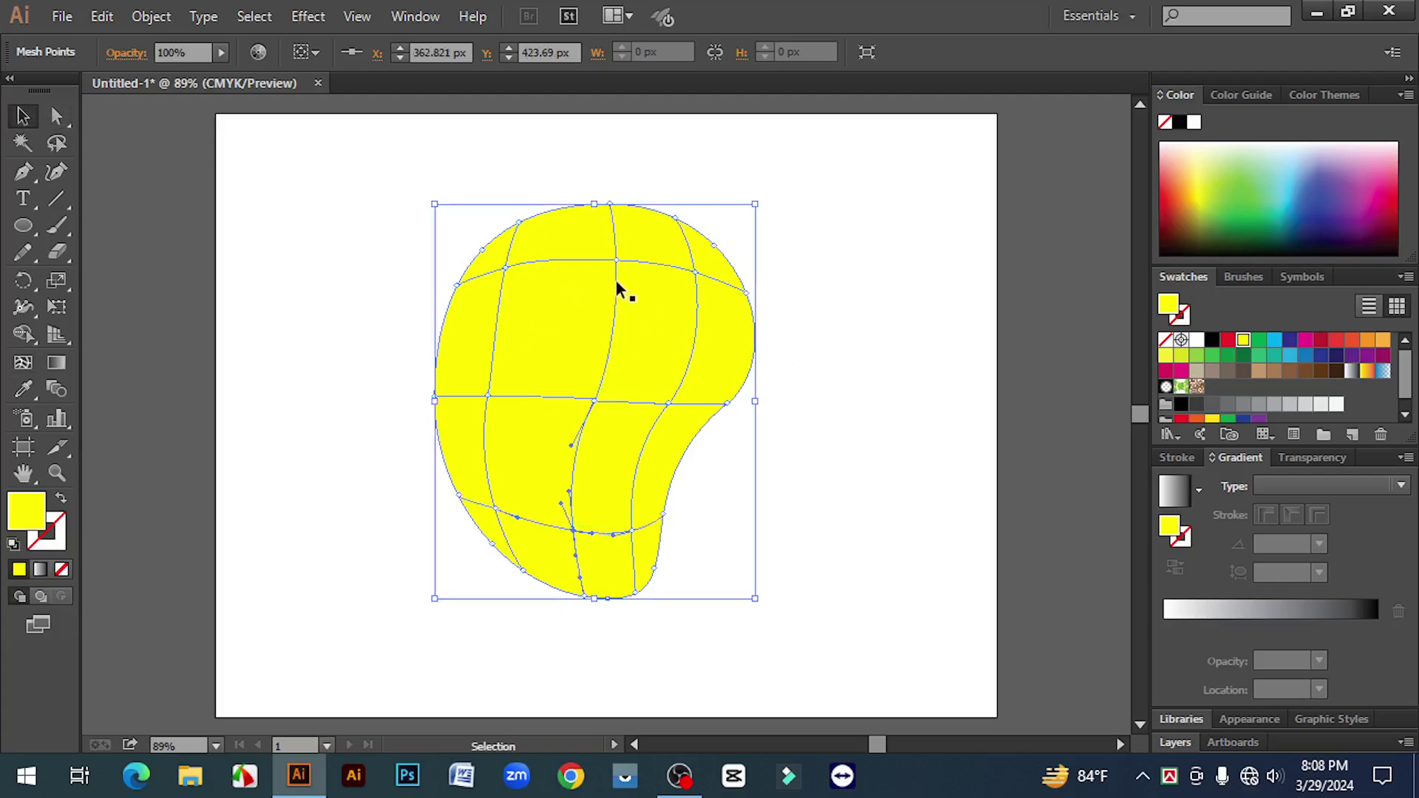
{"action": "left_click", "coordinate": [589, 197]}
{"action": "left_click", "coordinate": [612, 250]}
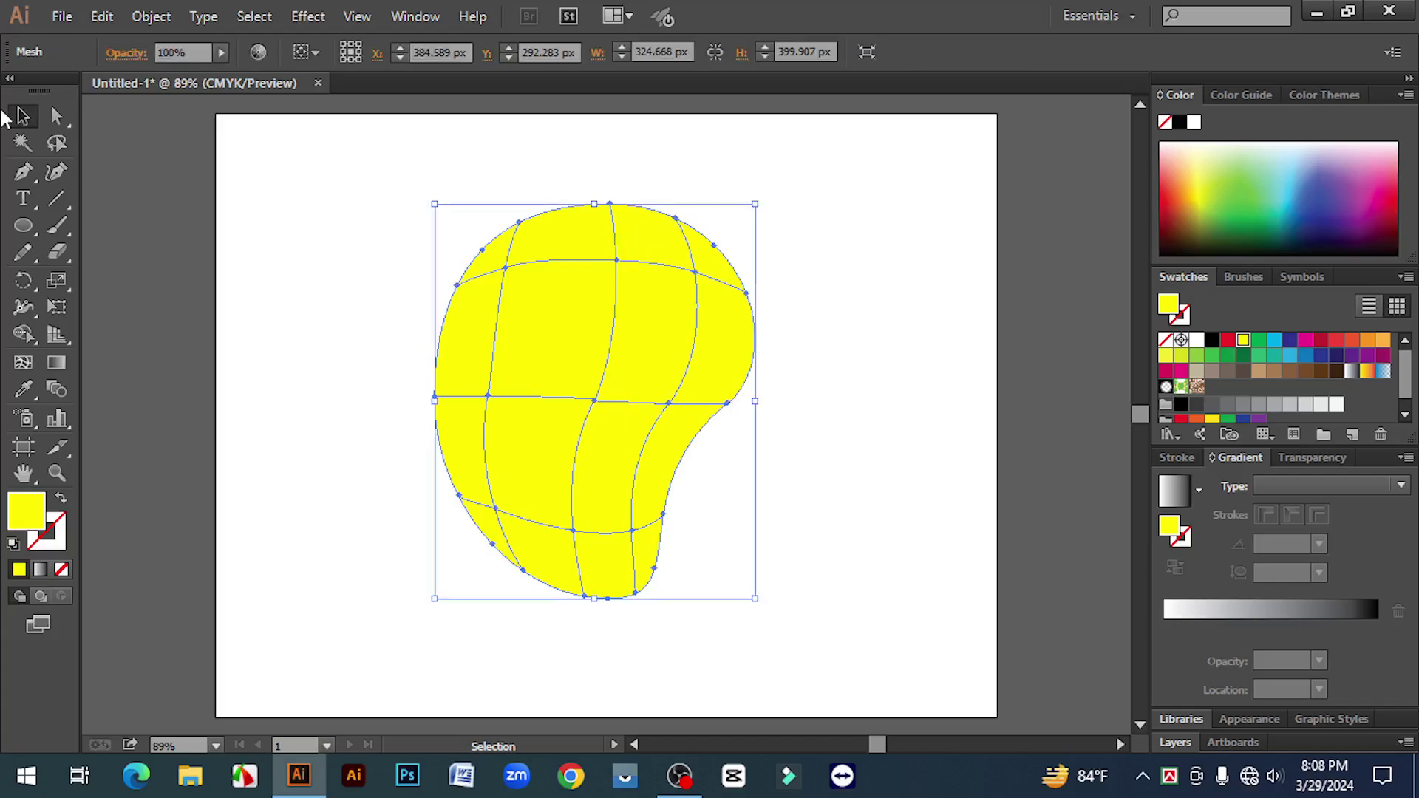
{"action": "left_click", "coordinate": [57, 144]}
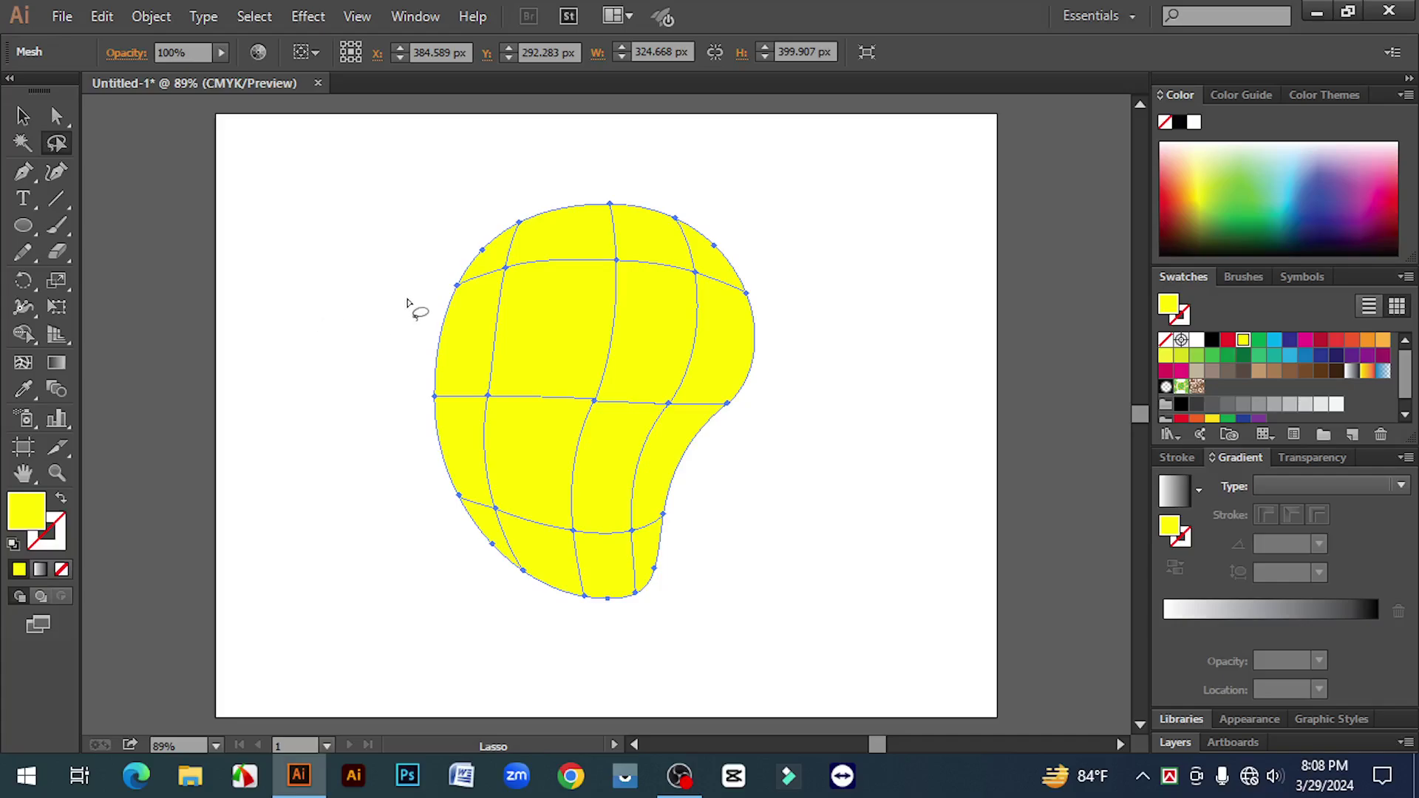
{"action": "mouse_move", "coordinate": [411, 286]}
{"action": "left_mouse_down"}
{"action": "mouse_move", "coordinate": [470, 295]}
{"action": "mouse_move", "coordinate": [526, 236]}
{"action": "mouse_move", "coordinate": [657, 227]}
{"action": "mouse_move", "coordinate": [695, 247]}
{"action": "mouse_move", "coordinate": [723, 308]}
{"action": "mouse_move", "coordinate": [713, 397]}
{"action": "left_mouse_up"}
{"action": "mouse_move", "coordinate": [689, 424]}
{"action": "left_mouse_down"}
{"action": "mouse_move", "coordinate": [637, 576]}
{"action": "mouse_move", "coordinate": [619, 581]}
{"action": "mouse_move", "coordinate": [539, 565]}
{"action": "mouse_move", "coordinate": [547, 574]}
{"action": "mouse_move", "coordinate": [506, 547]}
{"action": "mouse_move", "coordinate": [475, 508]}
{"action": "mouse_move", "coordinate": [443, 391]}
{"action": "mouse_move", "coordinate": [419, 409]}
{"action": "mouse_move", "coordinate": [414, 476]}
{"action": "mouse_move", "coordinate": [467, 582]}
{"action": "mouse_move", "coordinate": [518, 616]}
{"action": "mouse_move", "coordinate": [590, 637]}
{"action": "mouse_move", "coordinate": [655, 628]}
{"action": "mouse_move", "coordinate": [749, 551]}
{"action": "mouse_move", "coordinate": [814, 423]}
{"action": "mouse_move", "coordinate": [821, 301]}
{"action": "mouse_move", "coordinate": [760, 204]}
{"action": "mouse_move", "coordinate": [667, 172]}
{"action": "mouse_move", "coordinate": [562, 166]}
{"action": "mouse_move", "coordinate": [484, 191]}
{"action": "mouse_move", "coordinate": [418, 290]}
{"action": "left_mouse_up"}
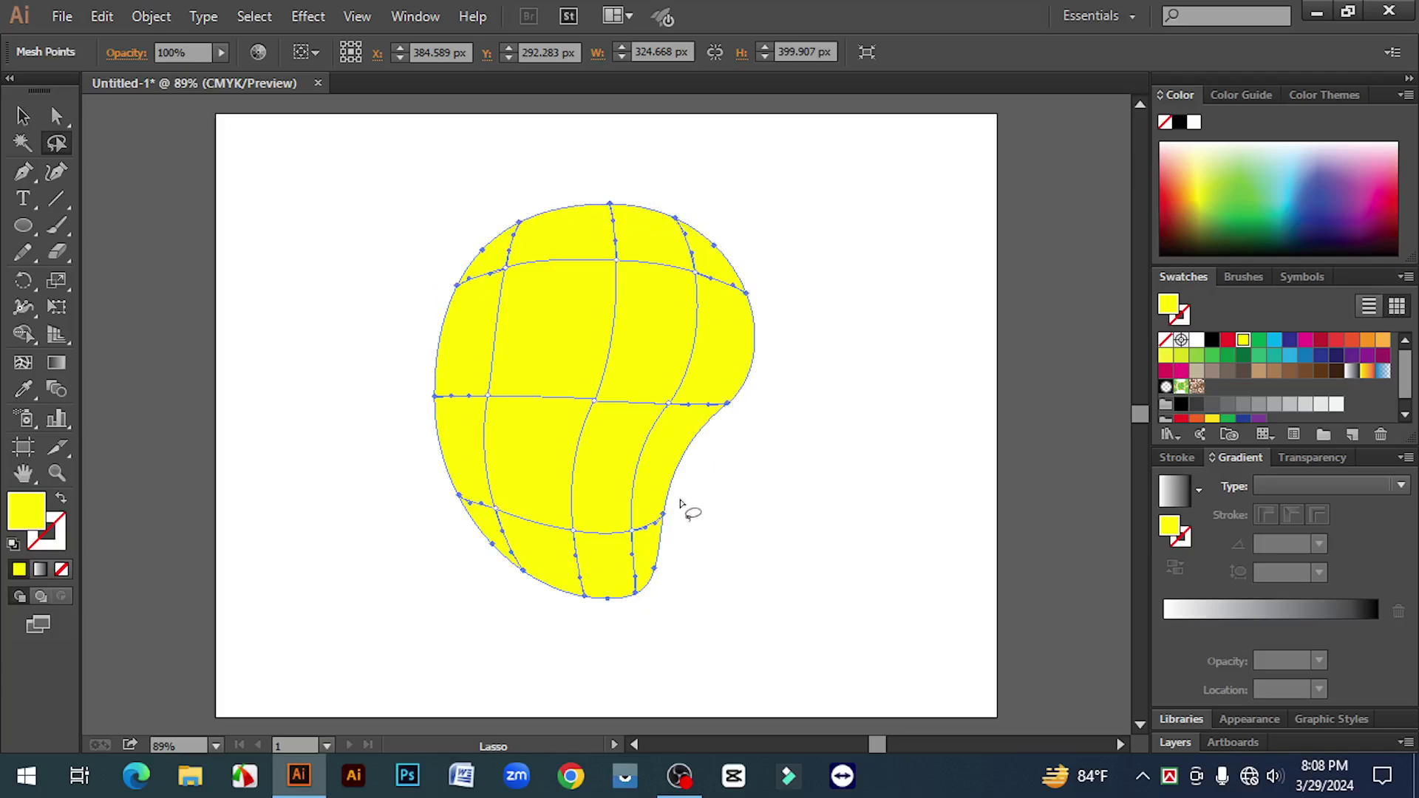
{"action": "left_click", "coordinate": [1367, 344]}
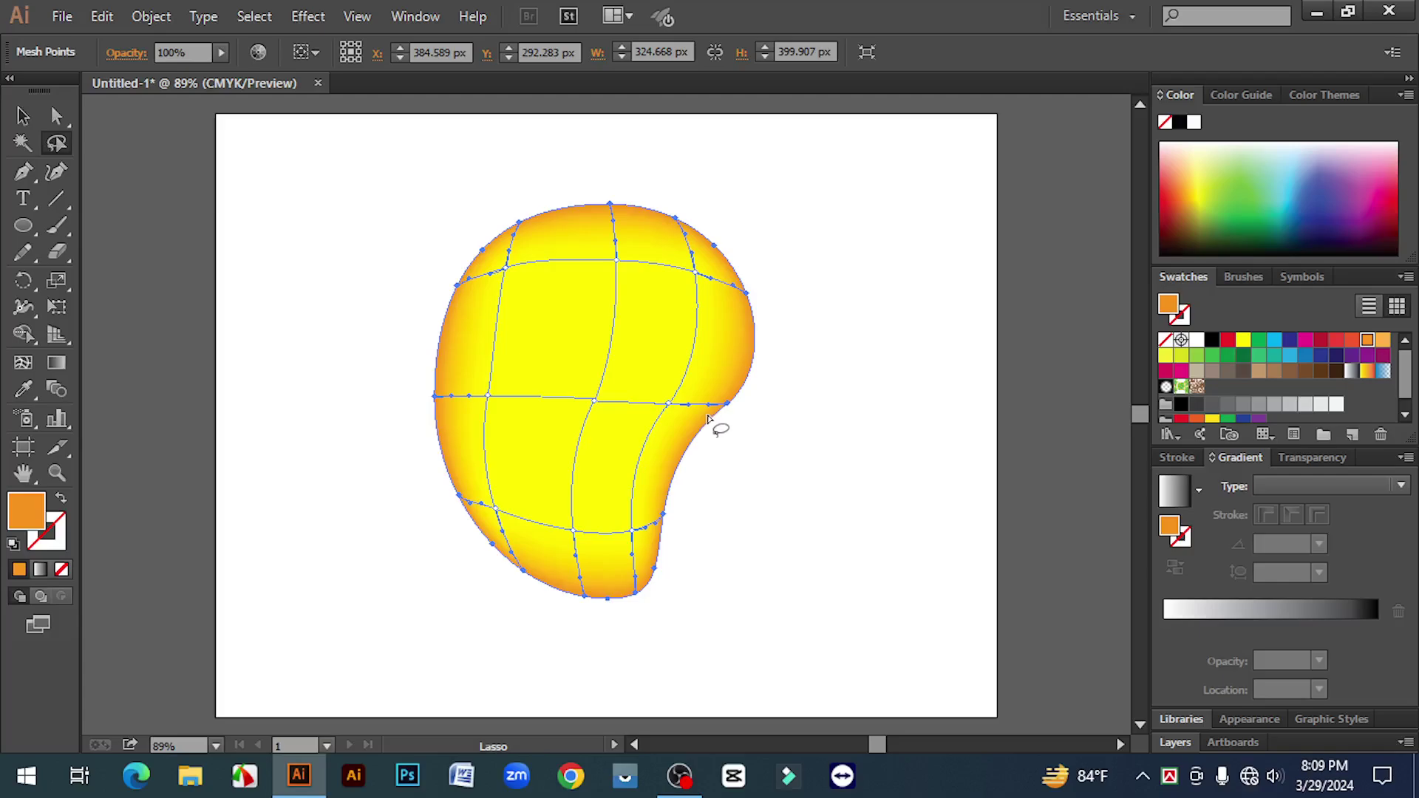
Select the mesh points across the upper part of the mango and colour them with the red-orange swatch
{"action": "left_click", "coordinate": [59, 124]}
{"action": "left_click_drag", "start_coordinate": [412, 179], "coordinate": [759, 309]}
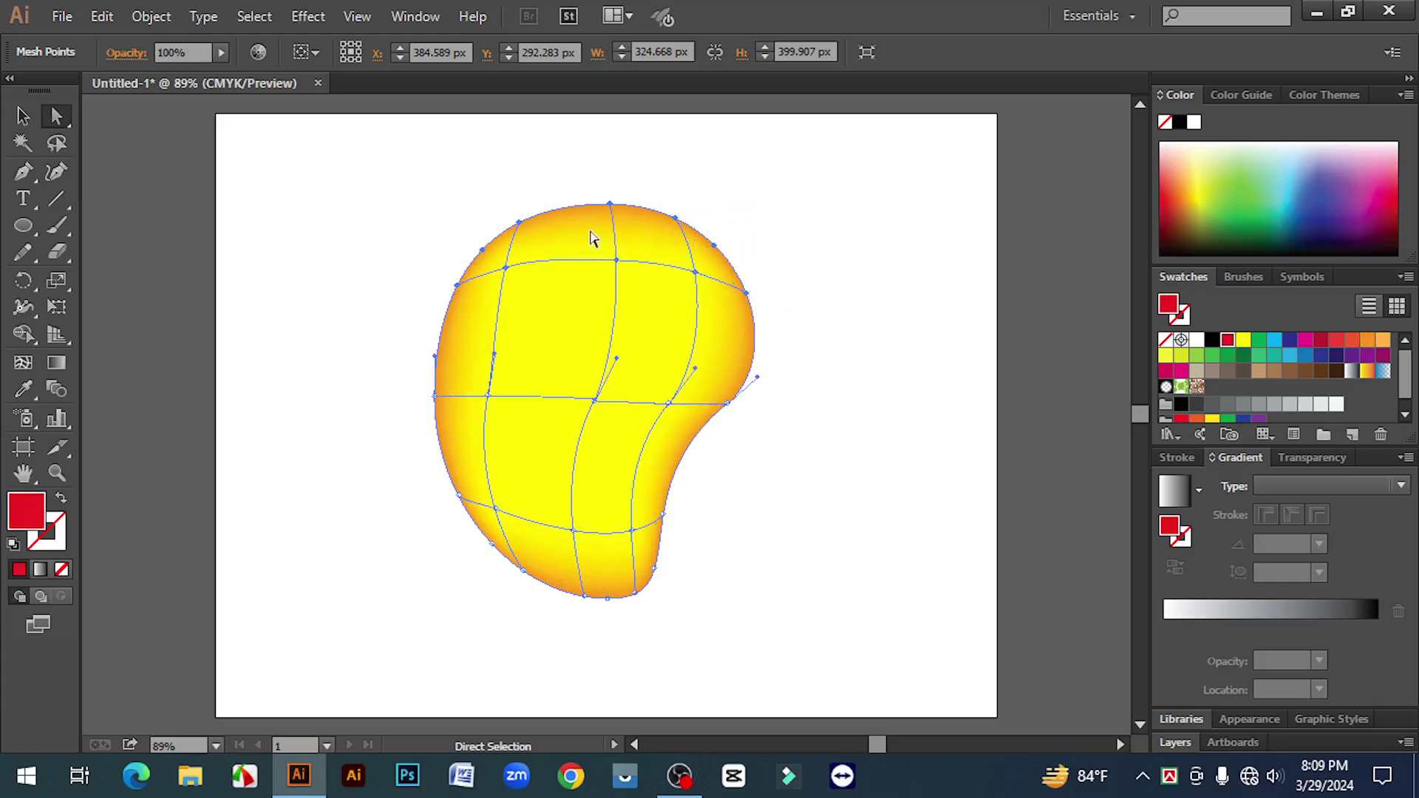
{"action": "left_click", "coordinate": [1351, 341]}
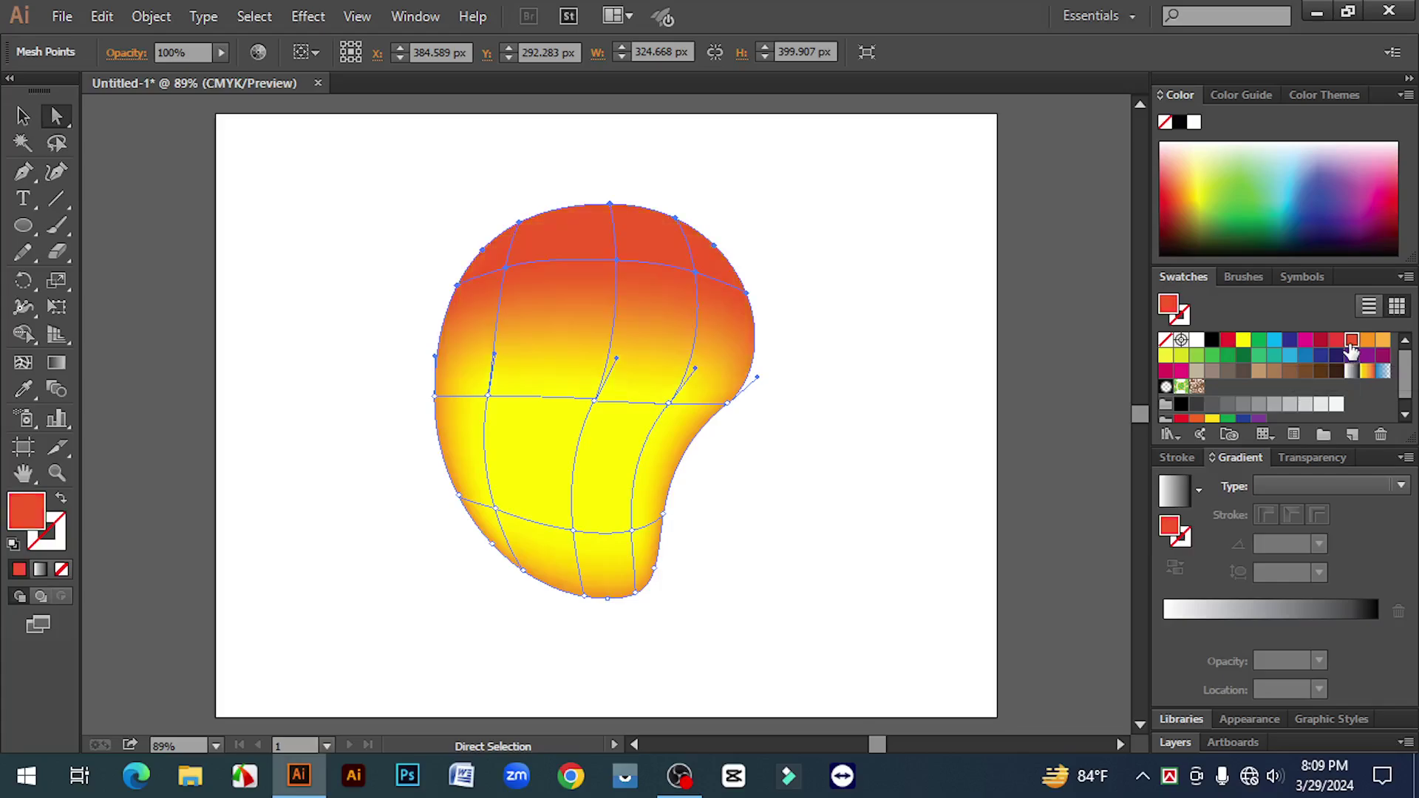
{"action": "left_click", "coordinate": [937, 308]}
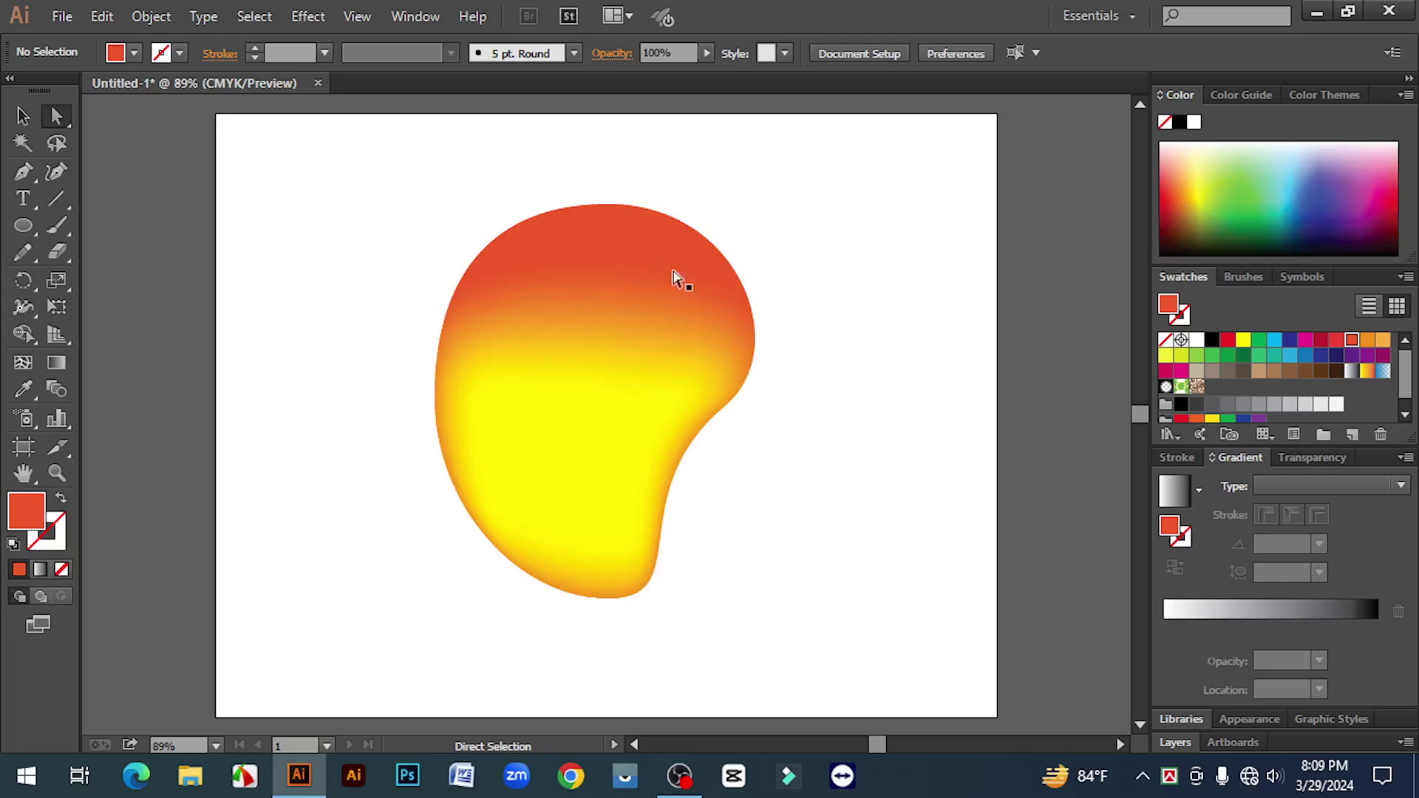
Colour the inner mesh point near the mango's lower-right tip with the dark green swatch
{"action": "left_click", "coordinate": [23, 116]}
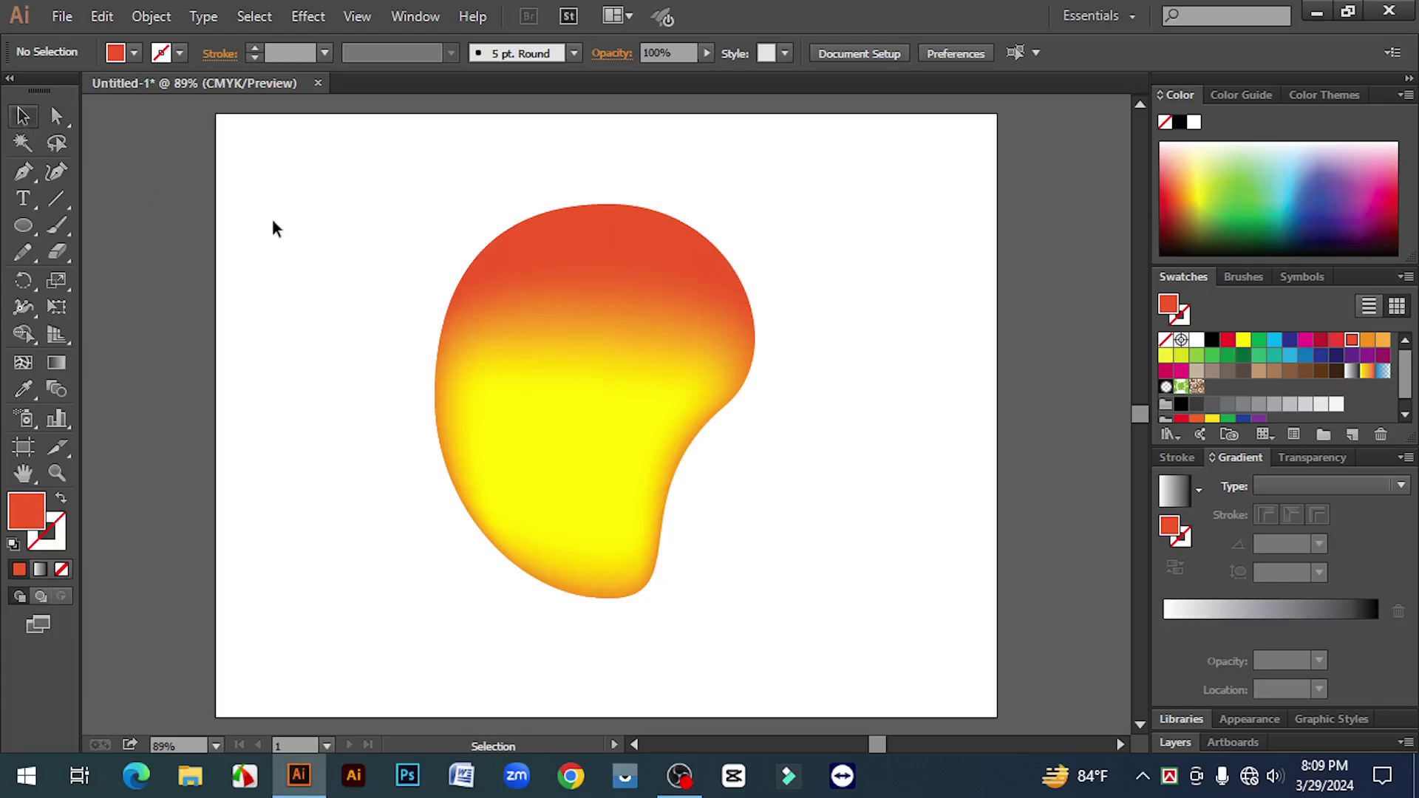
{"action": "left_click", "coordinate": [625, 399]}
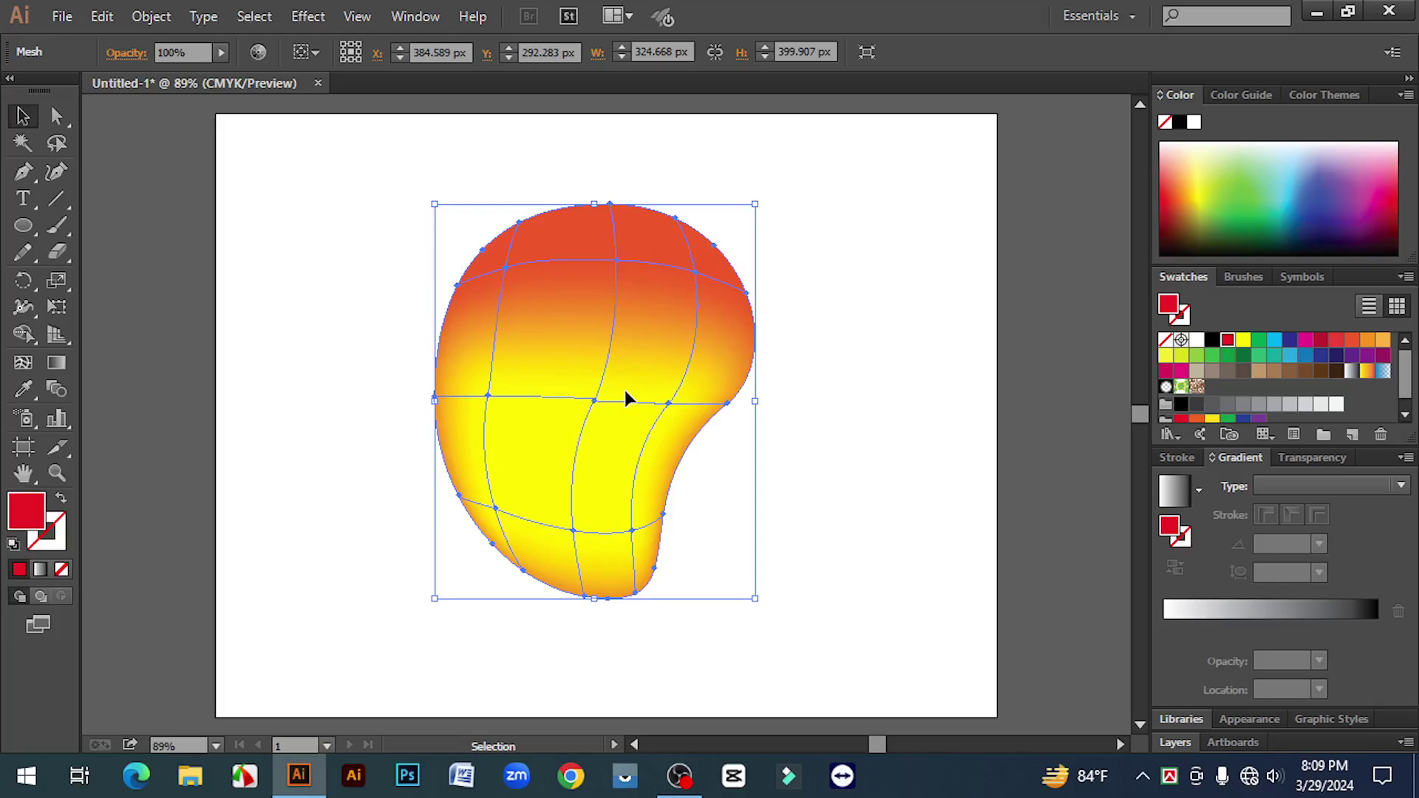
{"action": "left_click", "coordinate": [58, 119]}
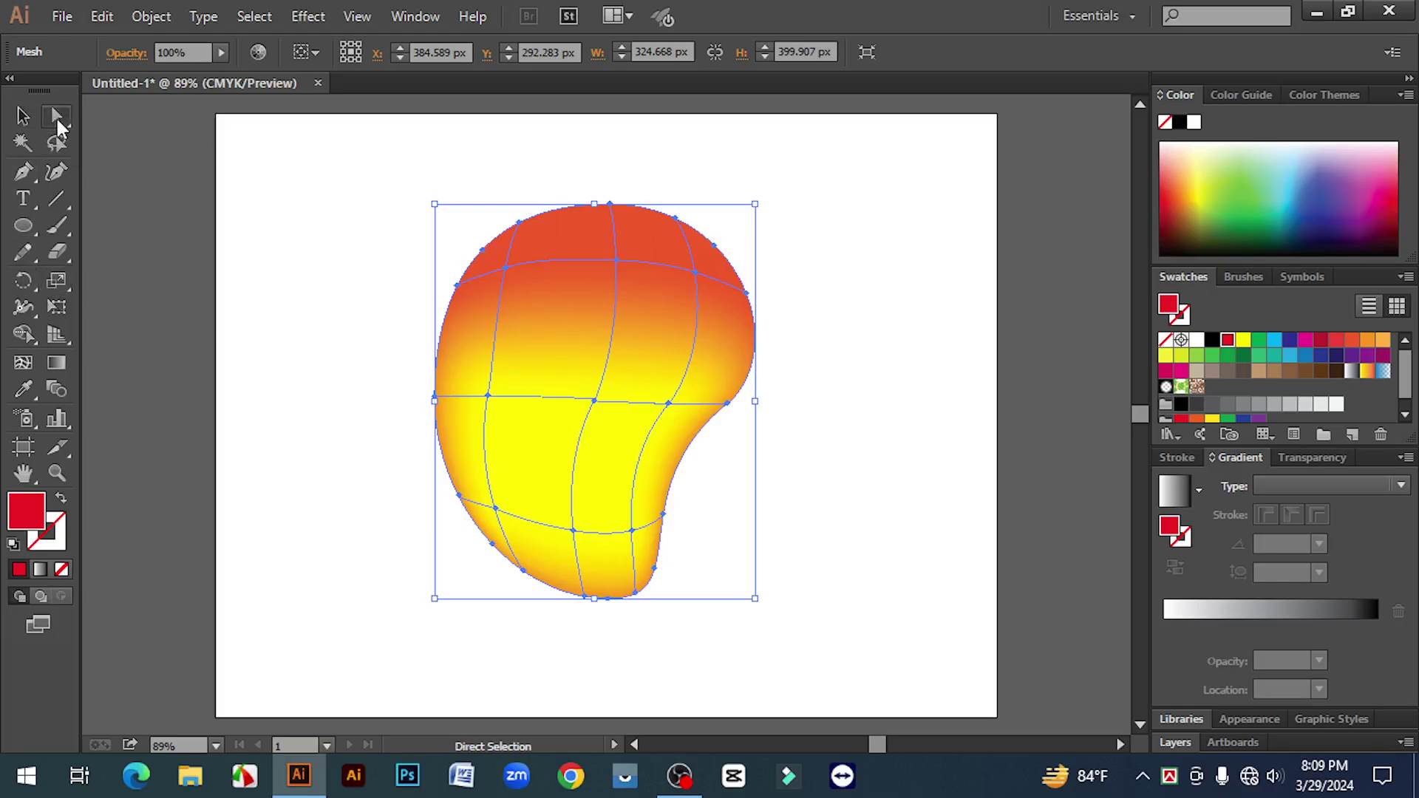
{"action": "left_click", "coordinate": [632, 531]}
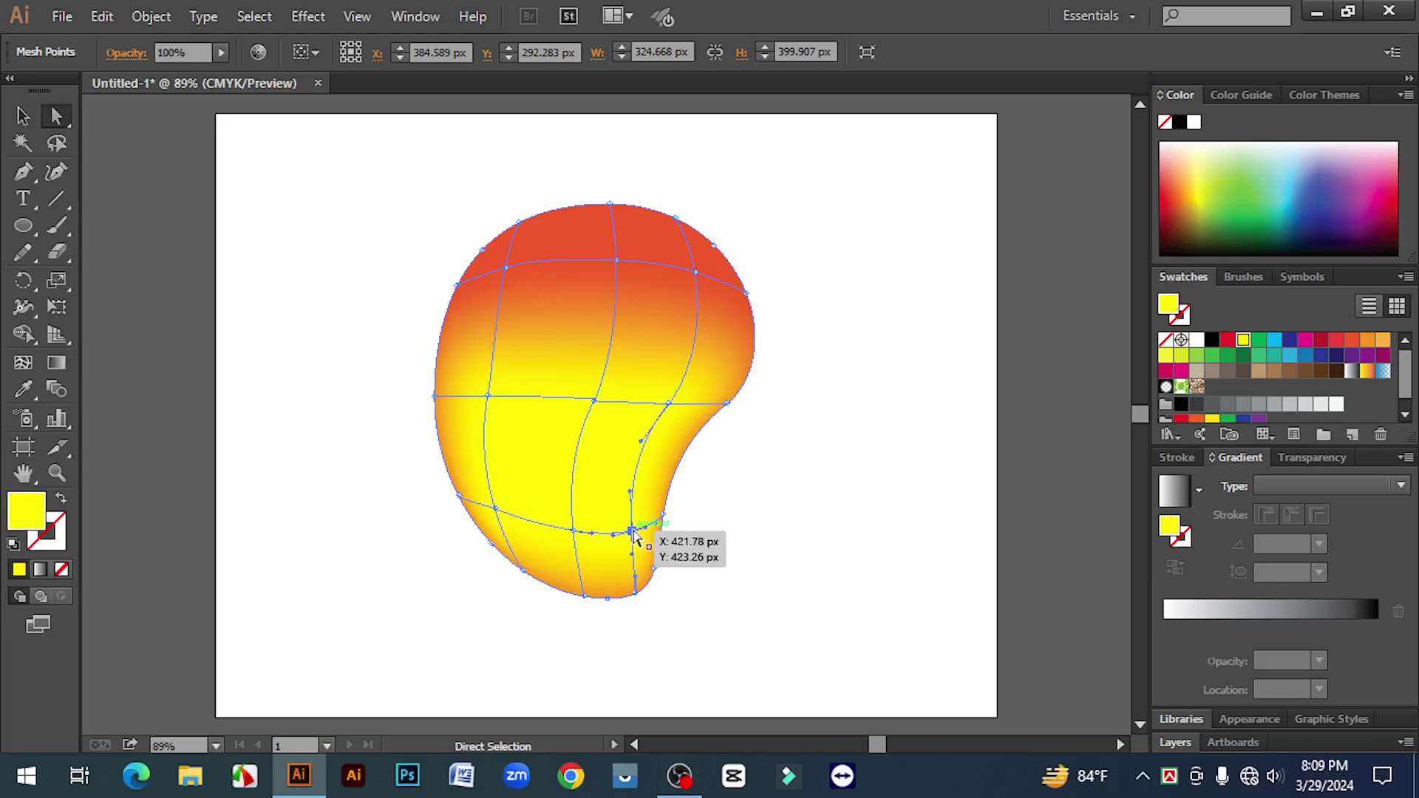
{"action": "left_click", "coordinate": [1227, 356]}
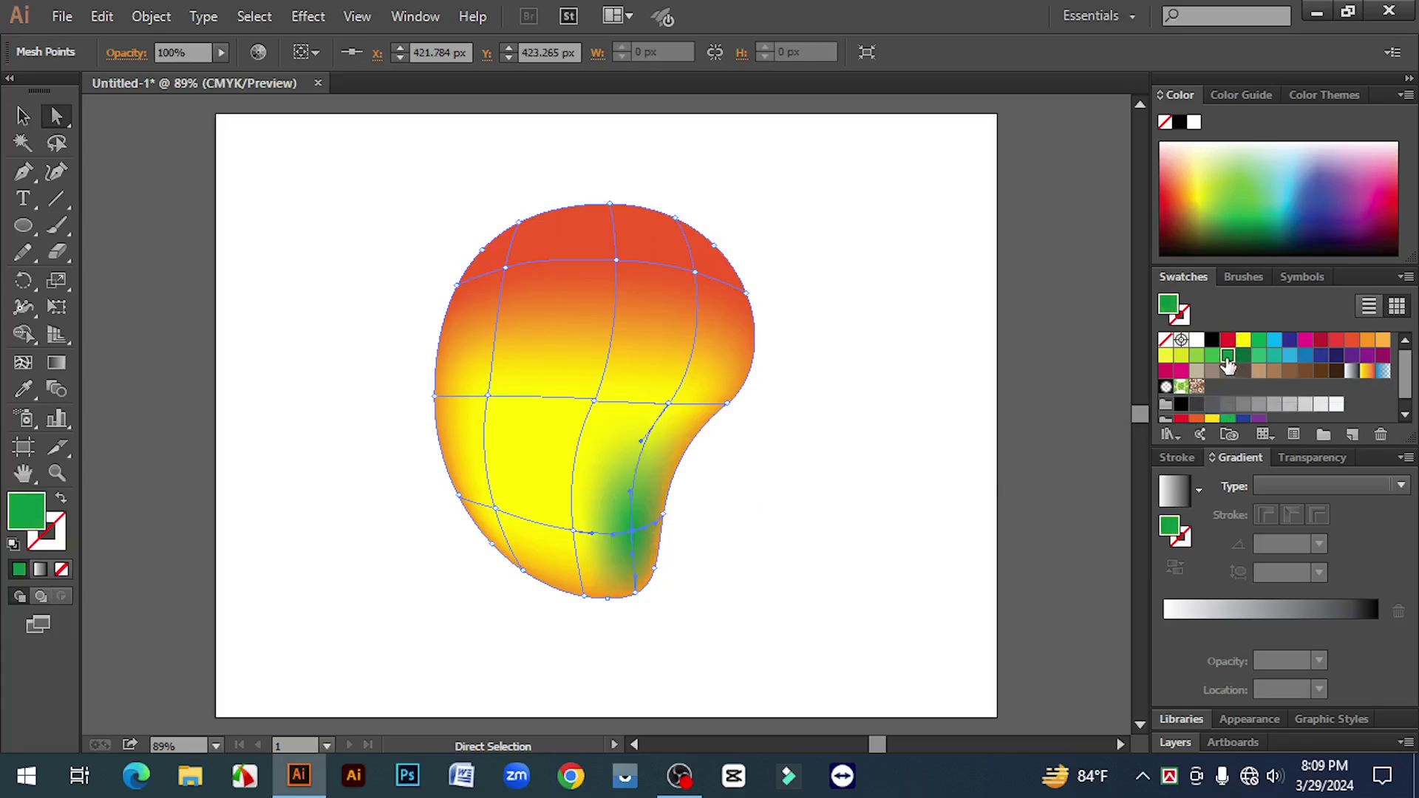
{"action": "left_click", "coordinate": [890, 523]}
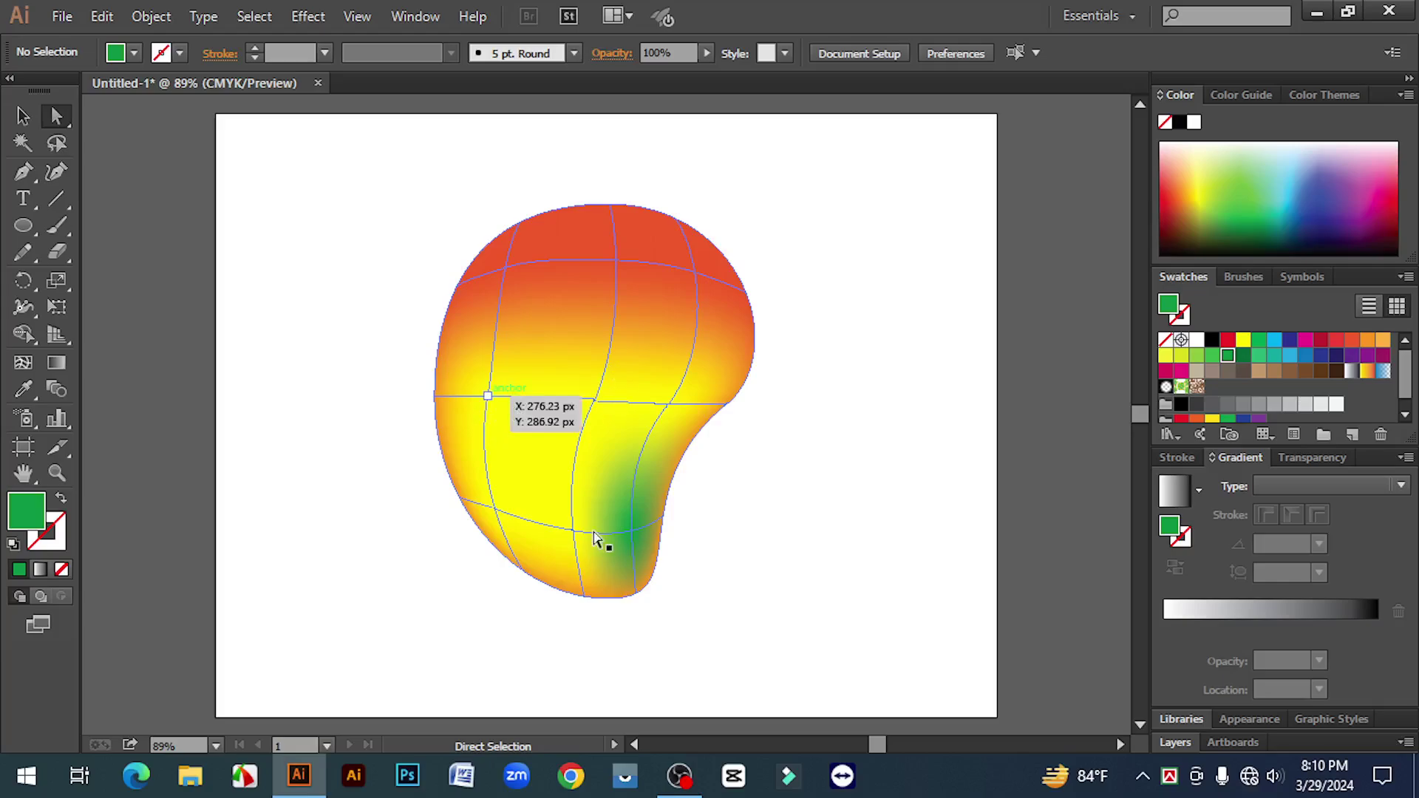
Shorten the upper handle of the mango's right-hand anchor and move the edge anchor above it about 4 px inward and 4 px up
{"action": "left_click", "coordinate": [728, 405]}
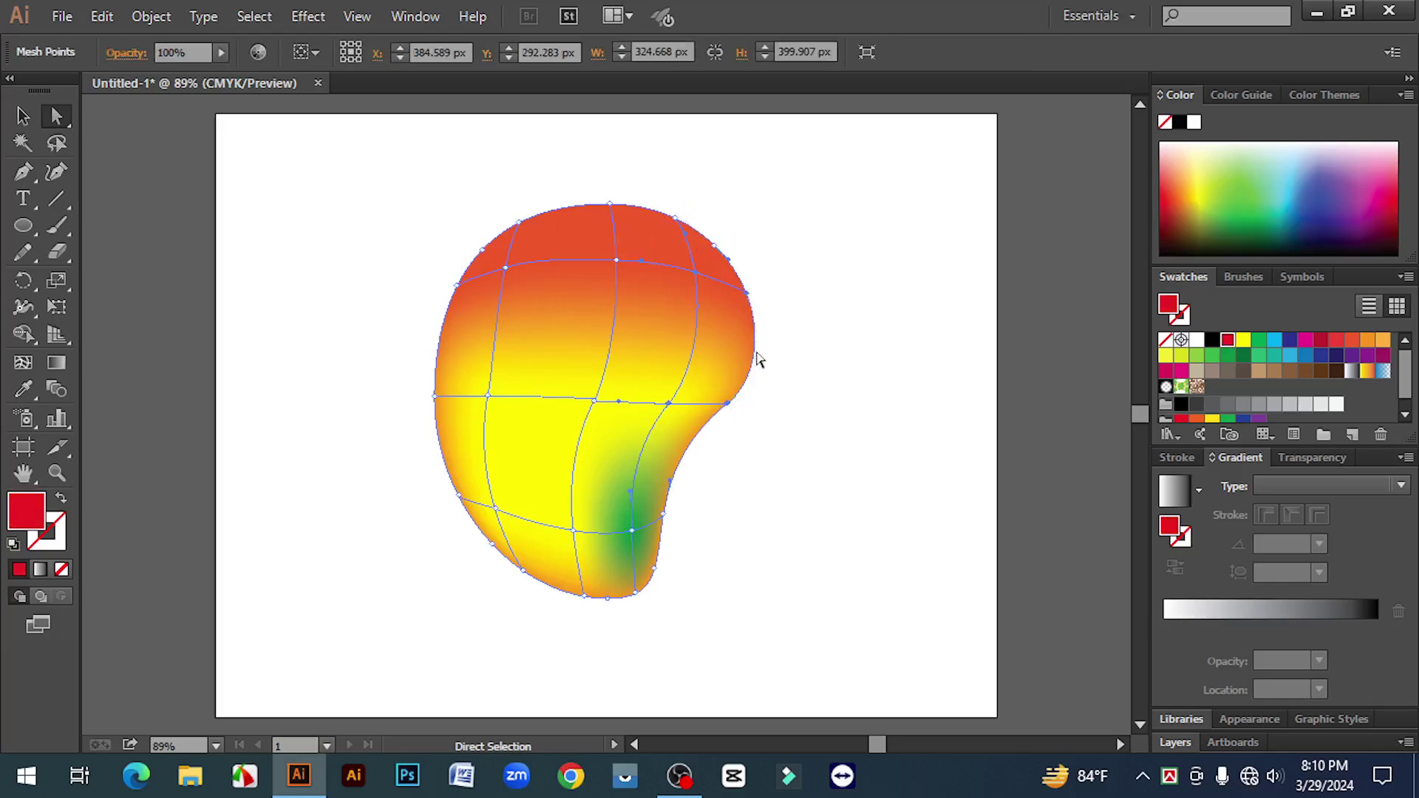
{"action": "left_click", "coordinate": [728, 406]}
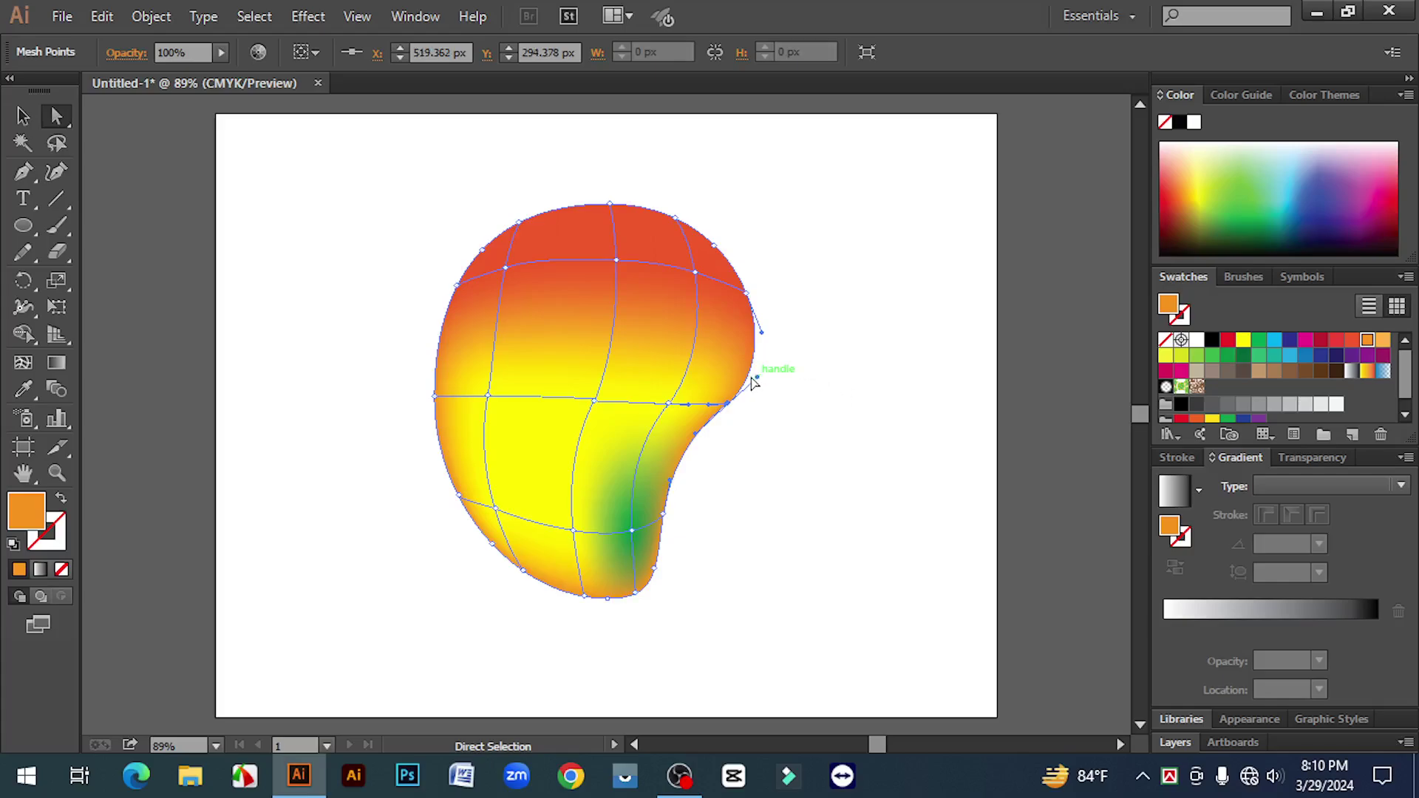
{"action": "left_click_drag", "start_coordinate": [752, 379], "coordinate": [749, 381]}
{"action": "left_click", "coordinate": [609, 204]}
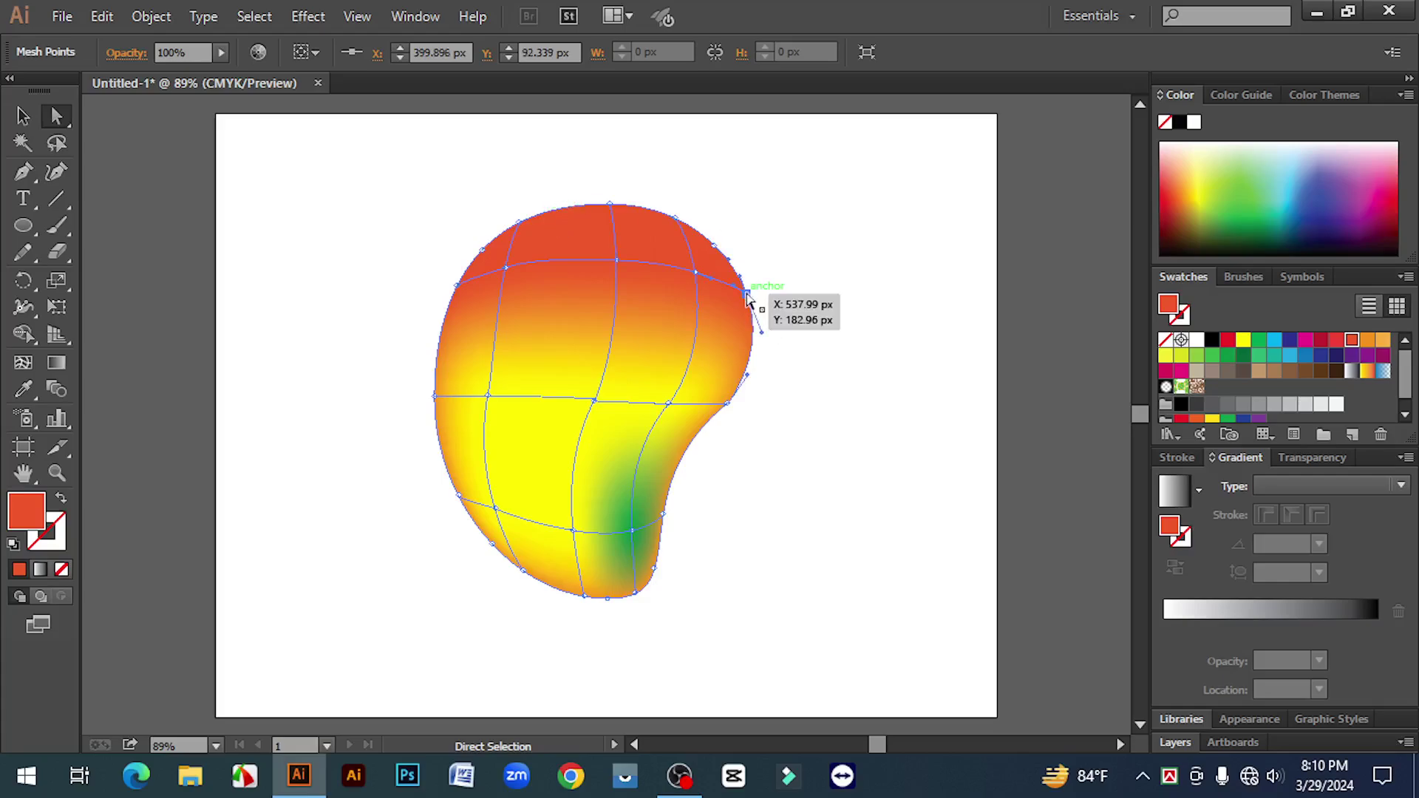
{"action": "left_click_drag", "start_coordinate": [747, 294], "coordinate": [742, 288]}
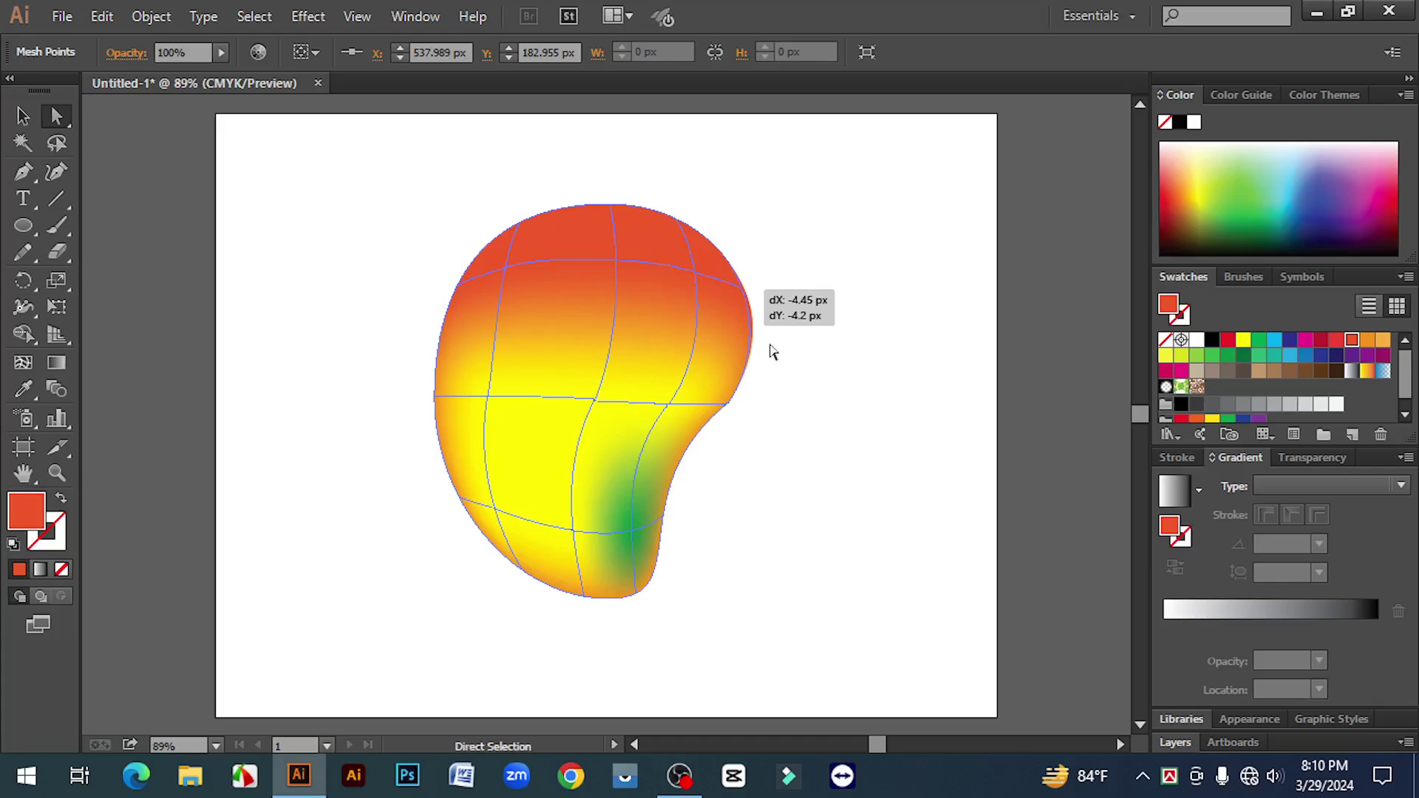
{"action": "left_click", "coordinate": [785, 264]}
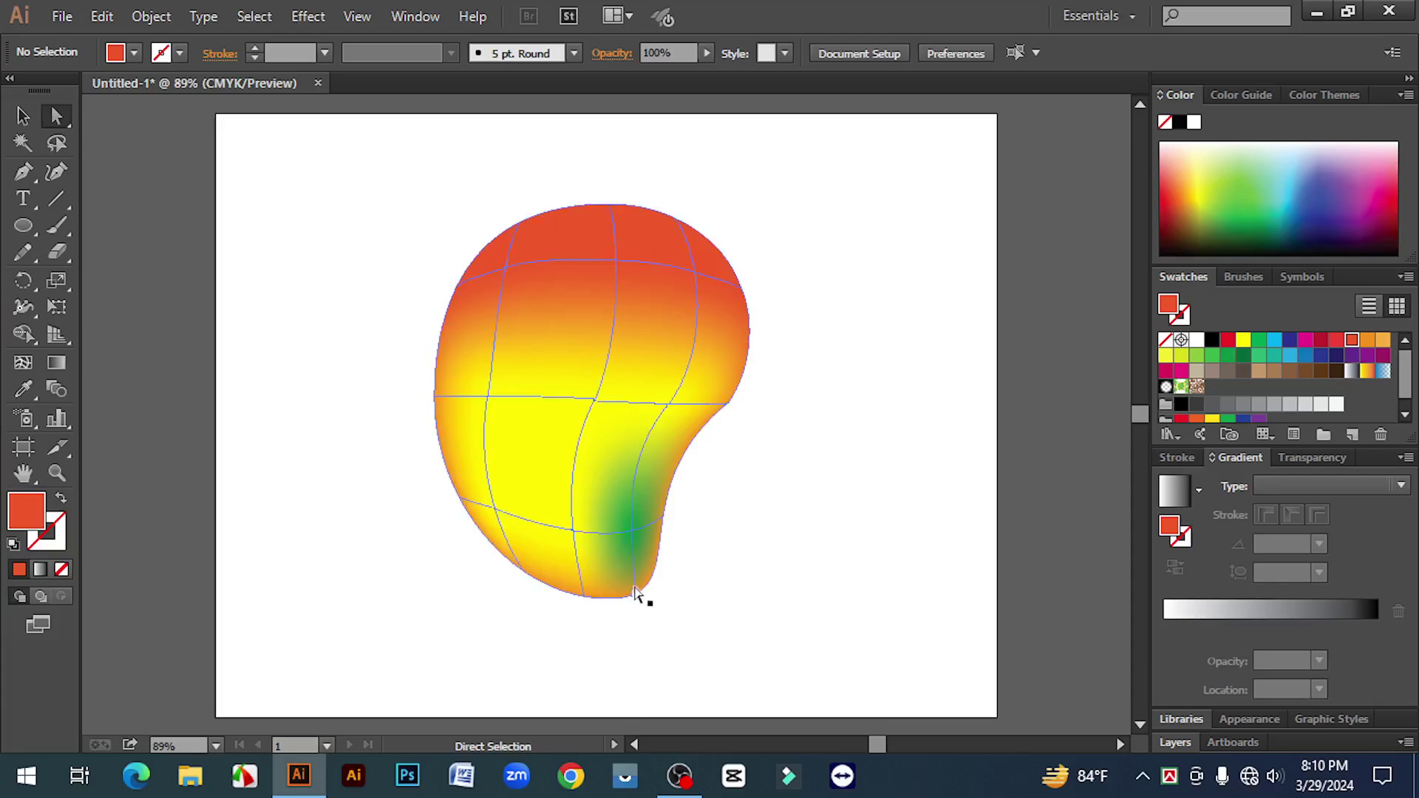
Reshape the mango's lower-right edge by moving one anchor up to about Y 396 px and the tip anchor outward to about X 452 px
{"action": "left_click", "coordinate": [630, 531]}
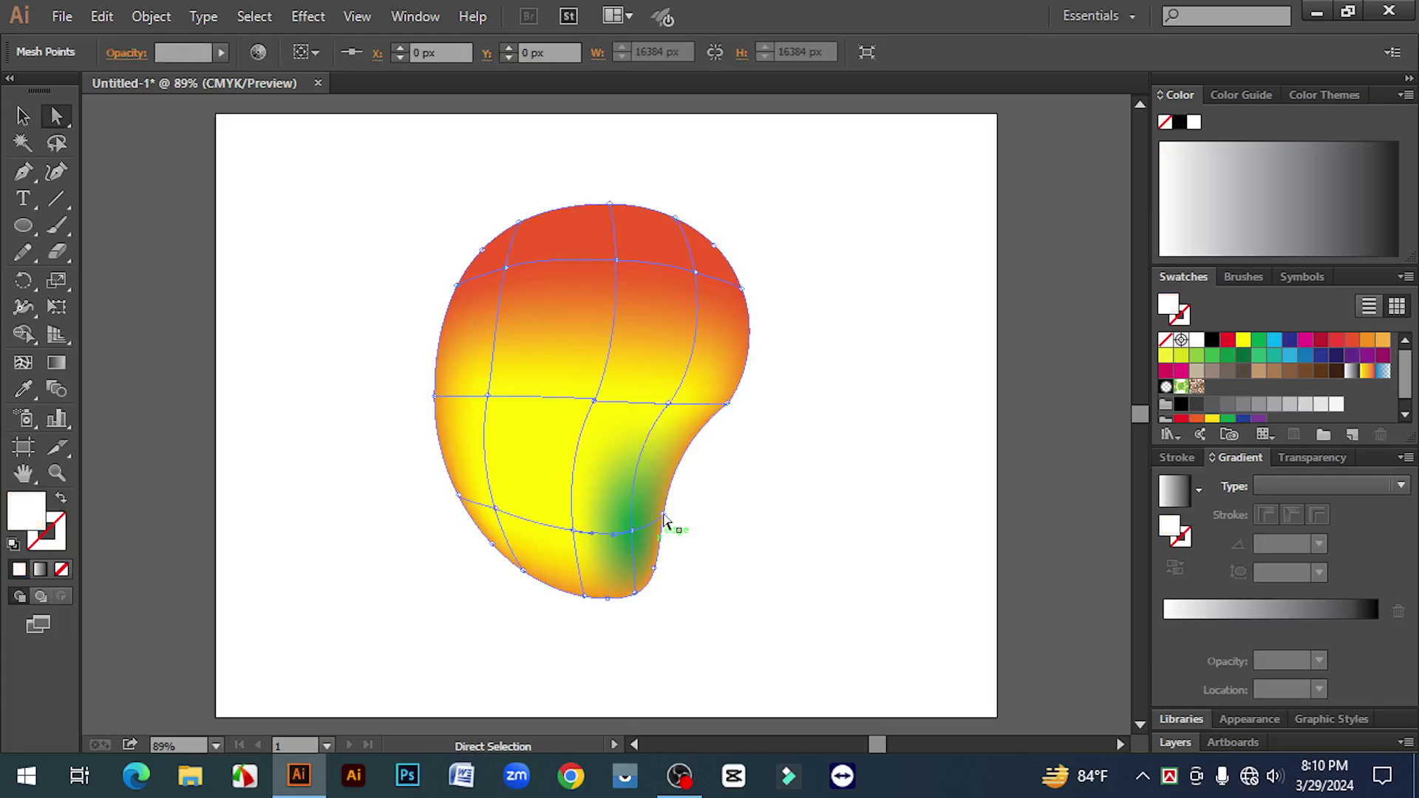
{"action": "left_click_drag", "start_coordinate": [663, 516], "coordinate": [662, 504]}
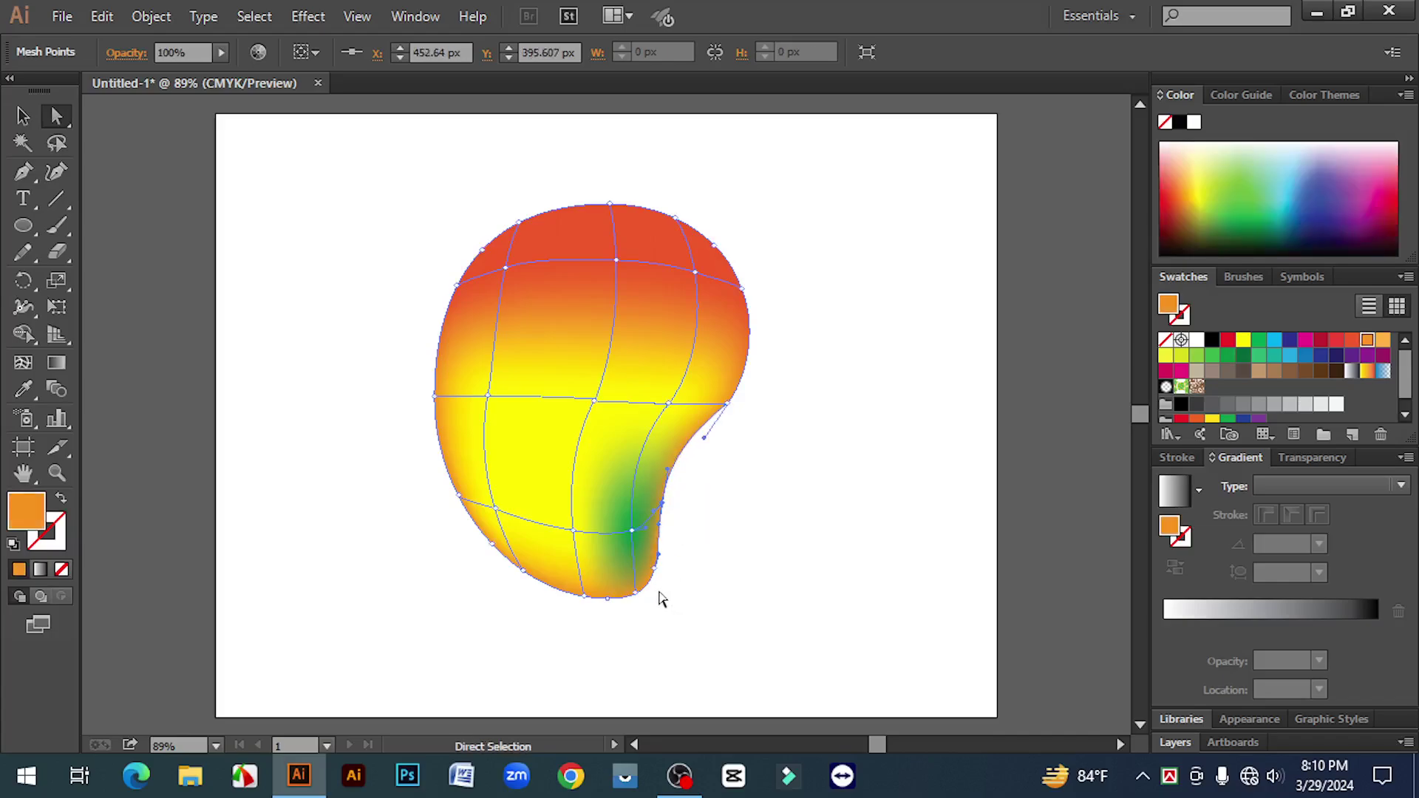
{"action": "left_click", "coordinate": [636, 591]}
{"action": "left_click", "coordinate": [655, 574]}
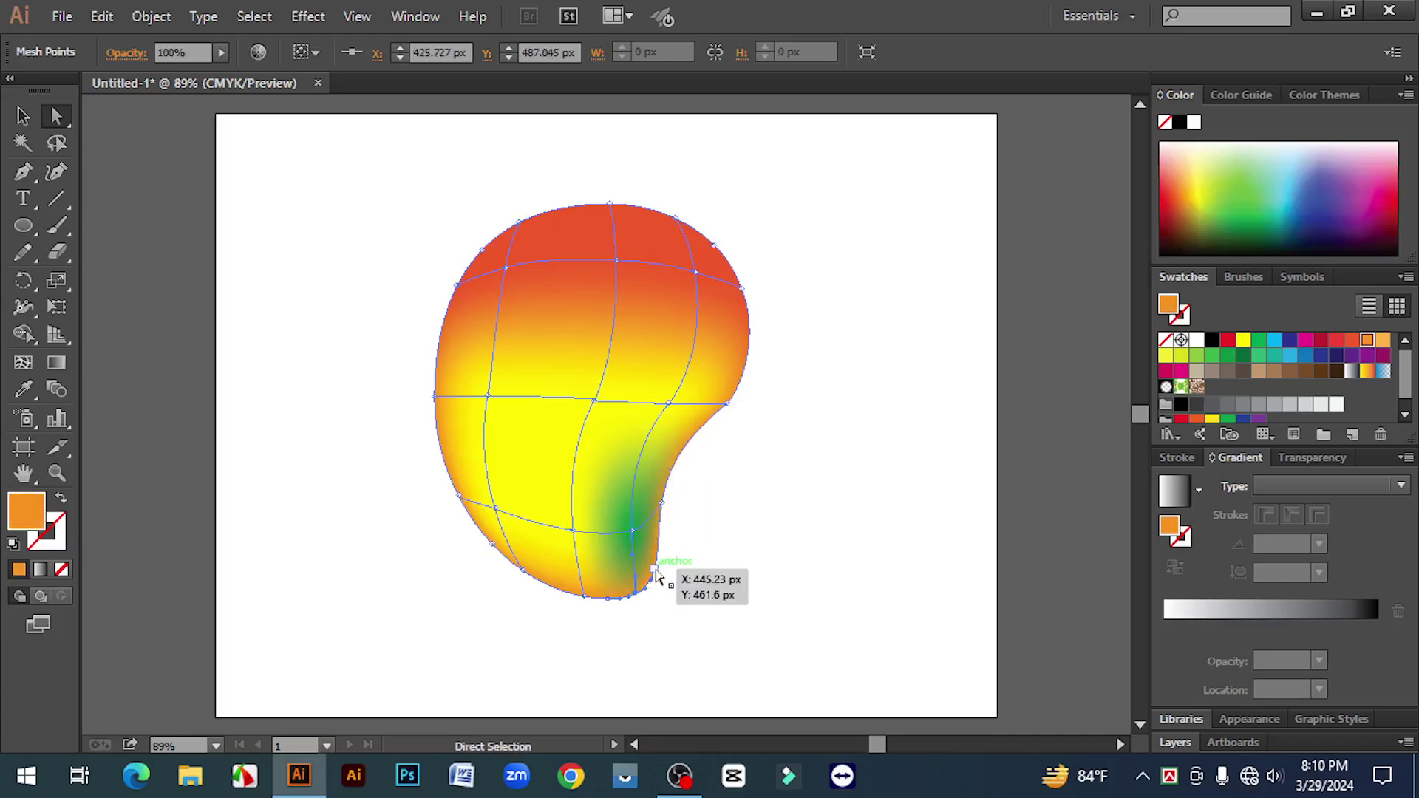
{"action": "left_click_drag", "start_coordinate": [655, 570], "coordinate": [659, 566]}
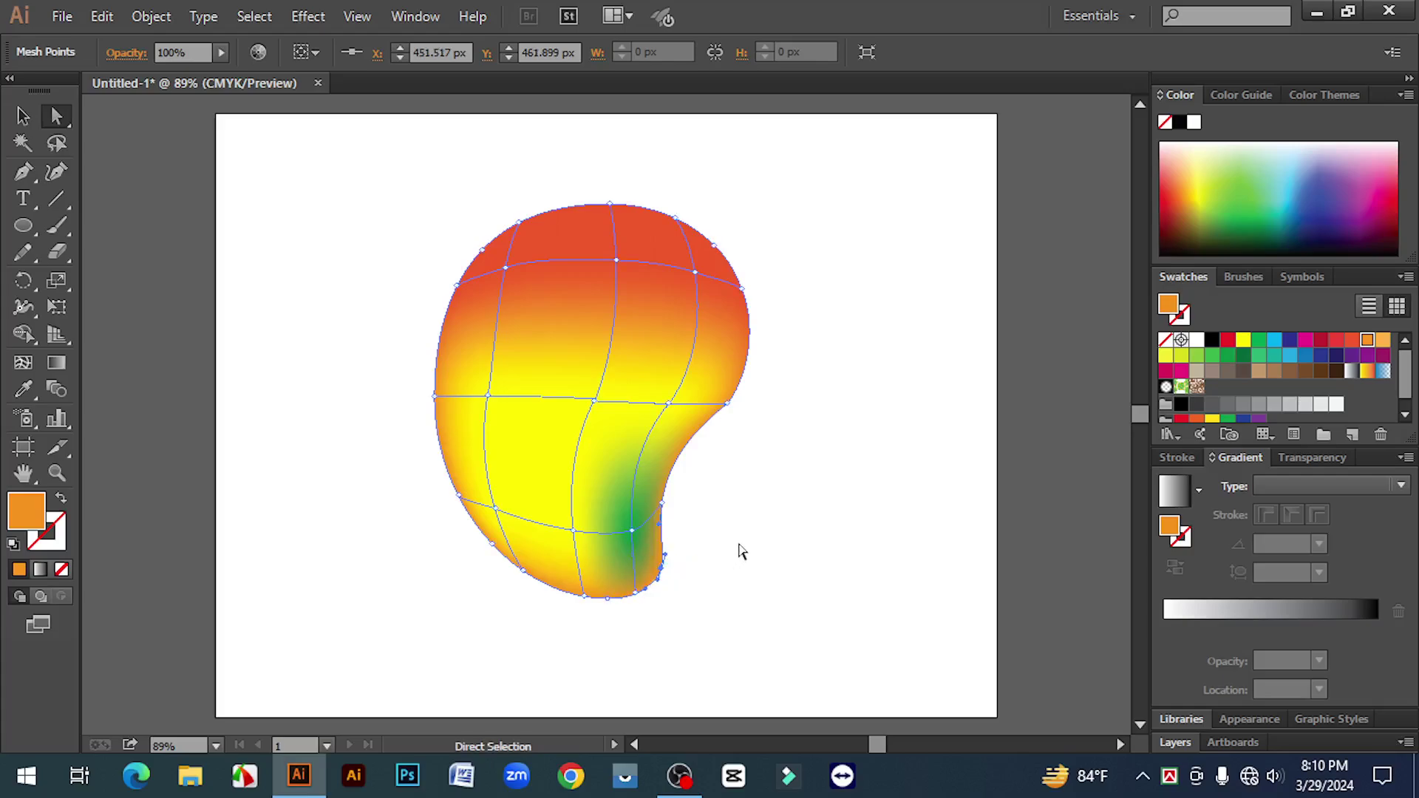
{"action": "left_click", "coordinate": [815, 539]}
{"action": "left_click", "coordinate": [630, 265]}
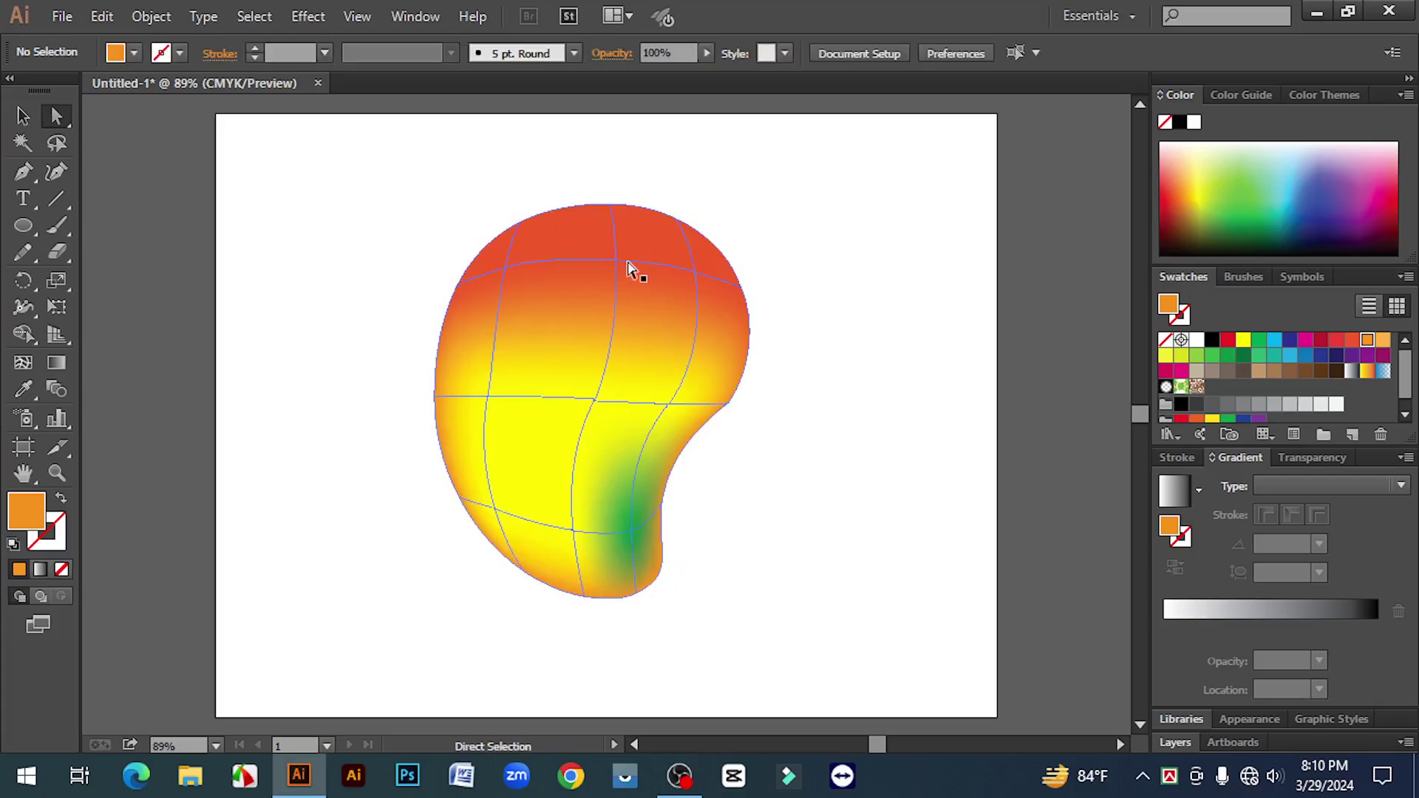
{"action": "left_click", "coordinate": [897, 489]}
Move the whole mango down by about 56 px and right by about 6 px on the artboard
{"action": "left_click", "coordinate": [18, 120]}
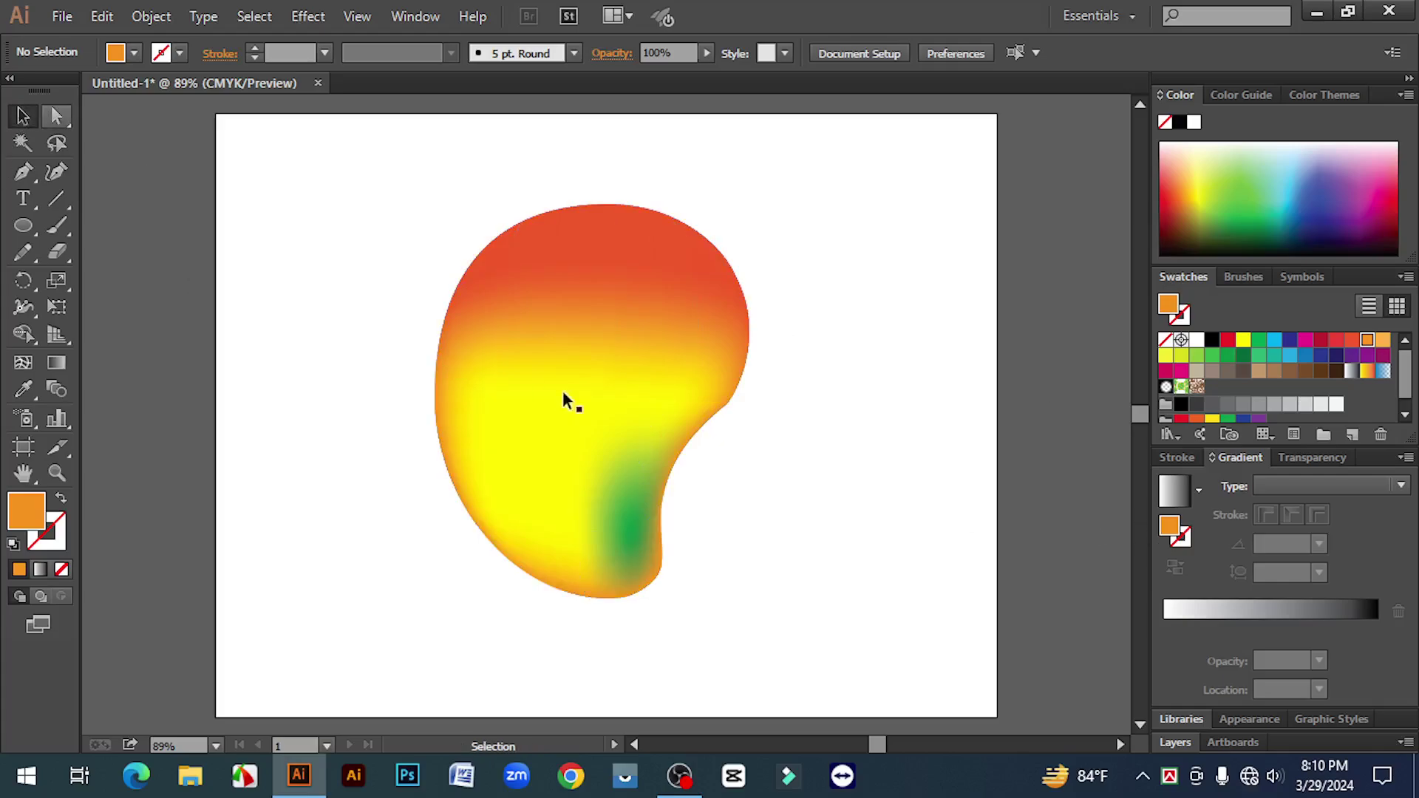
{"action": "left_click_drag", "start_coordinate": [558, 304], "coordinate": [563, 357]}
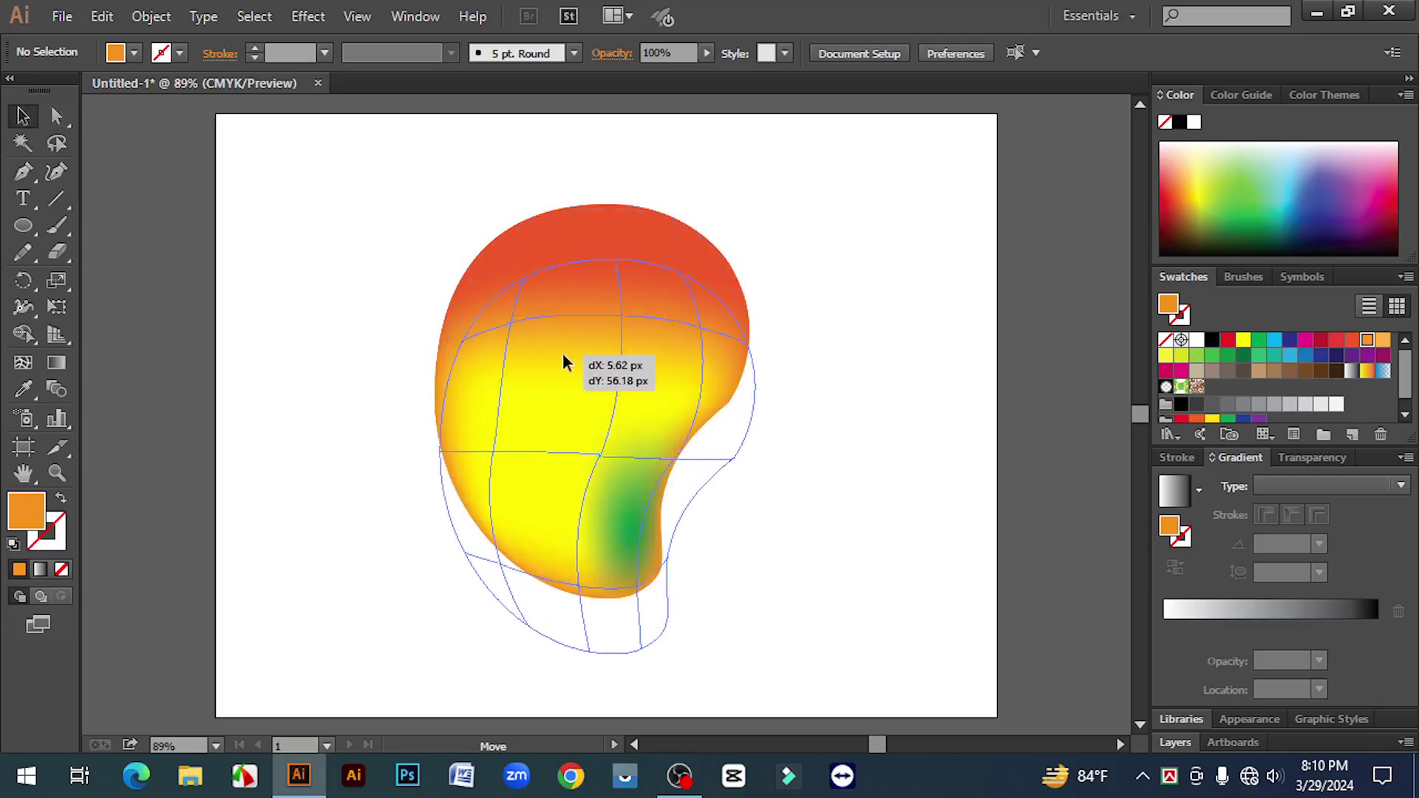
{"action": "left_click", "coordinate": [636, 267]}
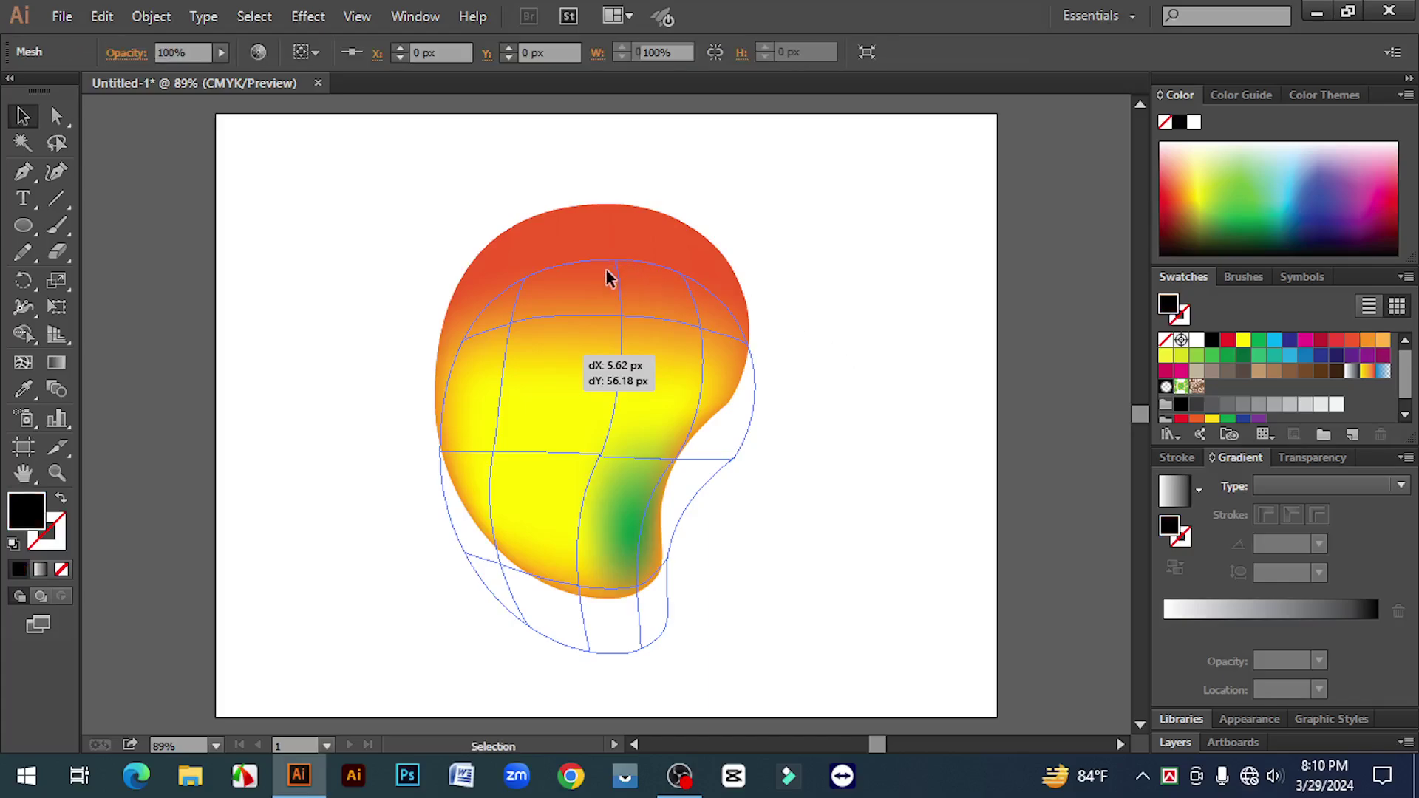
{"action": "left_click", "coordinate": [848, 295]}
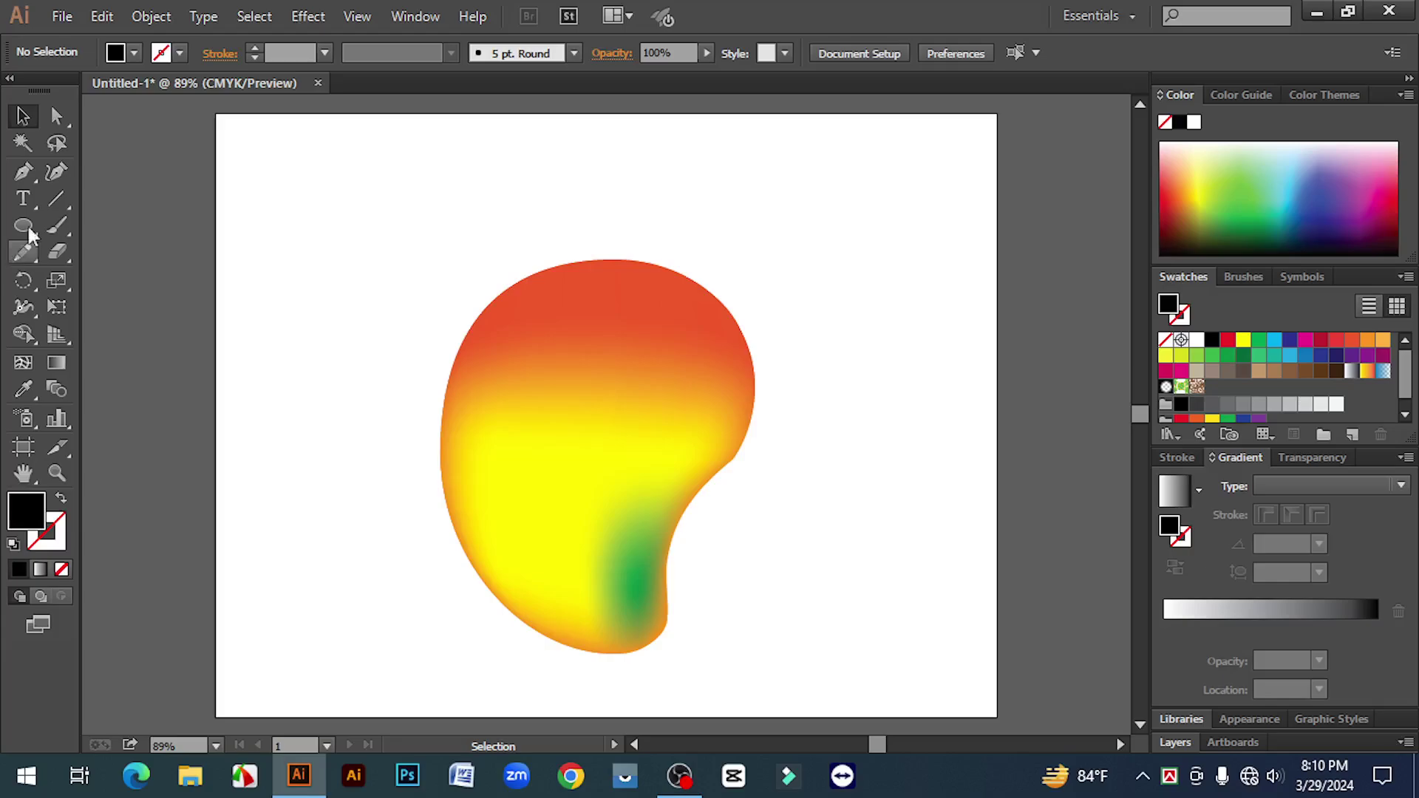
Draw a closed black stem with curved sides, about 33 px wide and 37 px tall, on the mango's top edge with the Pen tool
{"action": "left_click", "coordinate": [24, 174]}
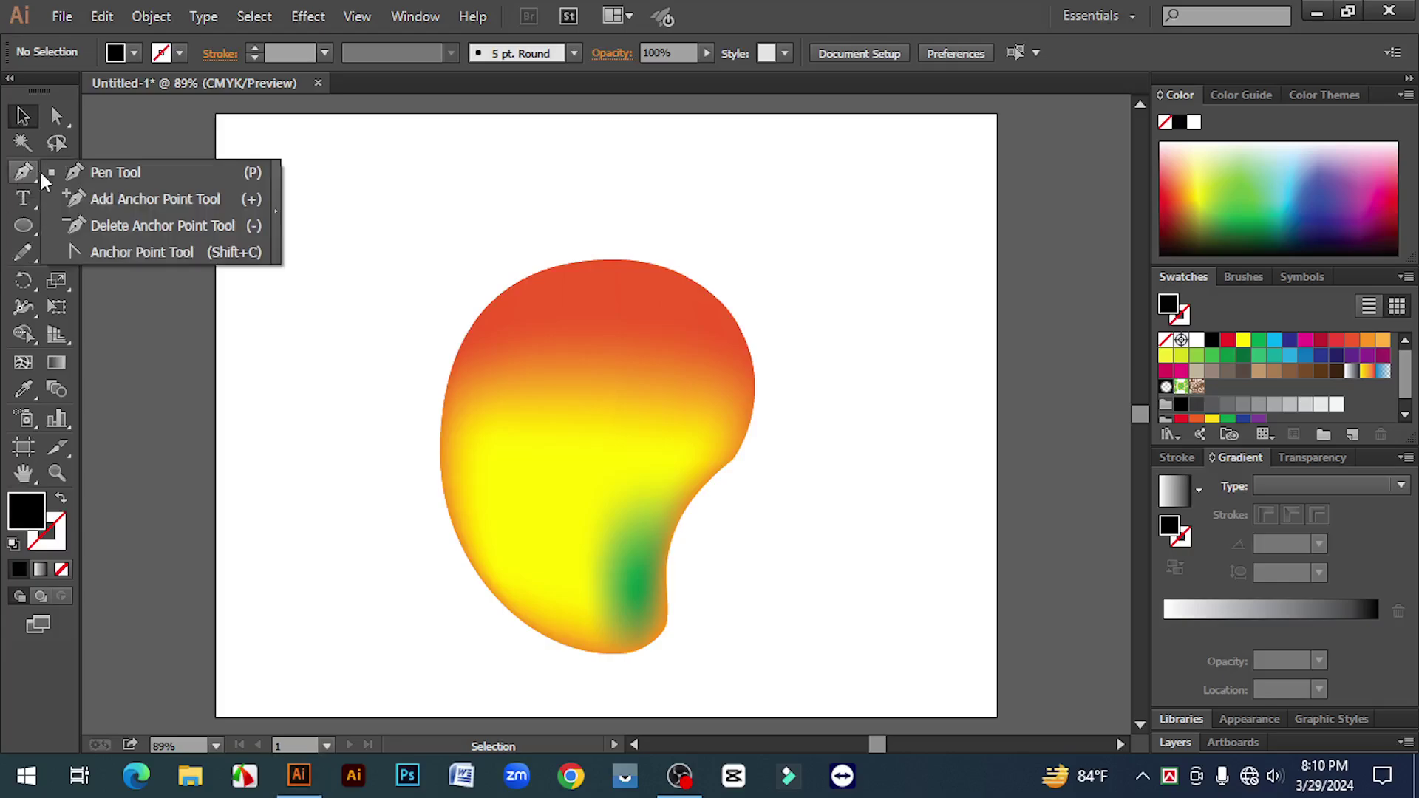
{"action": "left_click", "coordinate": [114, 171]}
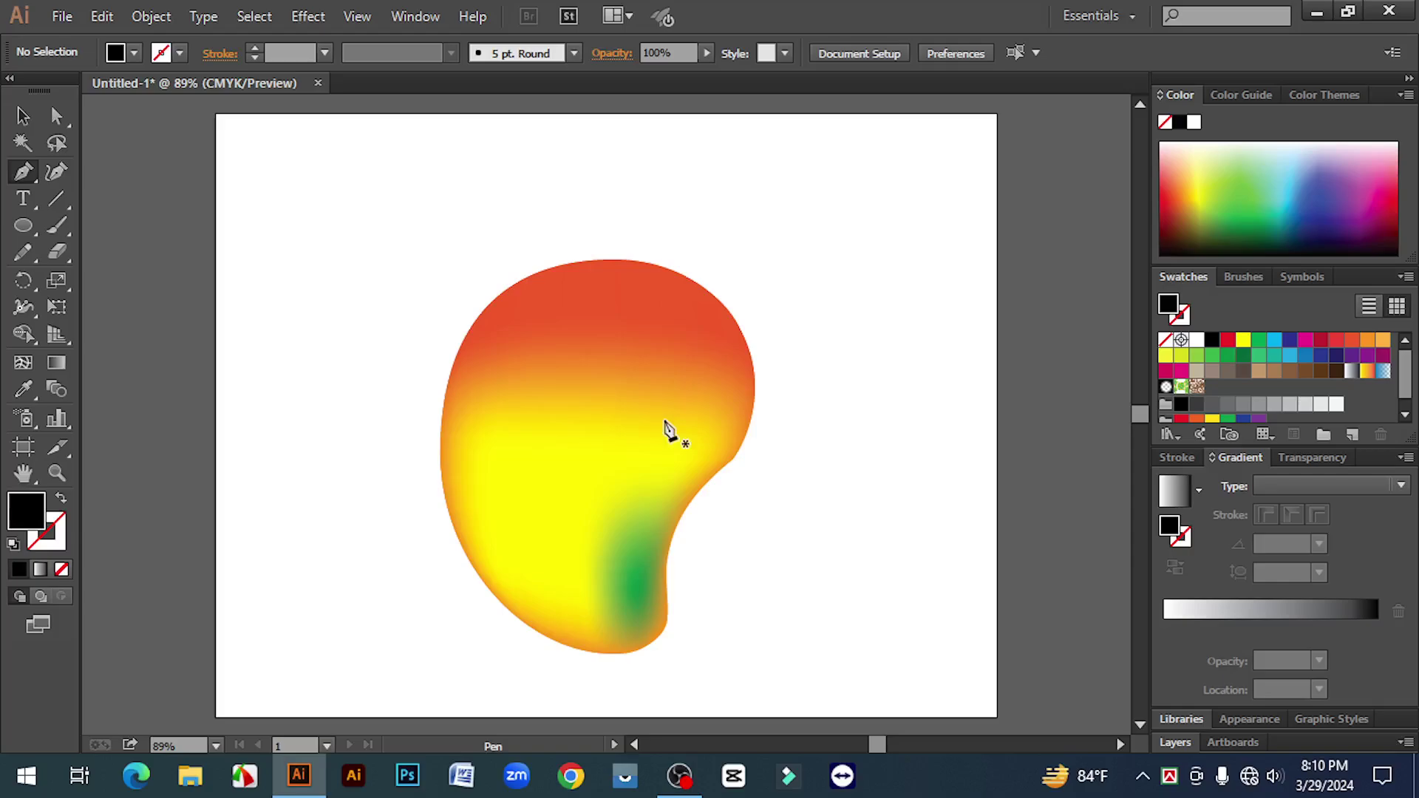
{"action": "left_click", "coordinate": [620, 277], "text": "ctrl"}
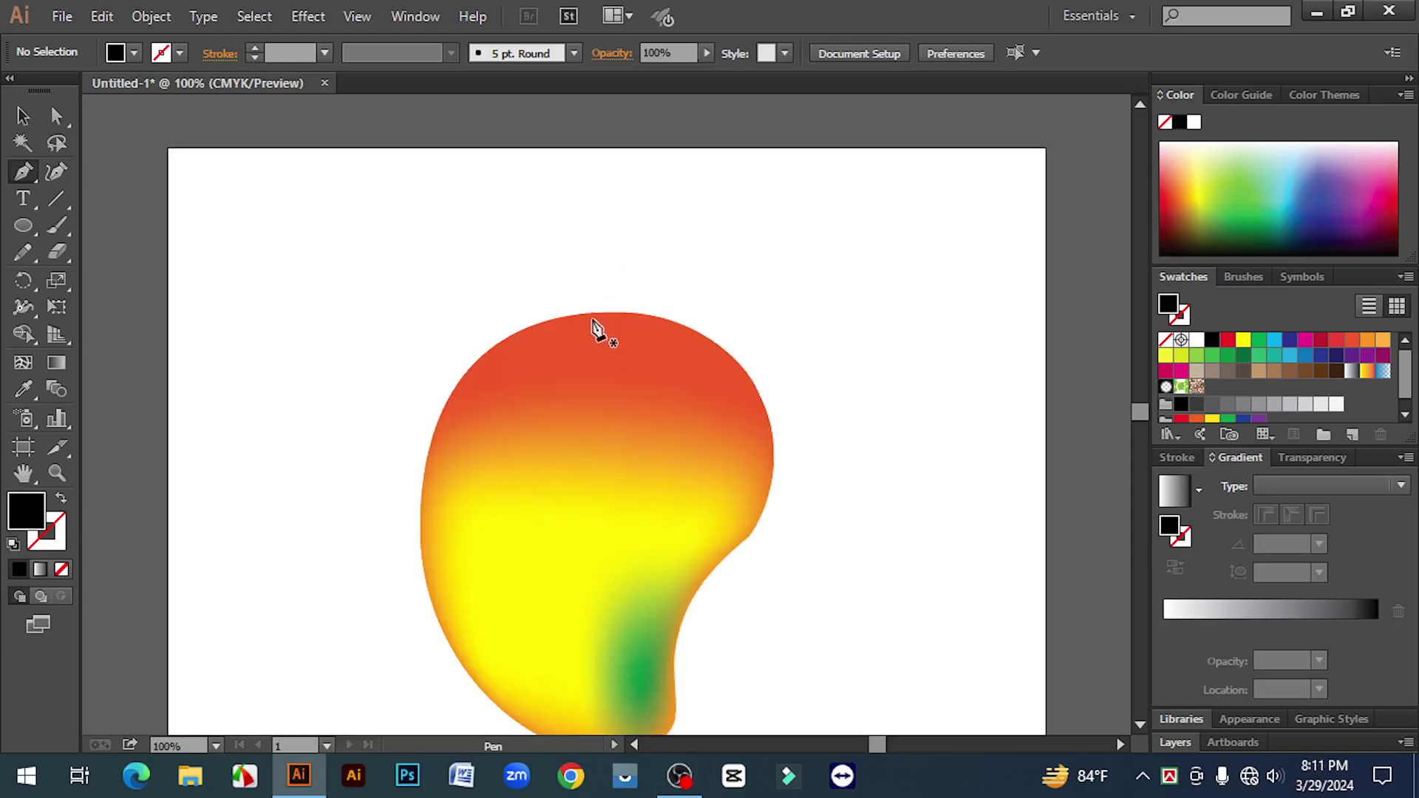
{"action": "left_click_drag", "start_coordinate": [592, 318], "coordinate": [629, 278]}
{"action": "left_click_drag", "start_coordinate": [623, 283], "coordinate": [640, 264]}
{"action": "left_click", "coordinate": [628, 278]}
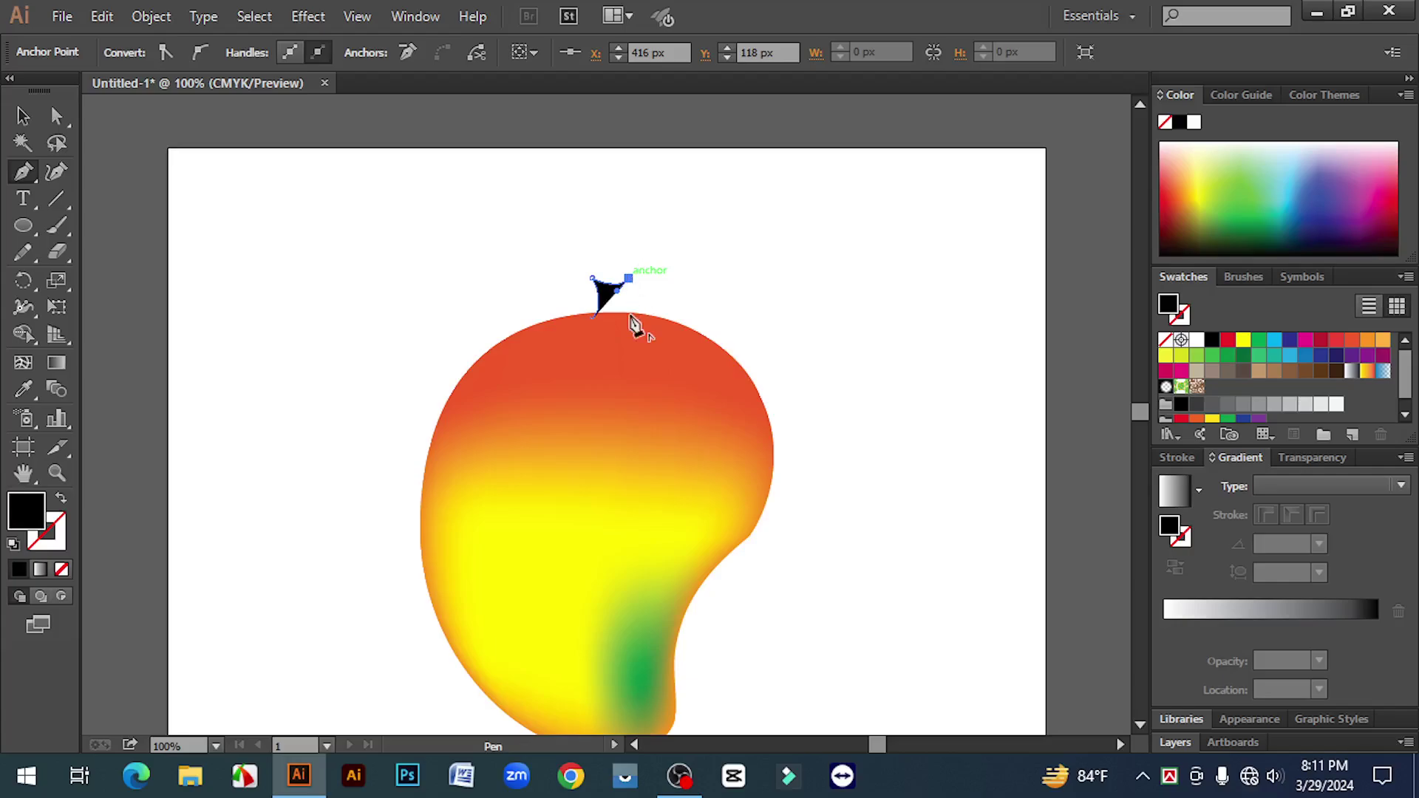
{"action": "mouse_move", "coordinate": [630, 320]}
{"action": "left_mouse_down"}
{"action": "mouse_move", "coordinate": [640, 331]}
{"action": "mouse_move", "coordinate": [616, 337]}
{"action": "left_mouse_up"}
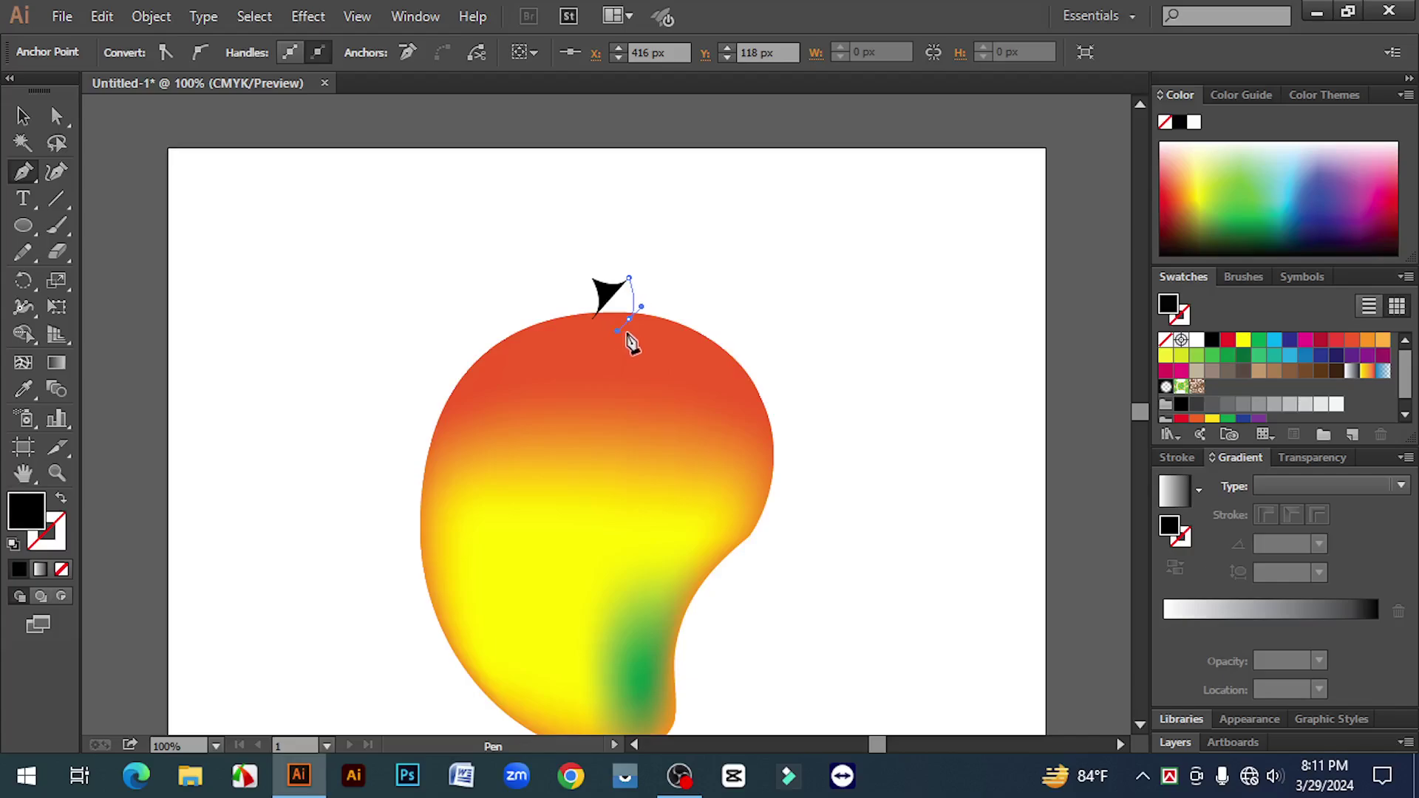
{"action": "left_click", "coordinate": [629, 320]}
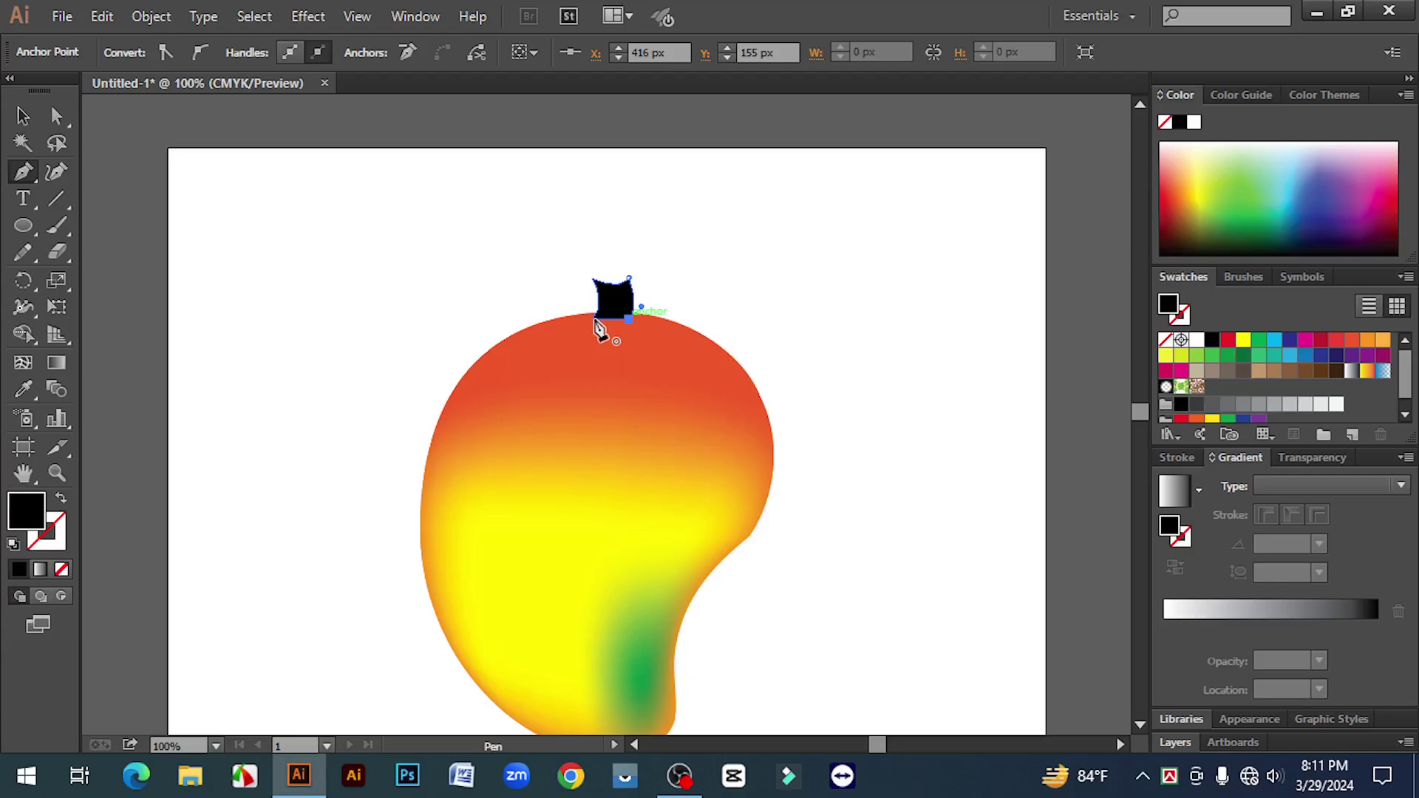
{"action": "left_click", "coordinate": [592, 319]}
{"action": "left_click", "coordinate": [22, 116]}
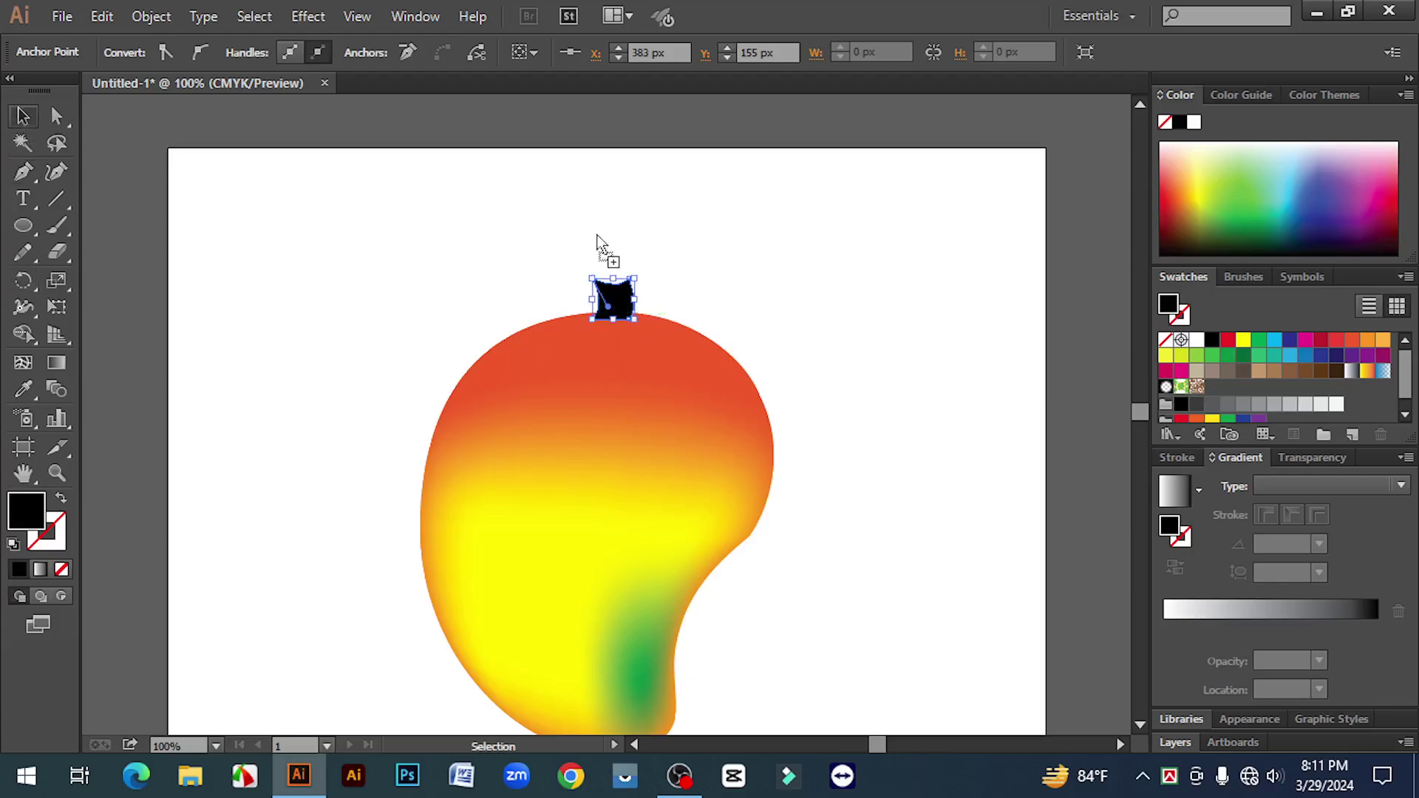
Fill the black stem on top of the mango with the bright green swatch
{"action": "left_click", "coordinate": [636, 293]}
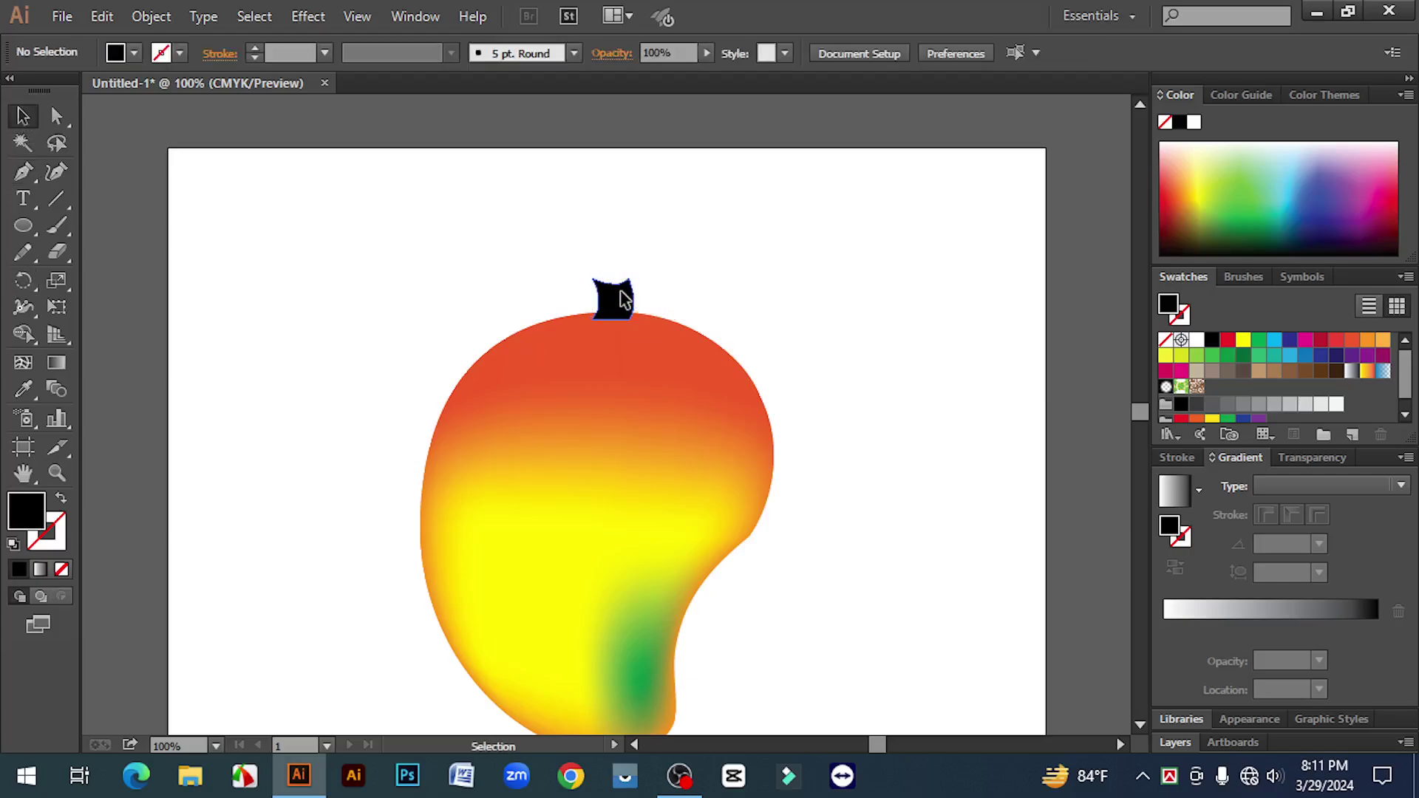
{"action": "left_click", "coordinate": [621, 298]}
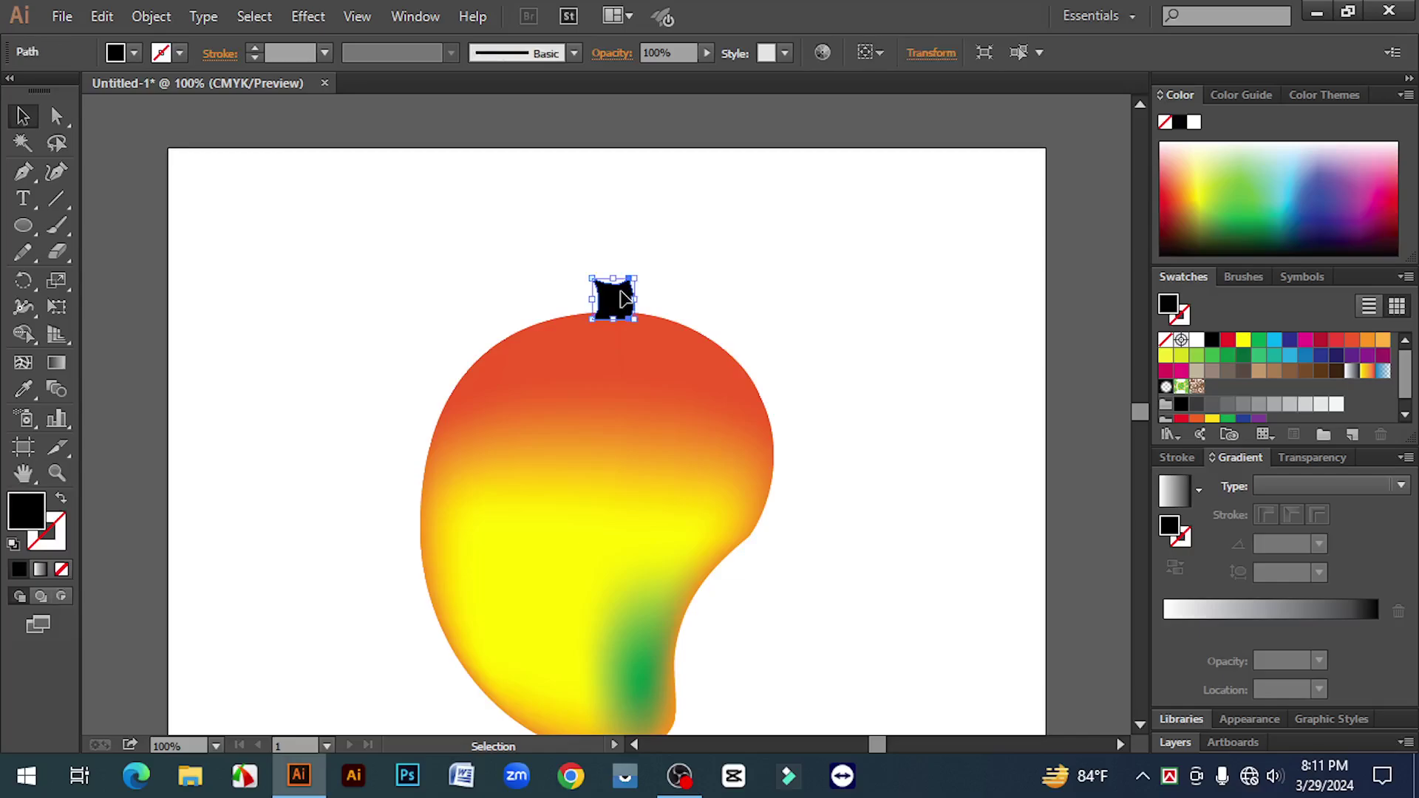
{"action": "left_click", "coordinate": [1212, 359]}
{"action": "left_click", "coordinate": [754, 360]}
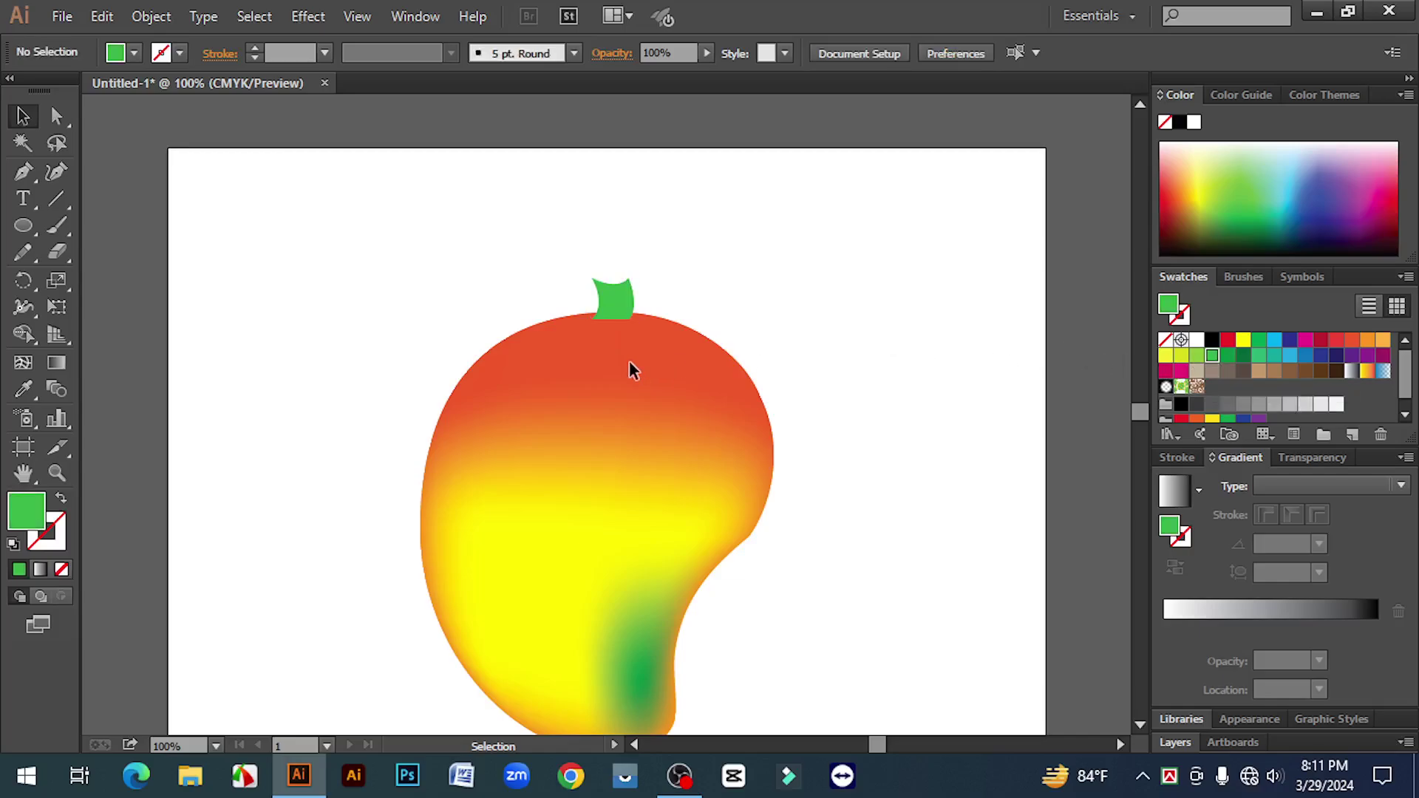
Bring the mango mesh to the front so that it covers the stem's base
{"action": "right_click", "coordinate": [564, 428]}
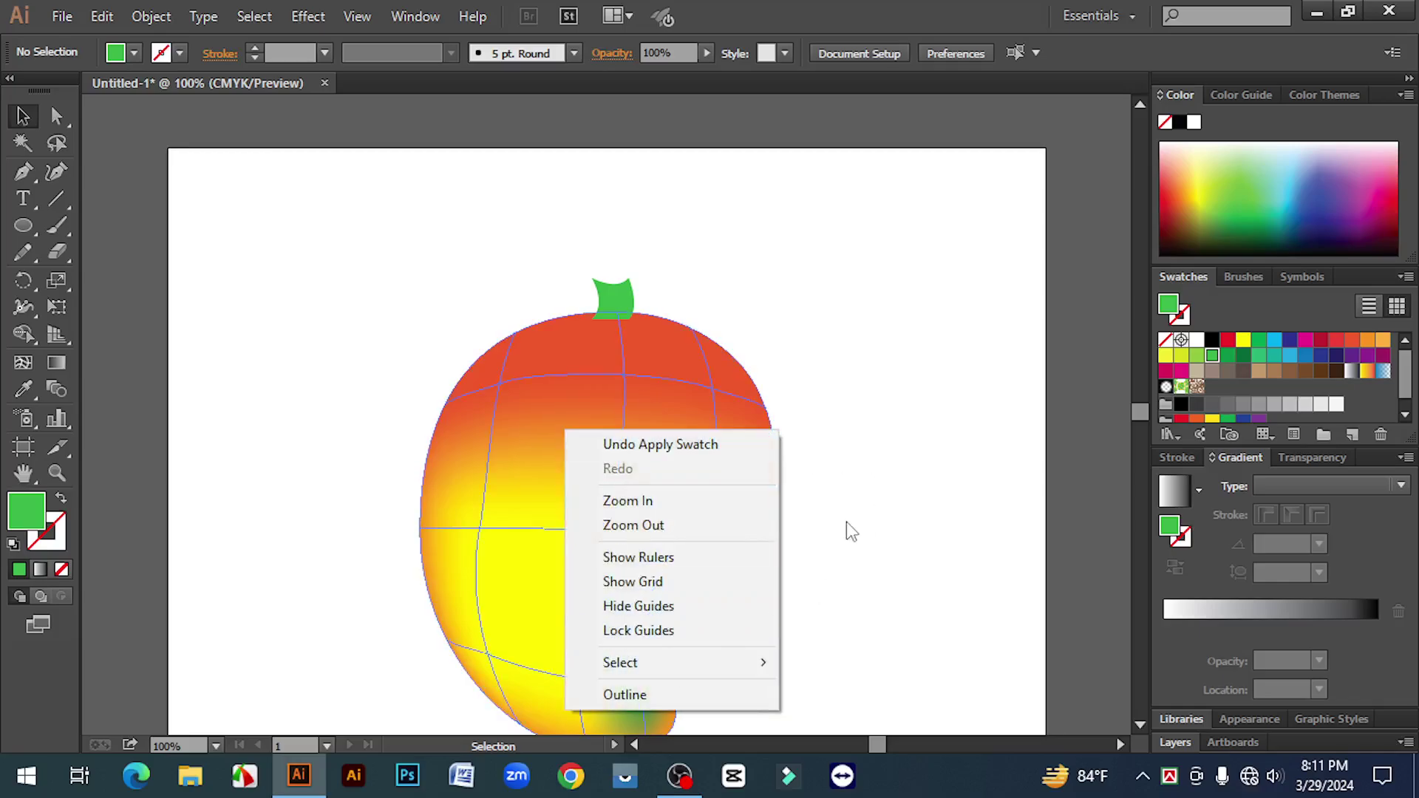
{"action": "left_click", "coordinate": [884, 452]}
{"action": "left_click", "coordinate": [579, 437]}
{"action": "right_click", "coordinate": [547, 396]}
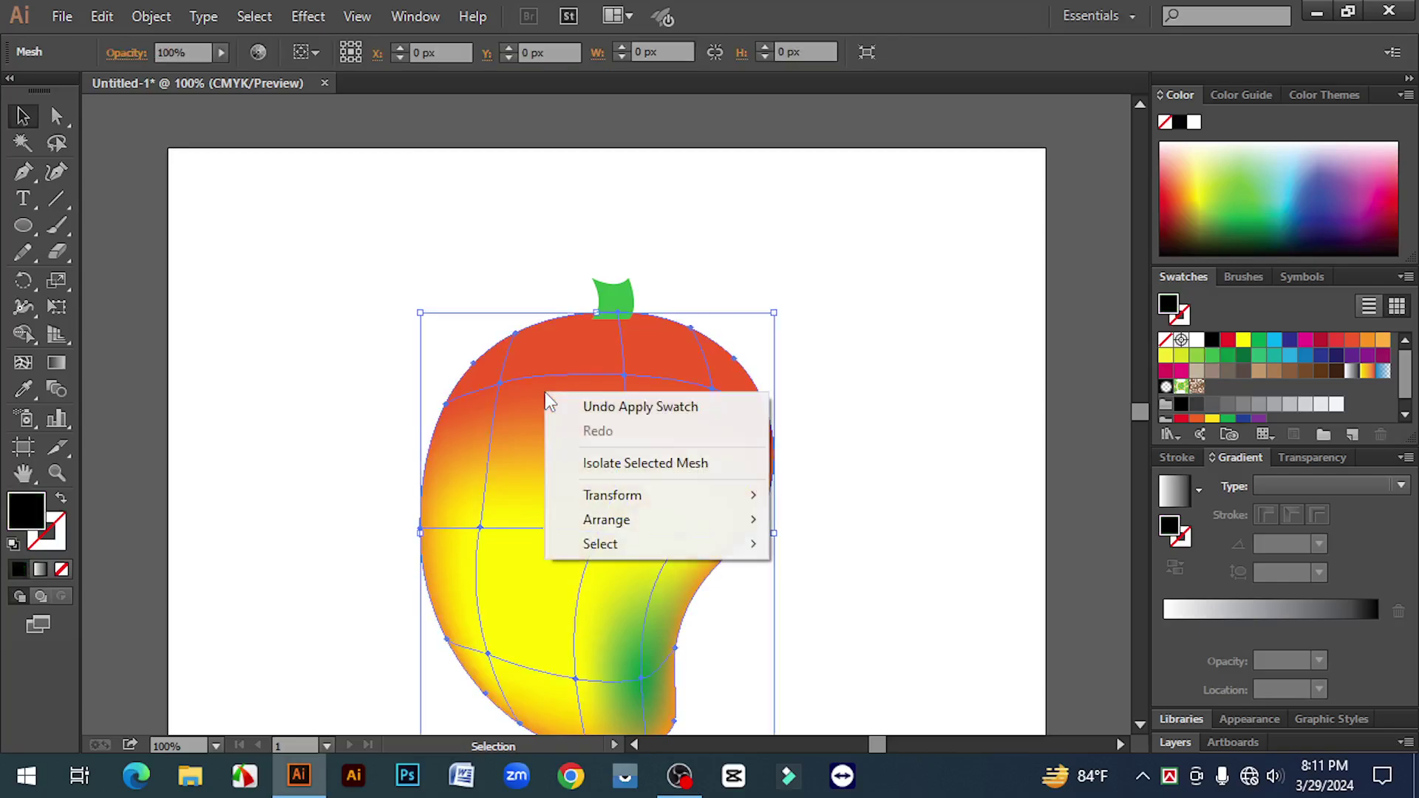
{"action": "mouse_move", "coordinate": [643, 526]}
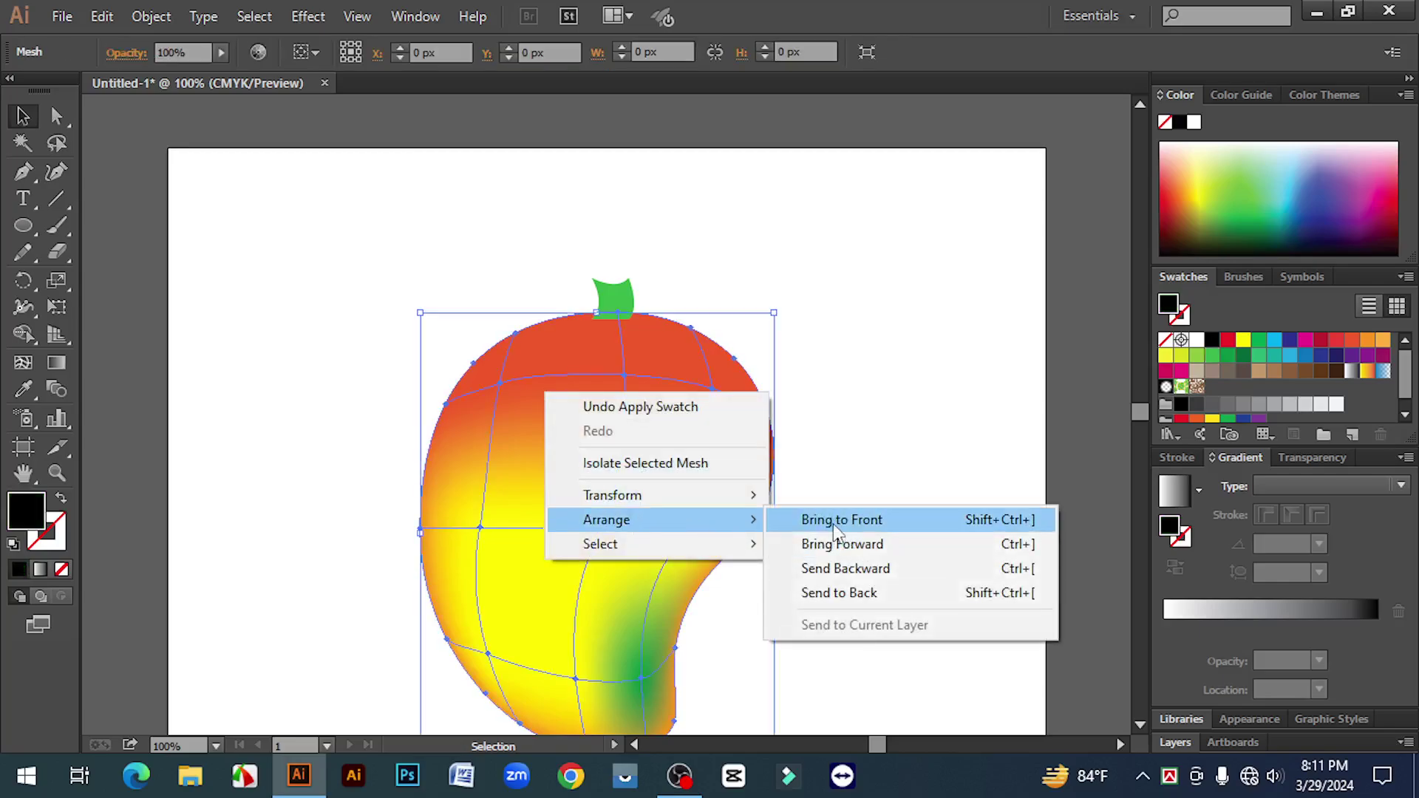
{"action": "left_click", "coordinate": [832, 517]}
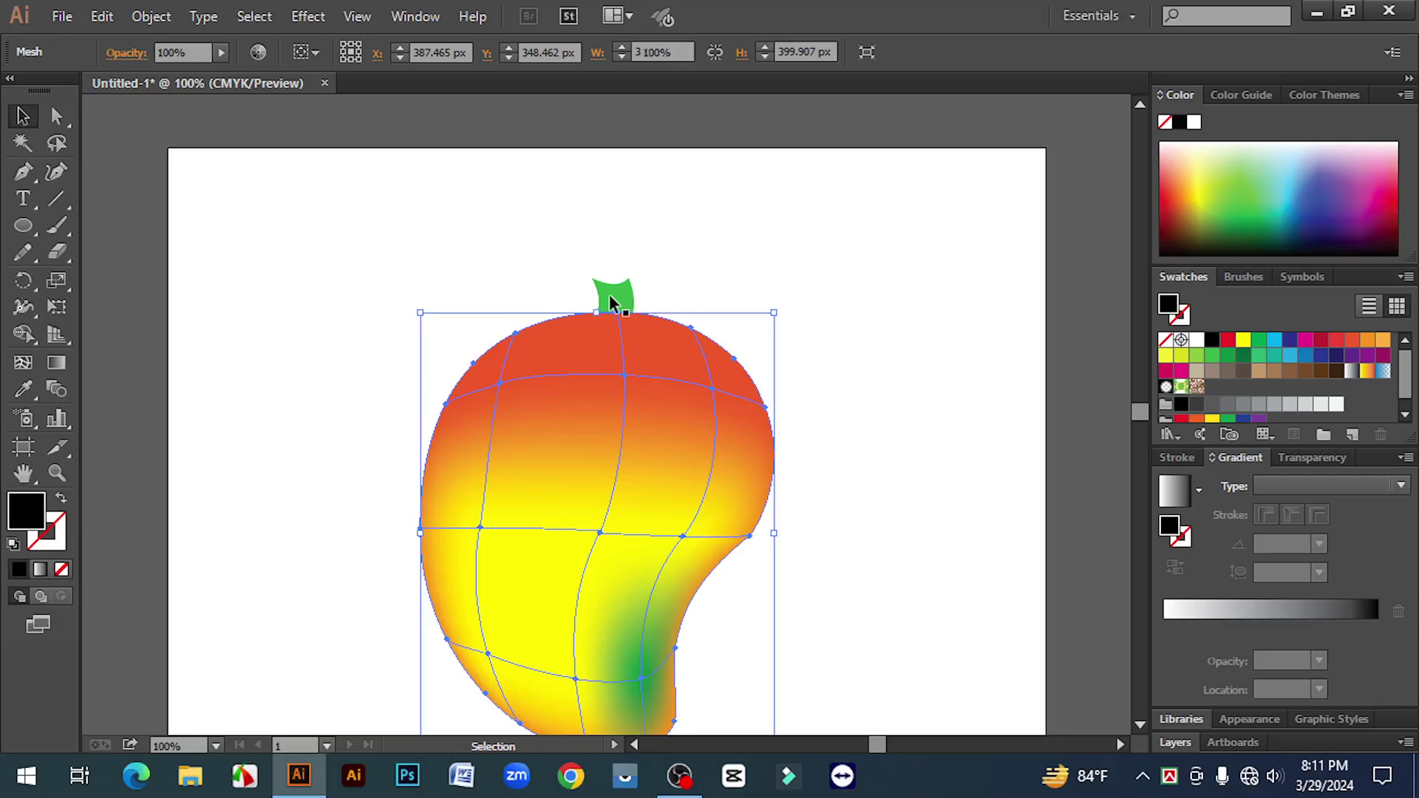
{"action": "left_click", "coordinate": [842, 307]}
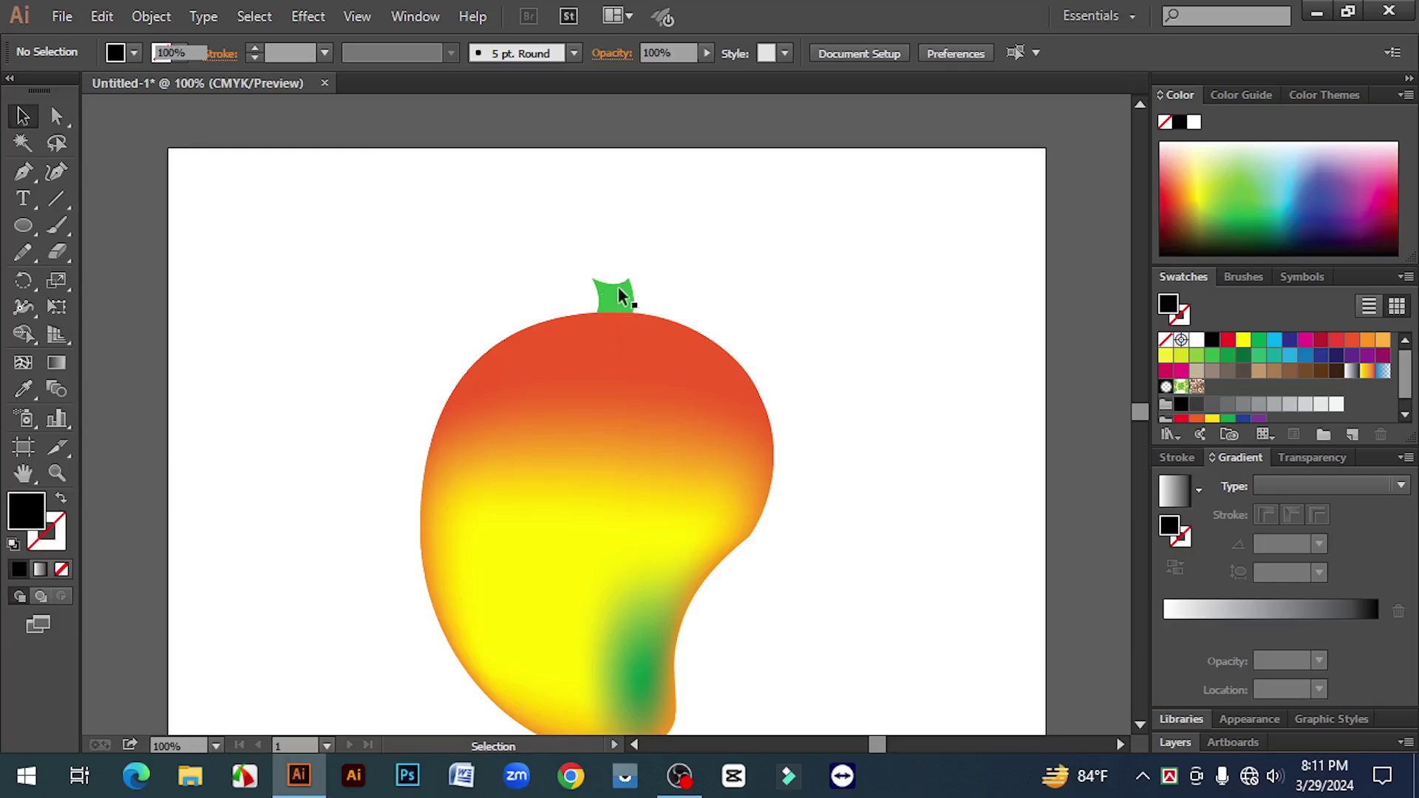
Scale the green stem down to about 29 px wide and 32 px tall, keeping its base on the mango
{"action": "left_click", "coordinate": [614, 297]}
{"action": "left_click", "coordinate": [615, 298]}
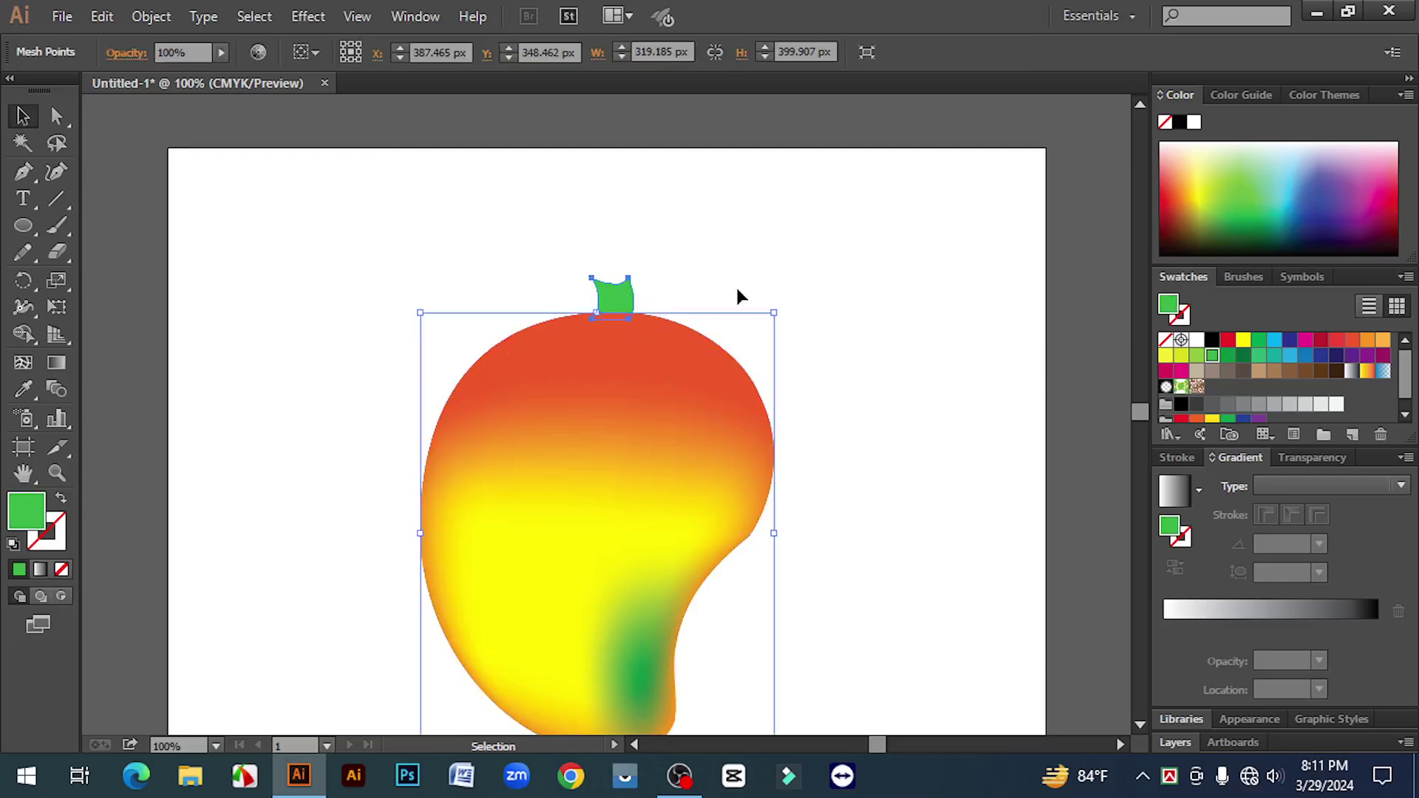
{"action": "left_click_drag", "start_coordinate": [637, 298], "coordinate": [614, 285]}
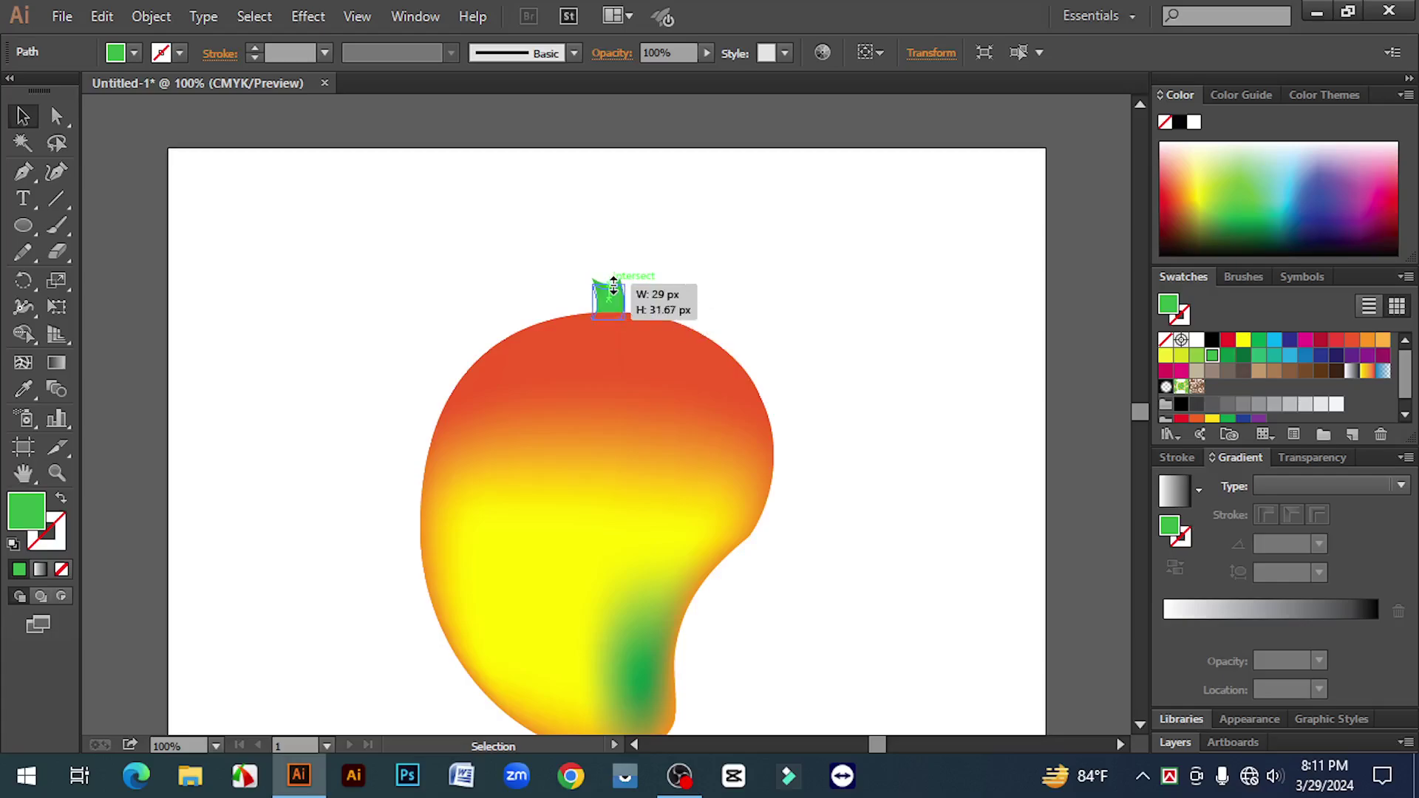
{"action": "left_click", "coordinate": [727, 297]}
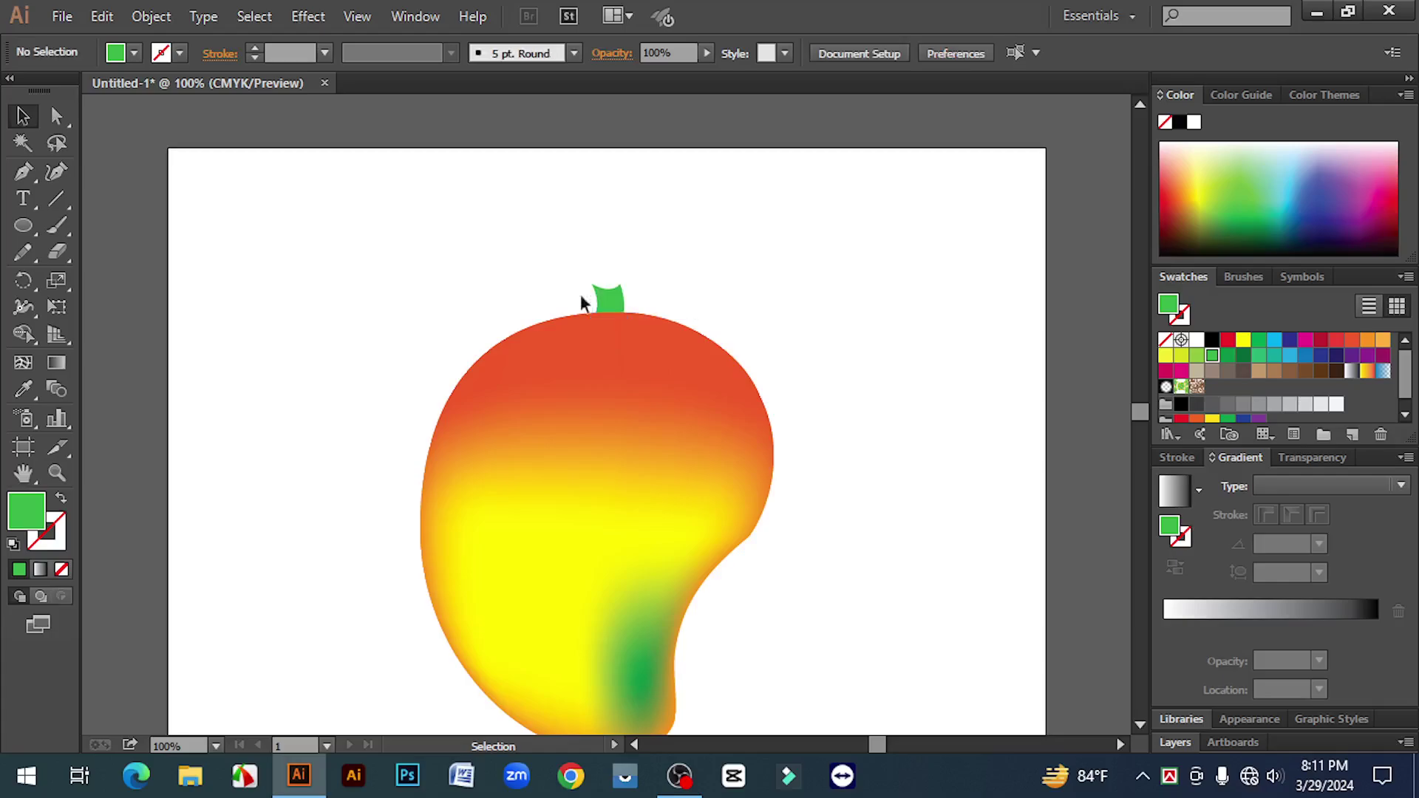
Draw a closed oval cap, about 25 px wide and 14 px tall, over the stem's upper end with the Pen tool
{"action": "left_click", "coordinate": [22, 173]}
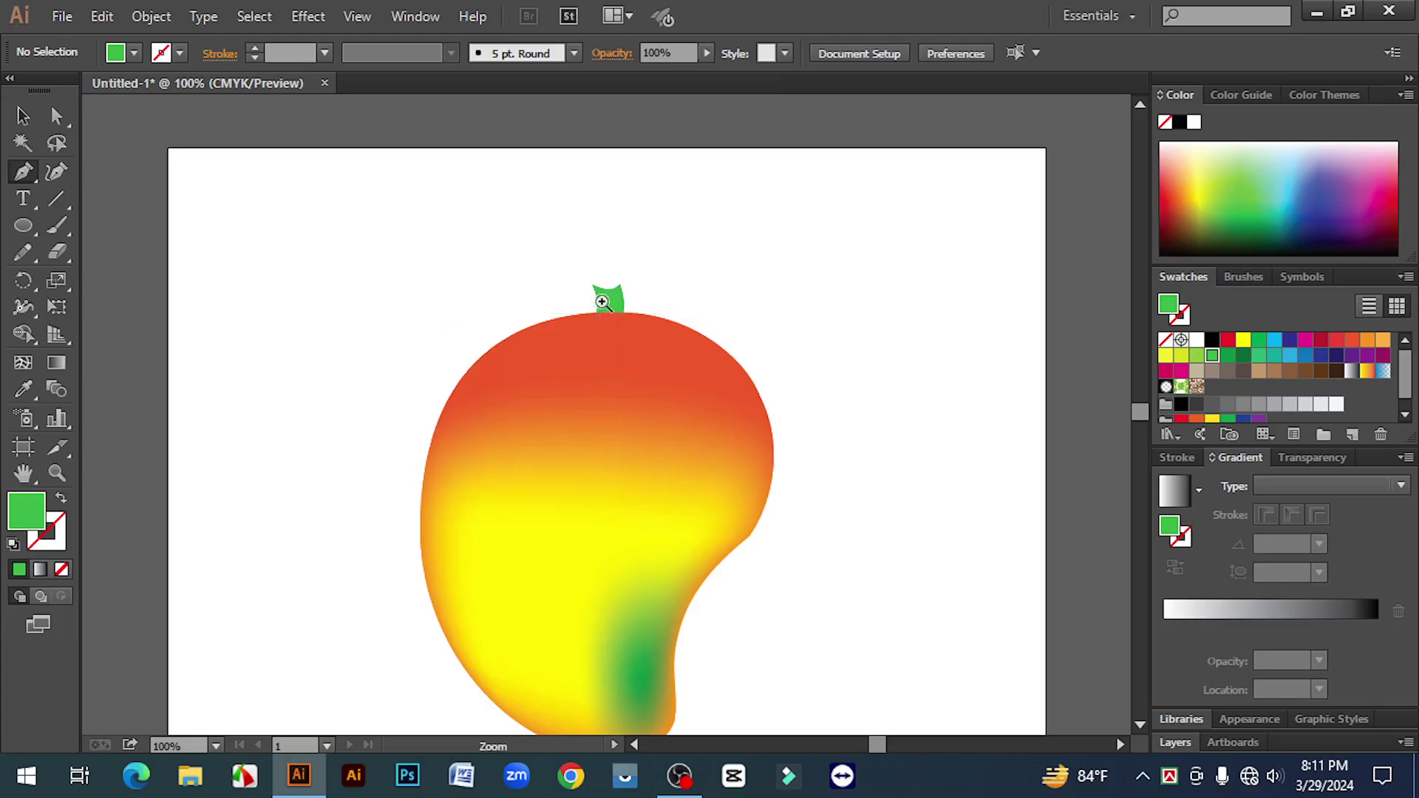
{"action": "key", "text": "ctrl+space"}
{"action": "left_click", "coordinate": [616, 342]}
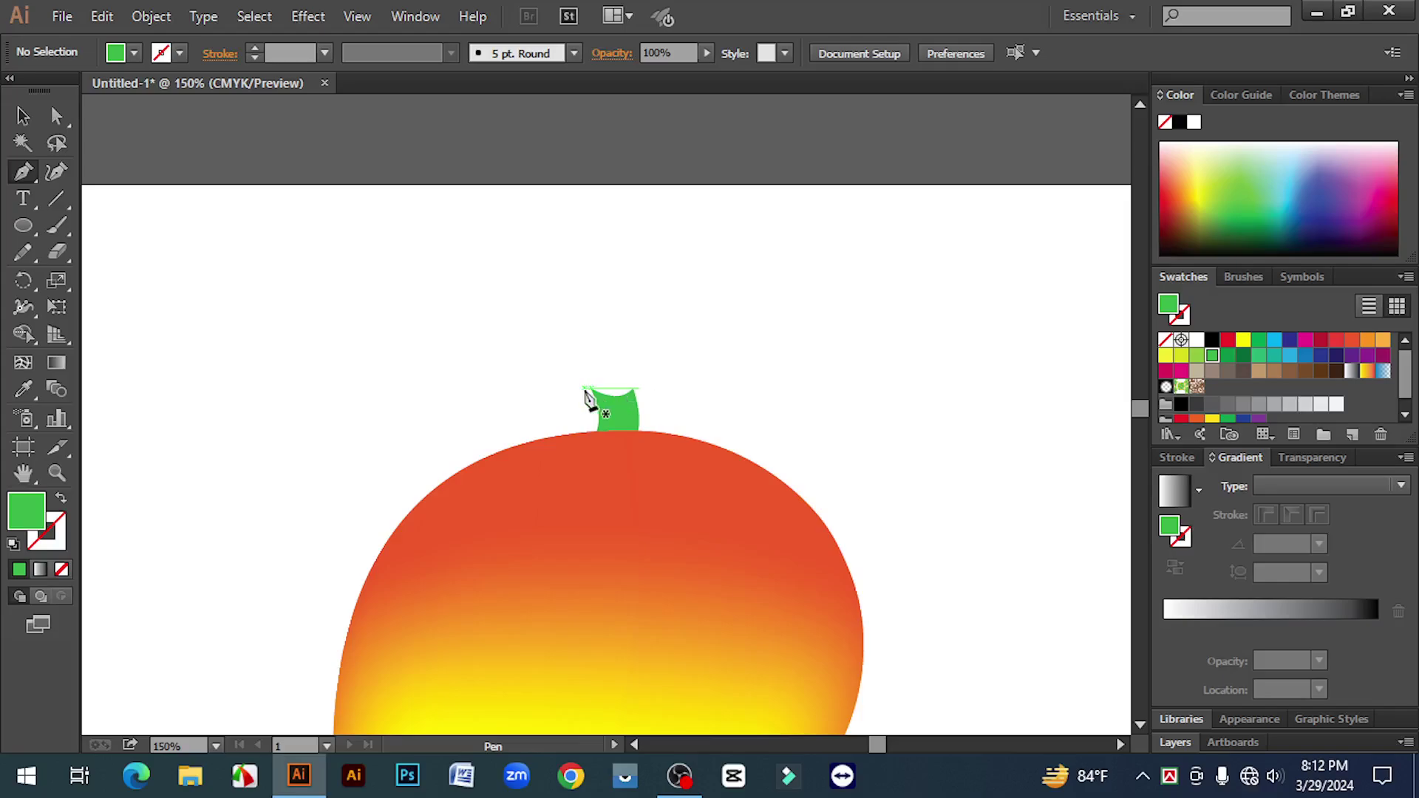
{"action": "left_click", "coordinate": [590, 389]}
{"action": "left_click_drag", "start_coordinate": [634, 388], "coordinate": [655, 419]}
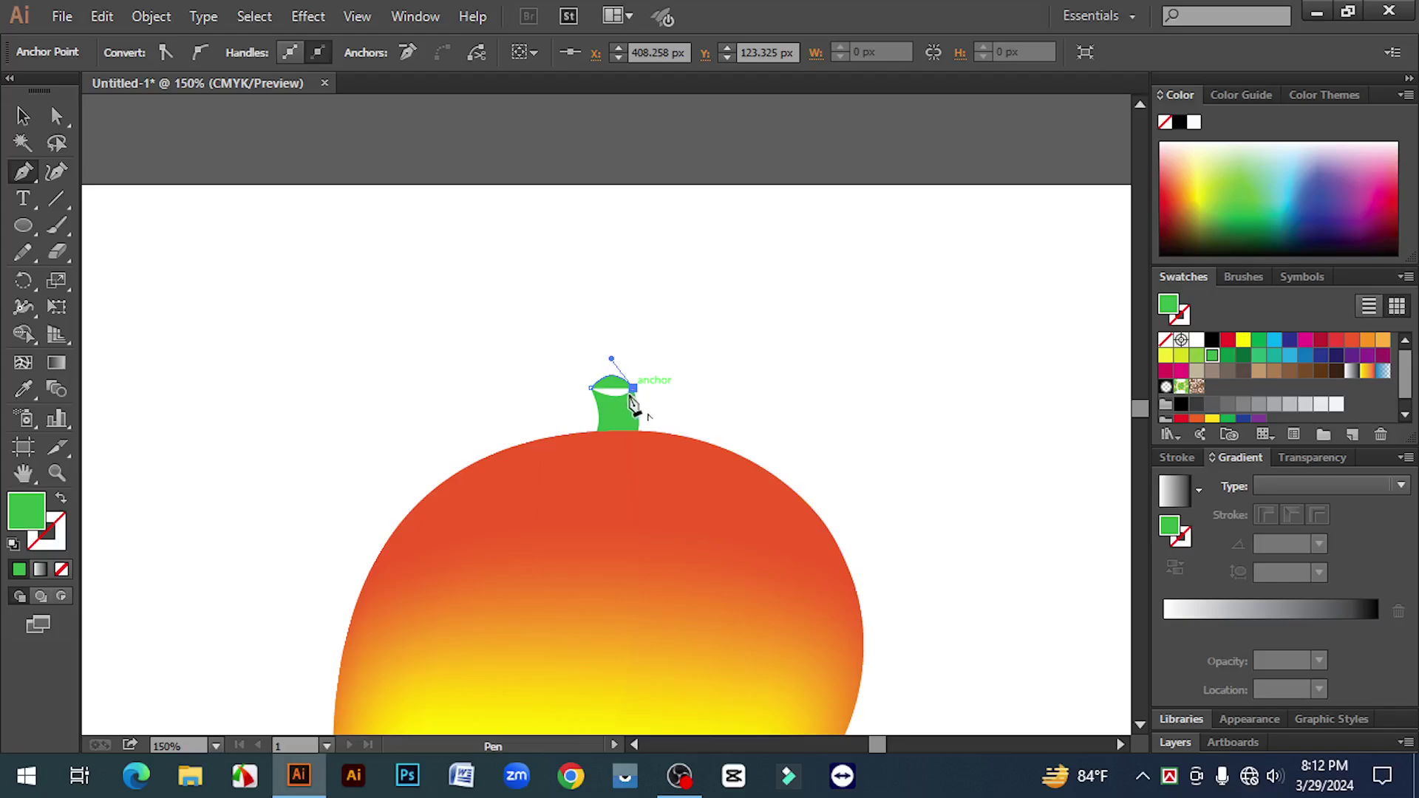
{"action": "left_click_drag", "start_coordinate": [591, 388], "coordinate": [559, 363]}
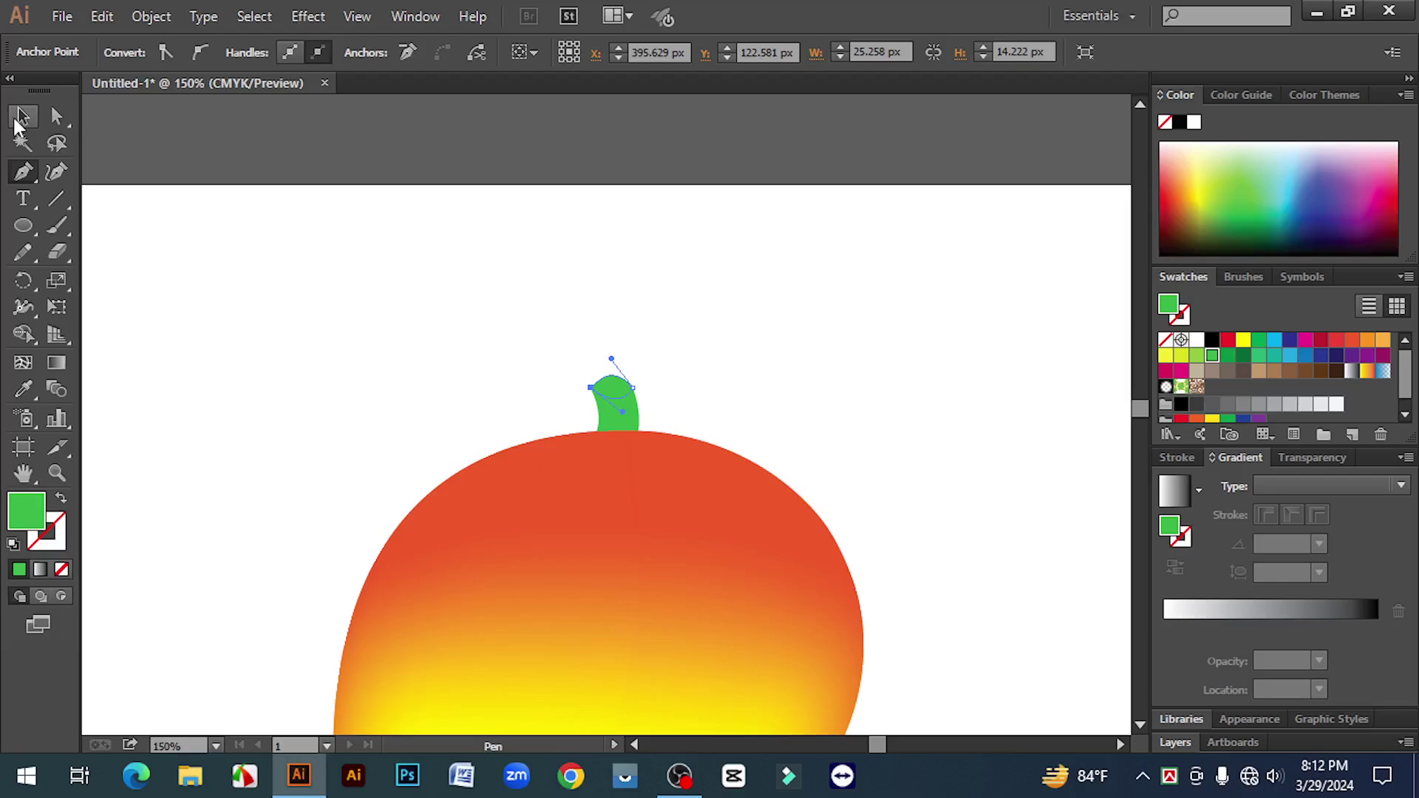
Fill the stem's oval cap with the light green swatch C=50 M=0 Y=100 K=0
{"action": "left_click", "coordinate": [18, 118]}
{"action": "left_click", "coordinate": [1196, 355]}
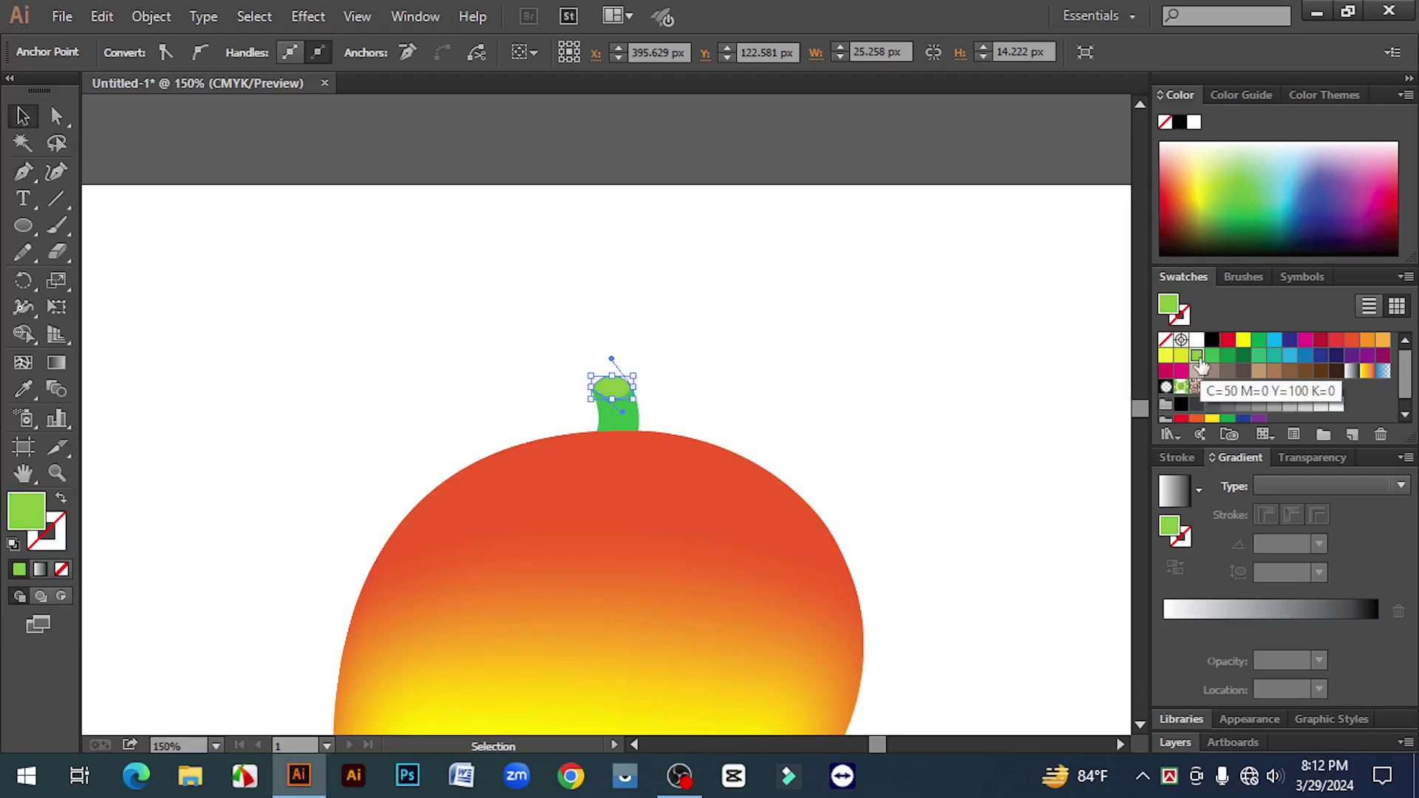
{"action": "left_click", "coordinate": [833, 353]}
Review the whole mango with its stem on the artboard, checking its outline and mesh lines
{"action": "scroll", "coordinate": [866, 421], "scroll_direction": "down", "scroll_amount": 3}
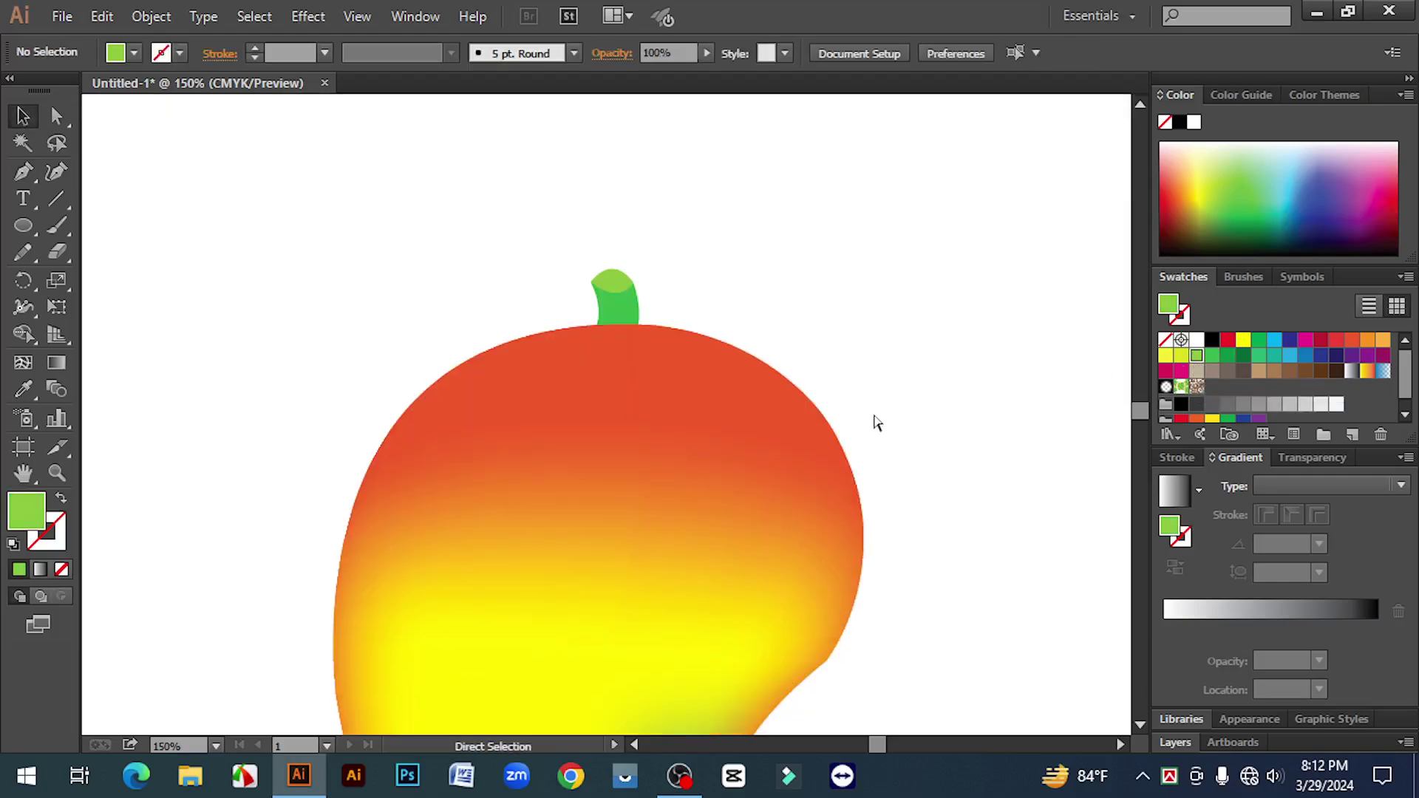
{"action": "key", "text": "ctrl+minus"}
{"action": "key", "text": "ctrl+minus"}
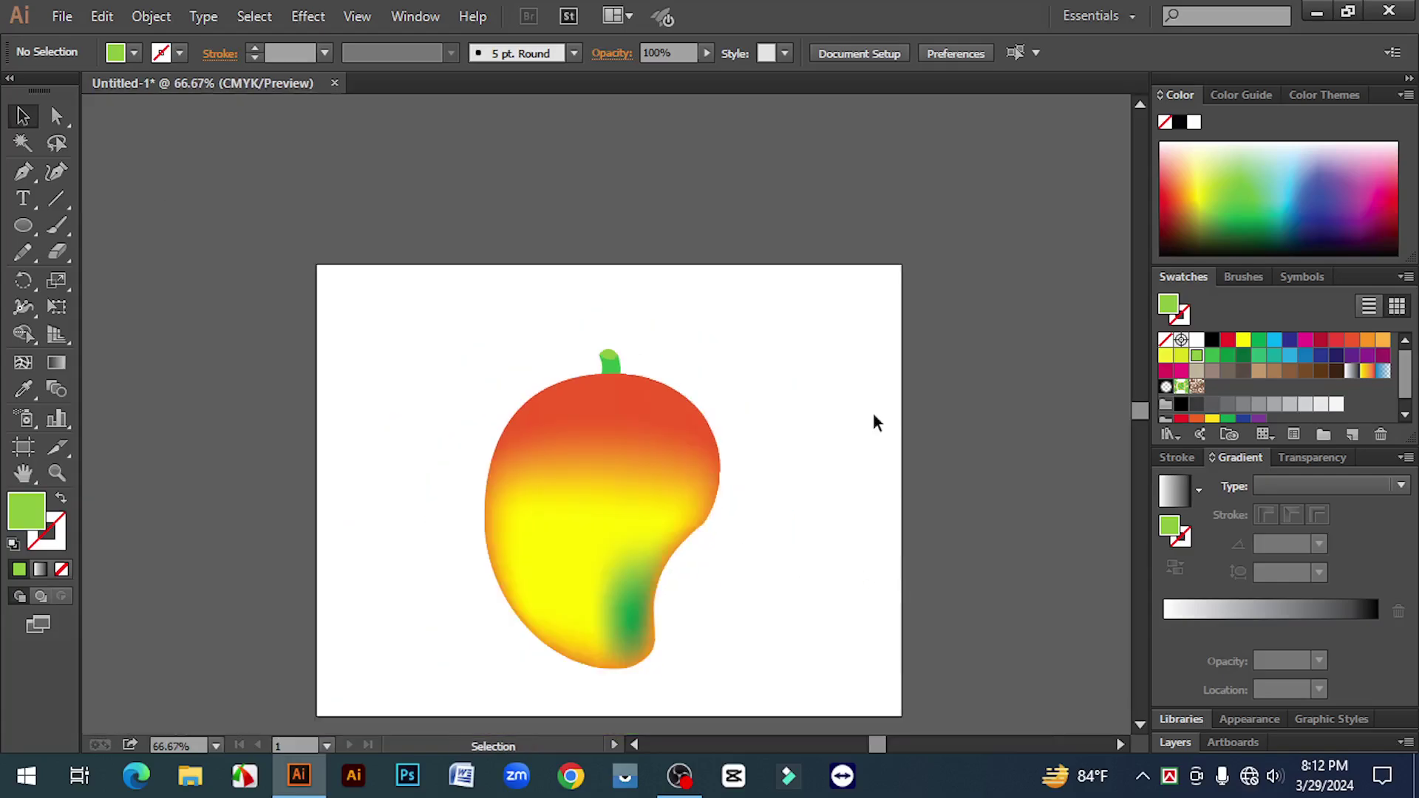
{"action": "scroll", "coordinate": [795, 490], "scroll_direction": "down", "scroll_amount": 2}
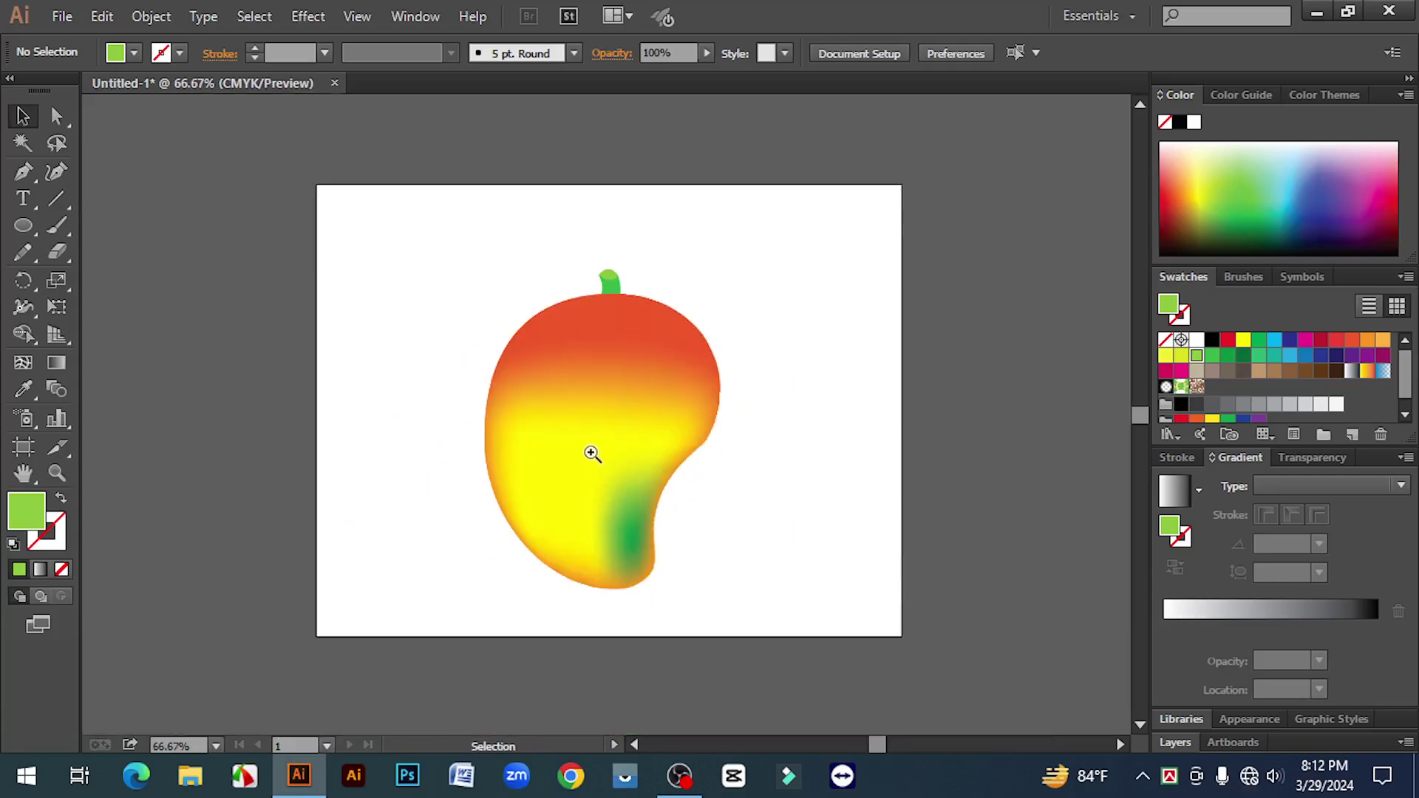
{"action": "left_click", "coordinate": [595, 428], "text": "ctrl"}
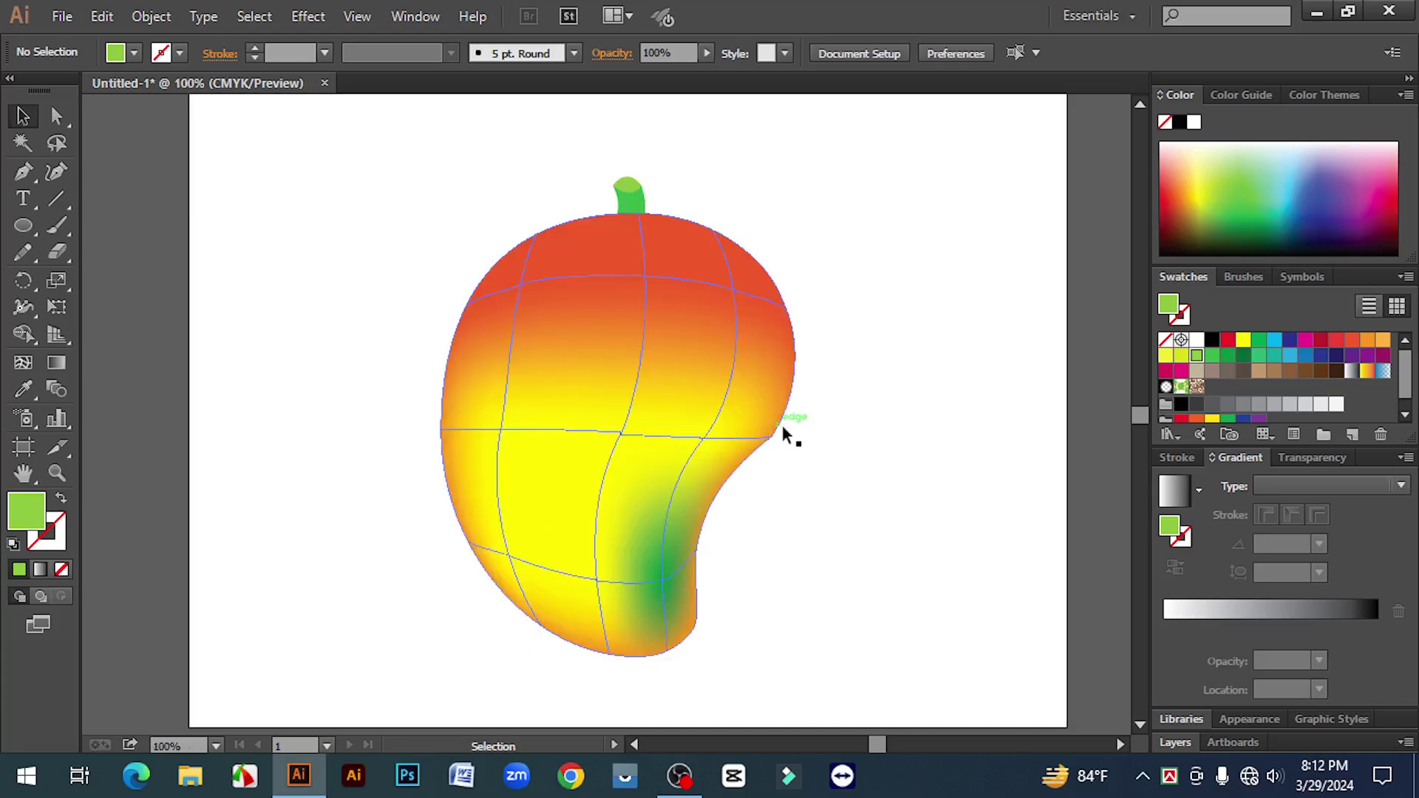
{"action": "left_click", "coordinate": [701, 382]}
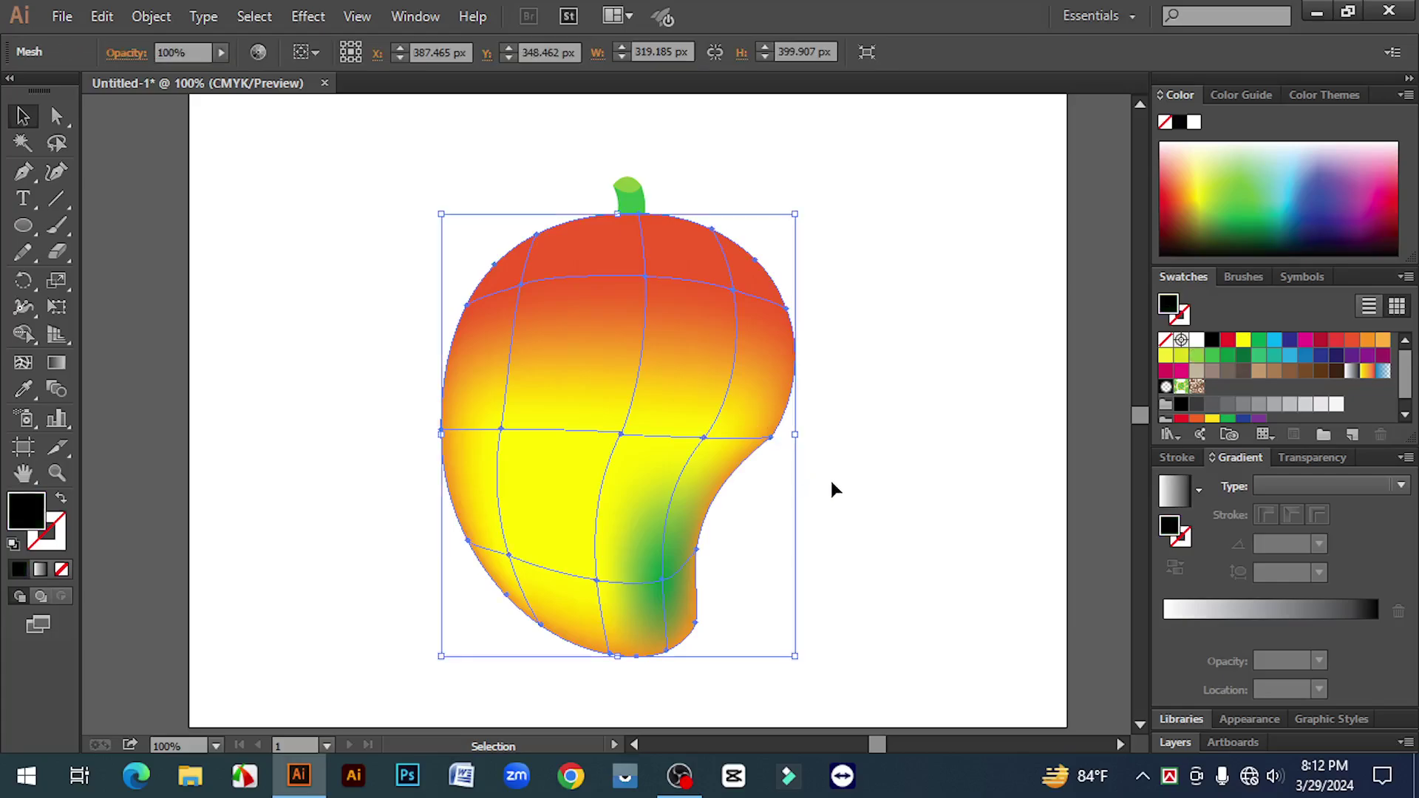
{"action": "left_click", "coordinate": [875, 482]}
{"action": "left_click", "coordinate": [523, 531]}
{"action": "left_click", "coordinate": [929, 472]}
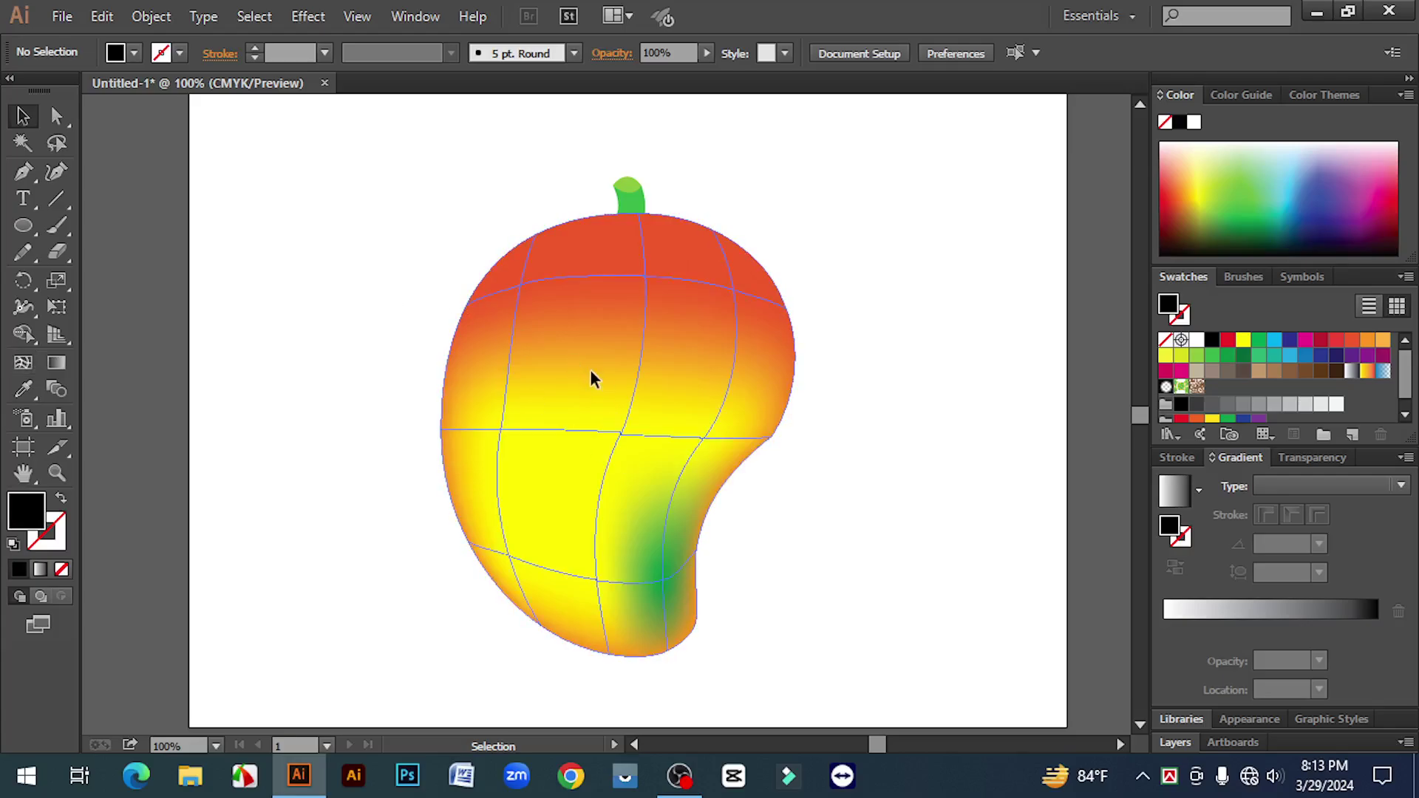
{"action": "left_click", "coordinate": [520, 291]}
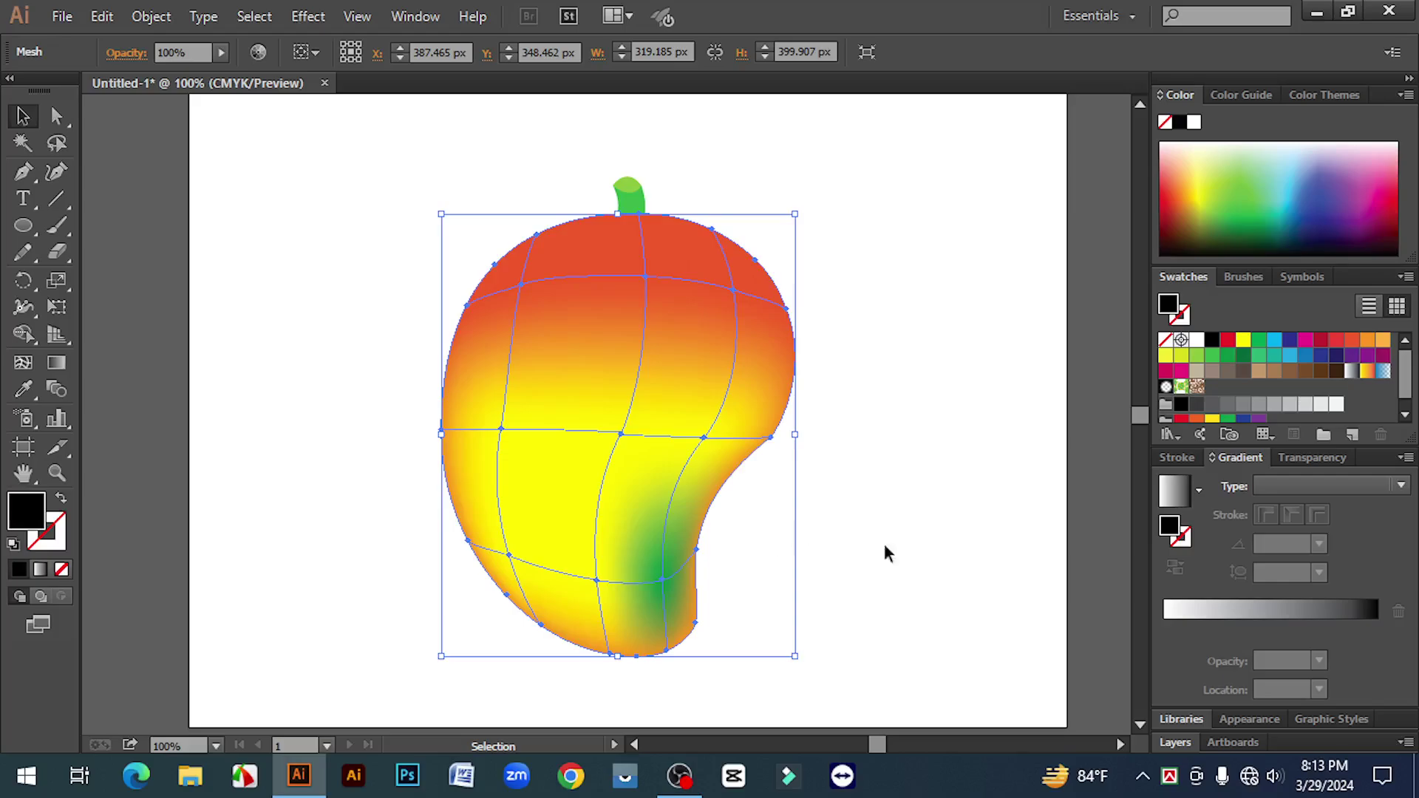
{"action": "left_click", "coordinate": [898, 524]}
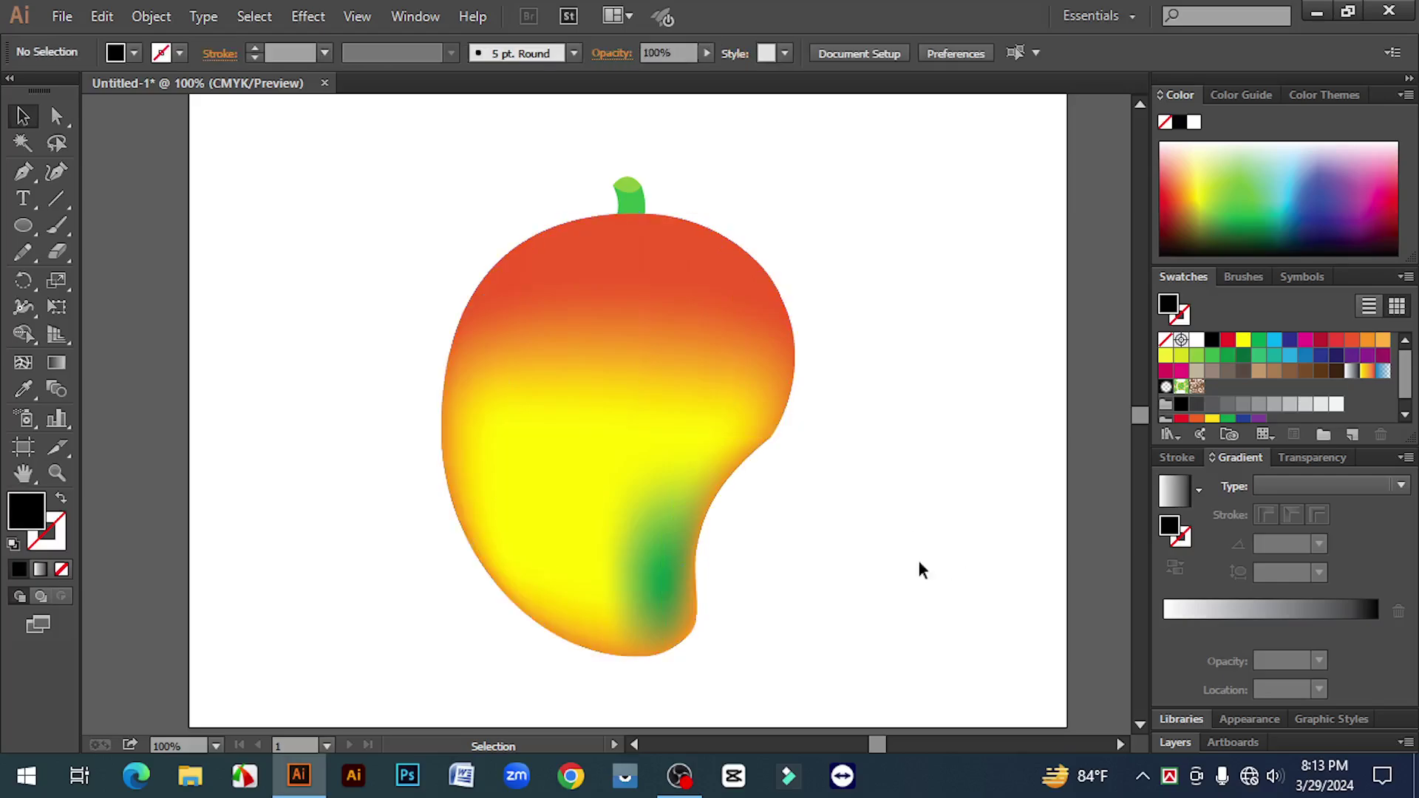
Reshape the mango's lower-right edge: move the notch anchor to (523, 360) px, the one below to (466, 453) px and the tip anchor to (468, 511) px
{"action": "left_click", "coordinate": [671, 387]}
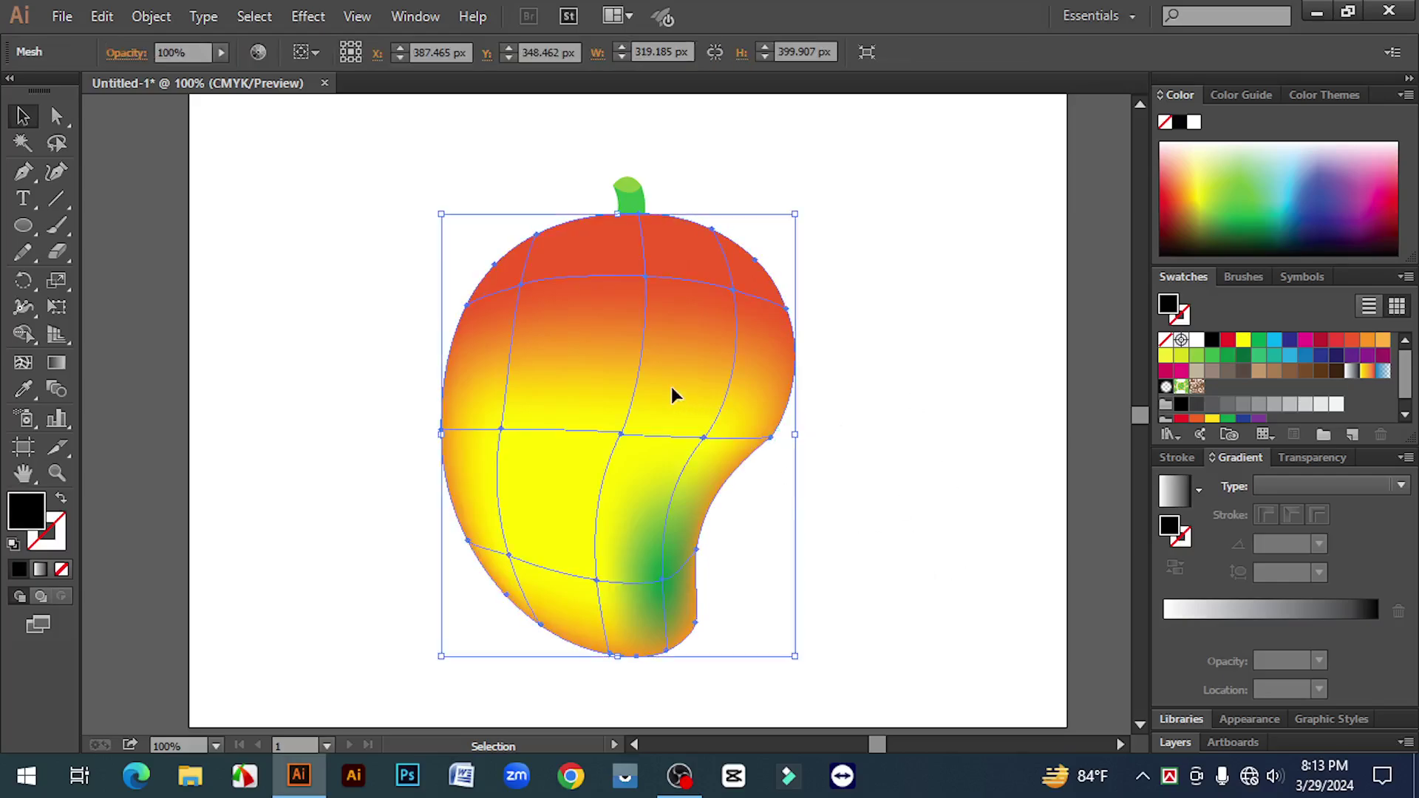
{"action": "left_click", "coordinate": [56, 116]}
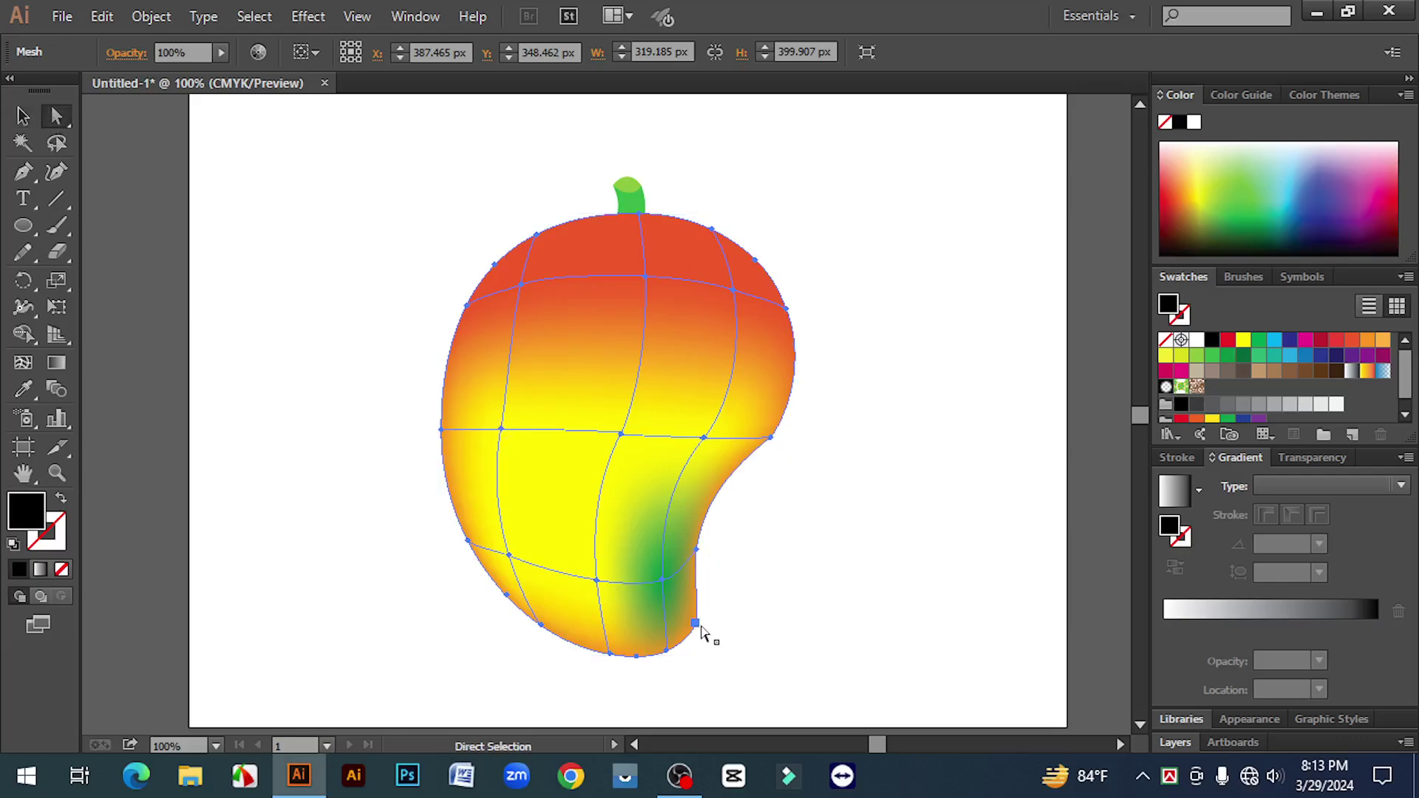
{"action": "left_click_drag", "start_coordinate": [697, 626], "coordinate": [704, 630]}
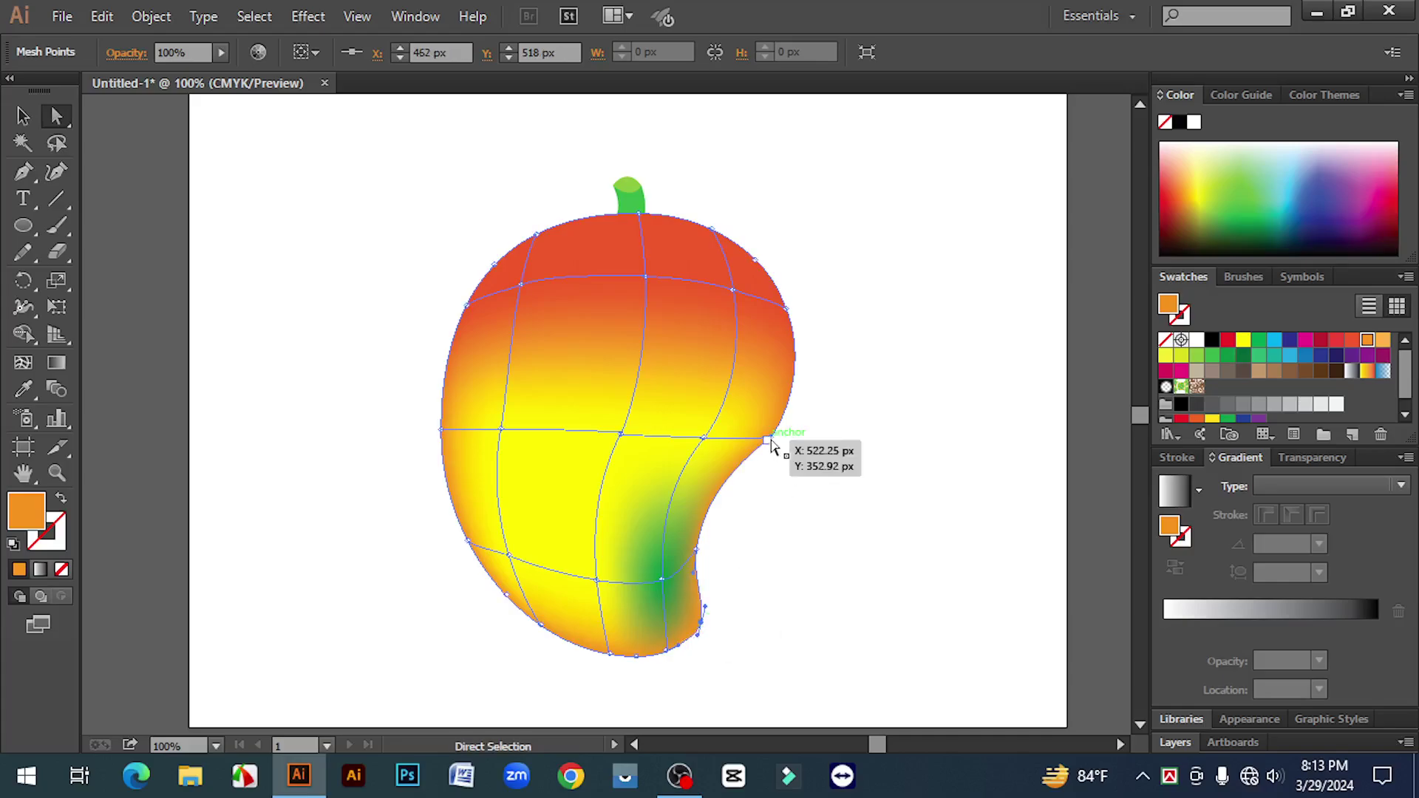
{"action": "left_click_drag", "start_coordinate": [770, 442], "coordinate": [767, 449]}
{"action": "left_click_drag", "start_coordinate": [699, 555], "coordinate": [706, 555]}
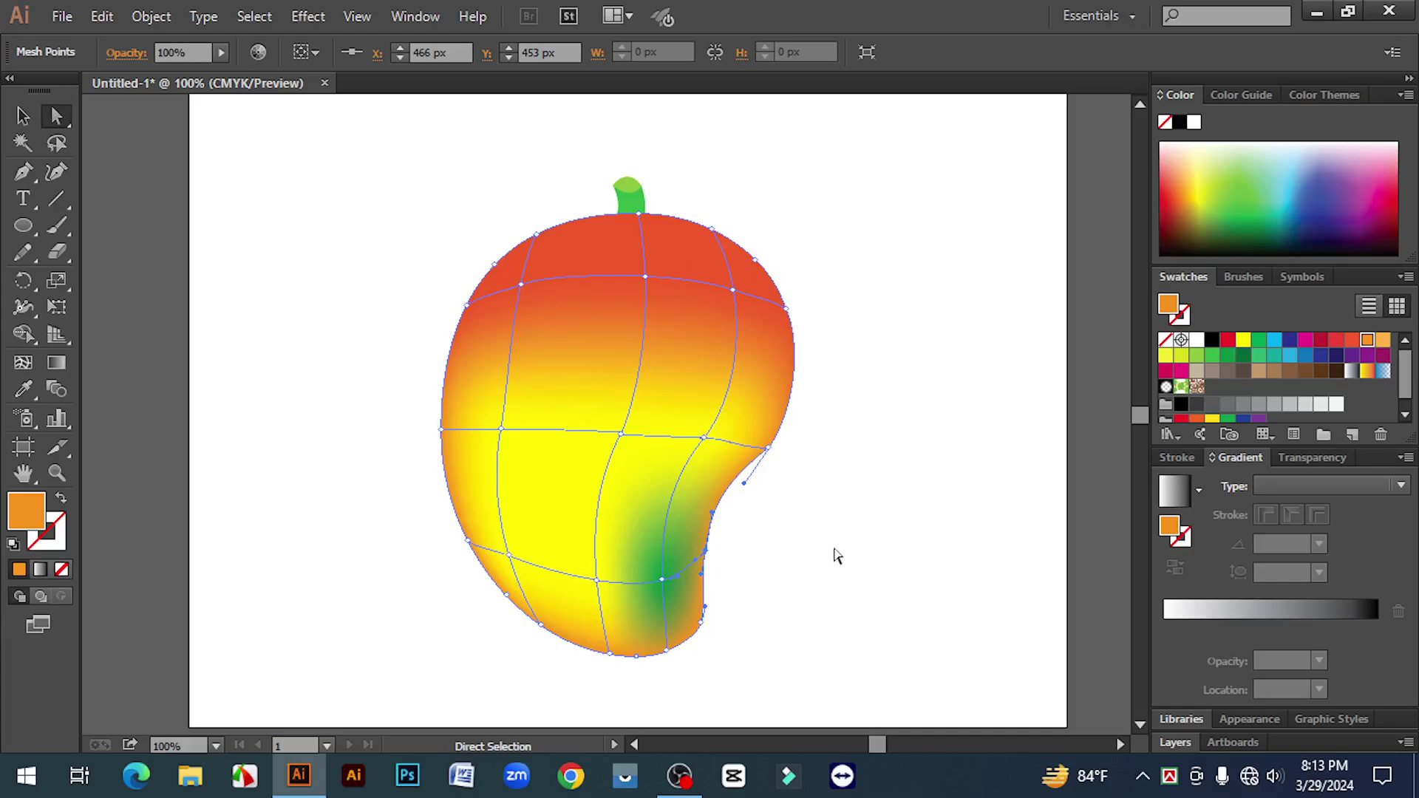
{"action": "left_click", "coordinate": [835, 555]}
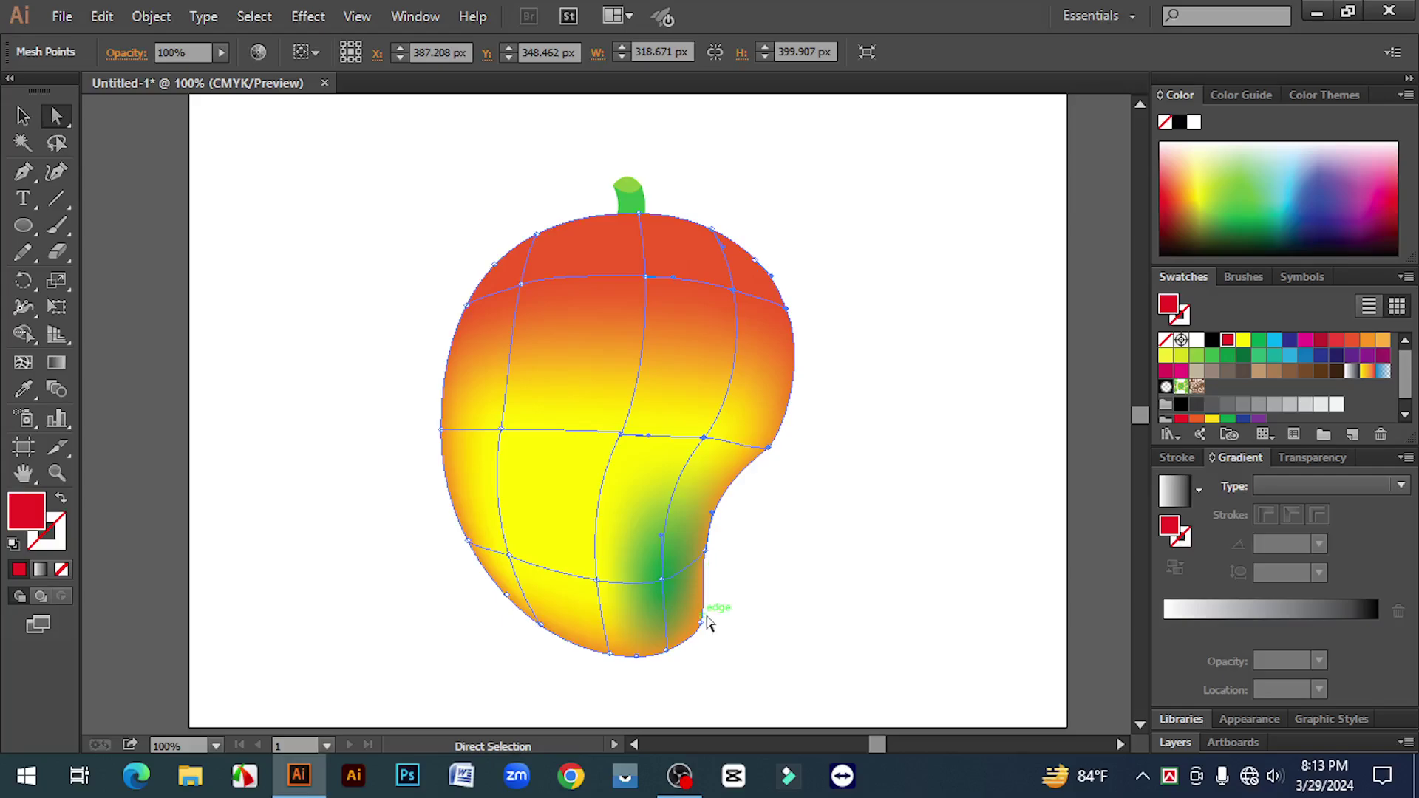
{"action": "left_click_drag", "start_coordinate": [702, 623], "coordinate": [706, 618]}
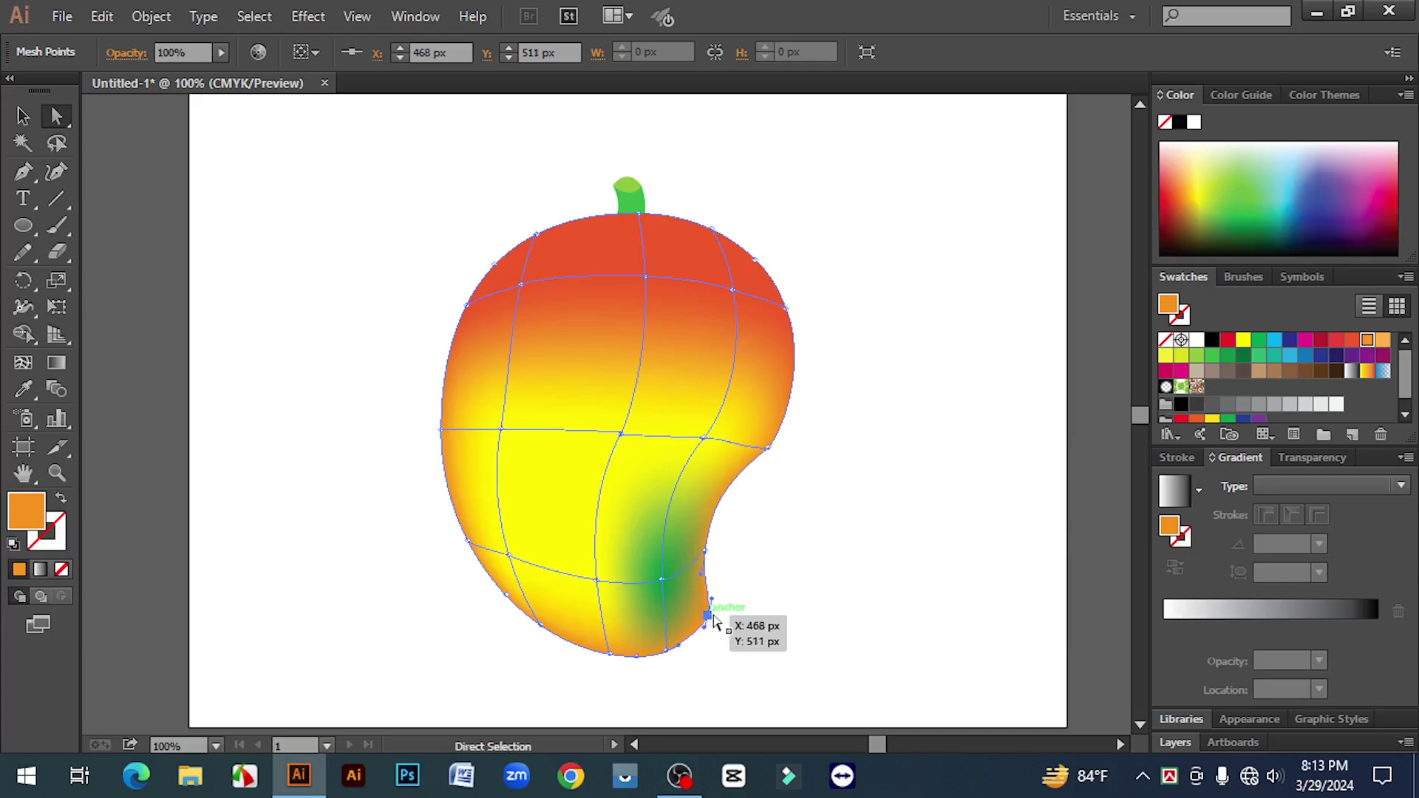
{"action": "left_click", "coordinate": [706, 552]}
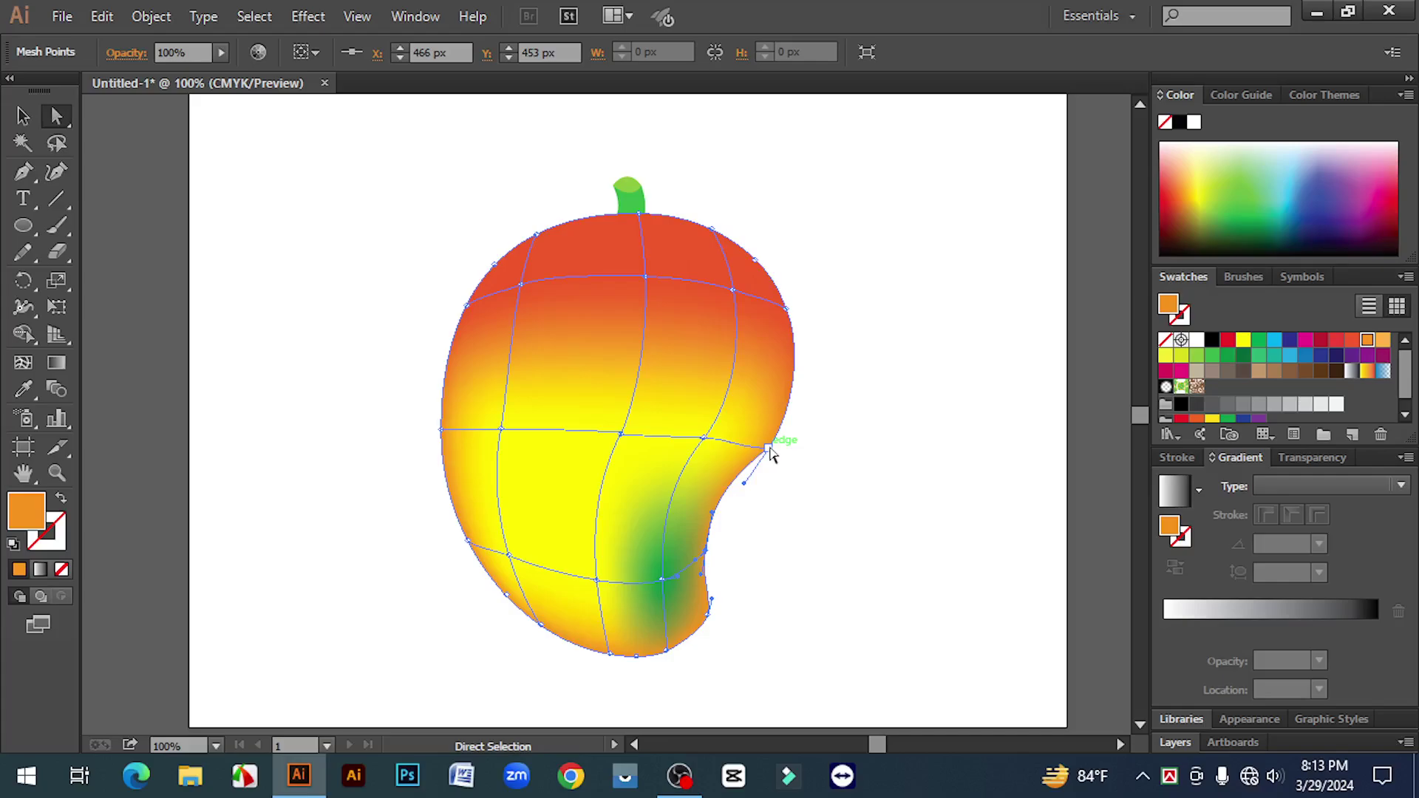
Try lowering the notch anchor on the mango's right edge slightly, and undo that move
{"action": "left_click_drag", "start_coordinate": [766, 450], "coordinate": [851, 540]}
{"action": "left_click", "coordinate": [855, 562]}
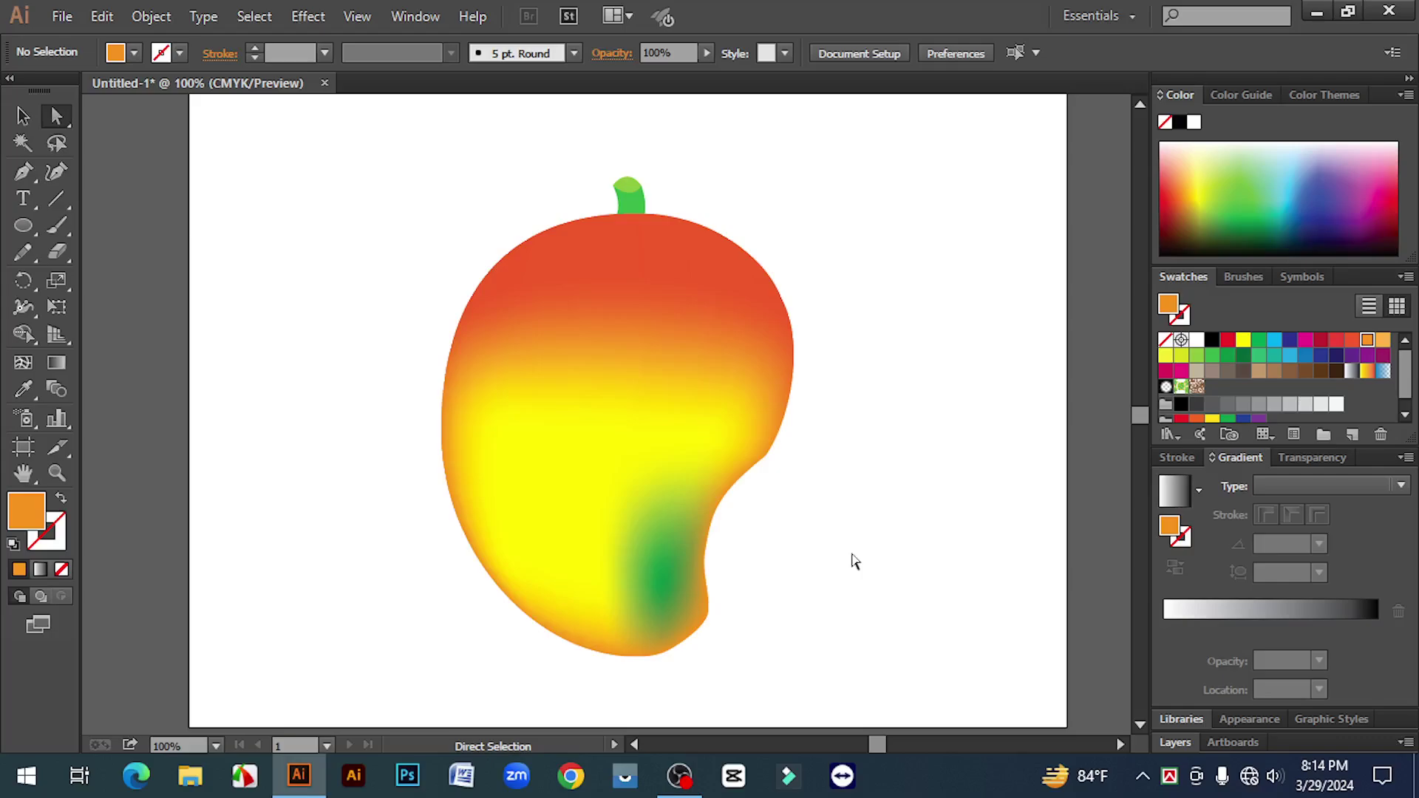
{"action": "key", "text": "ctrl+minus"}
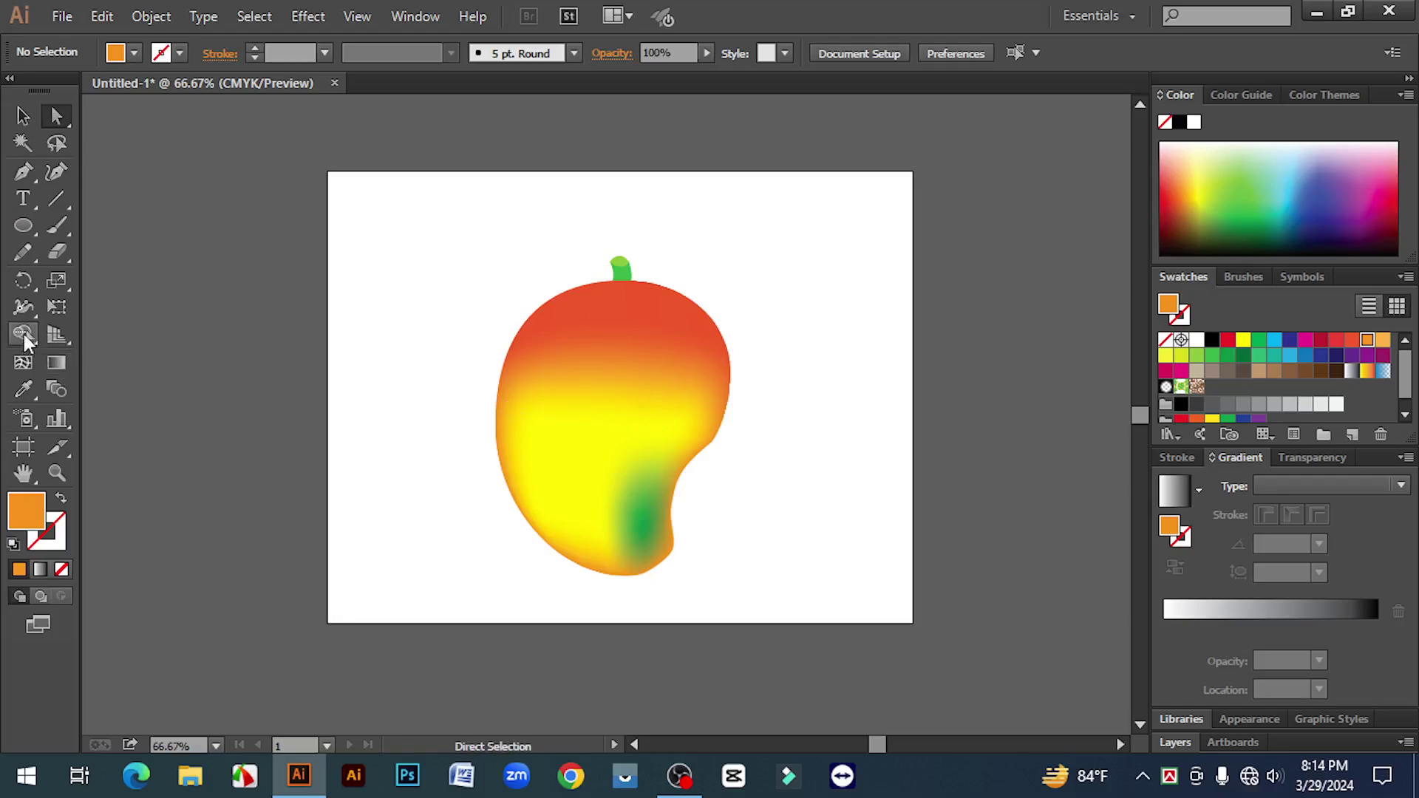
{"action": "left_click", "coordinate": [23, 363]}
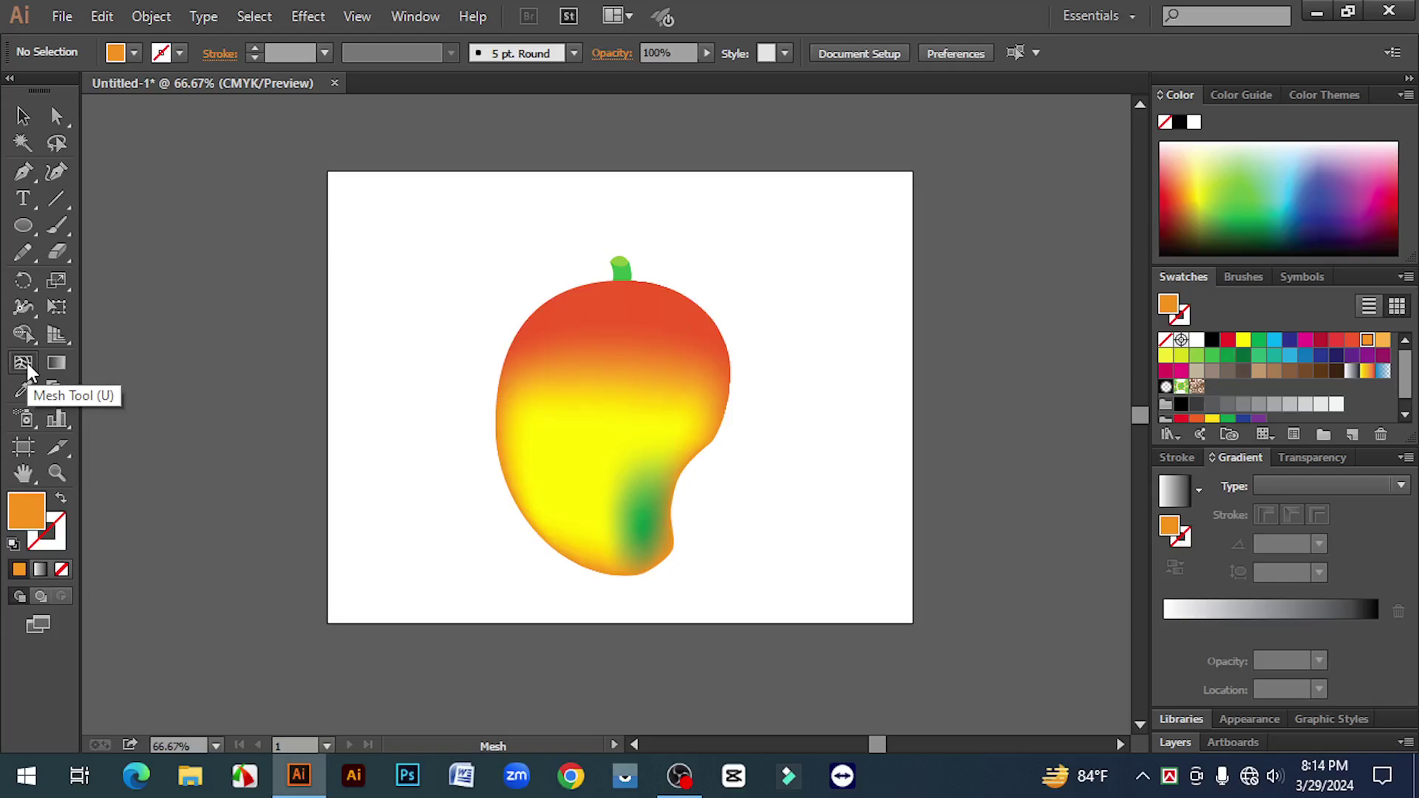
{"action": "key", "text": "ctrl+z"}
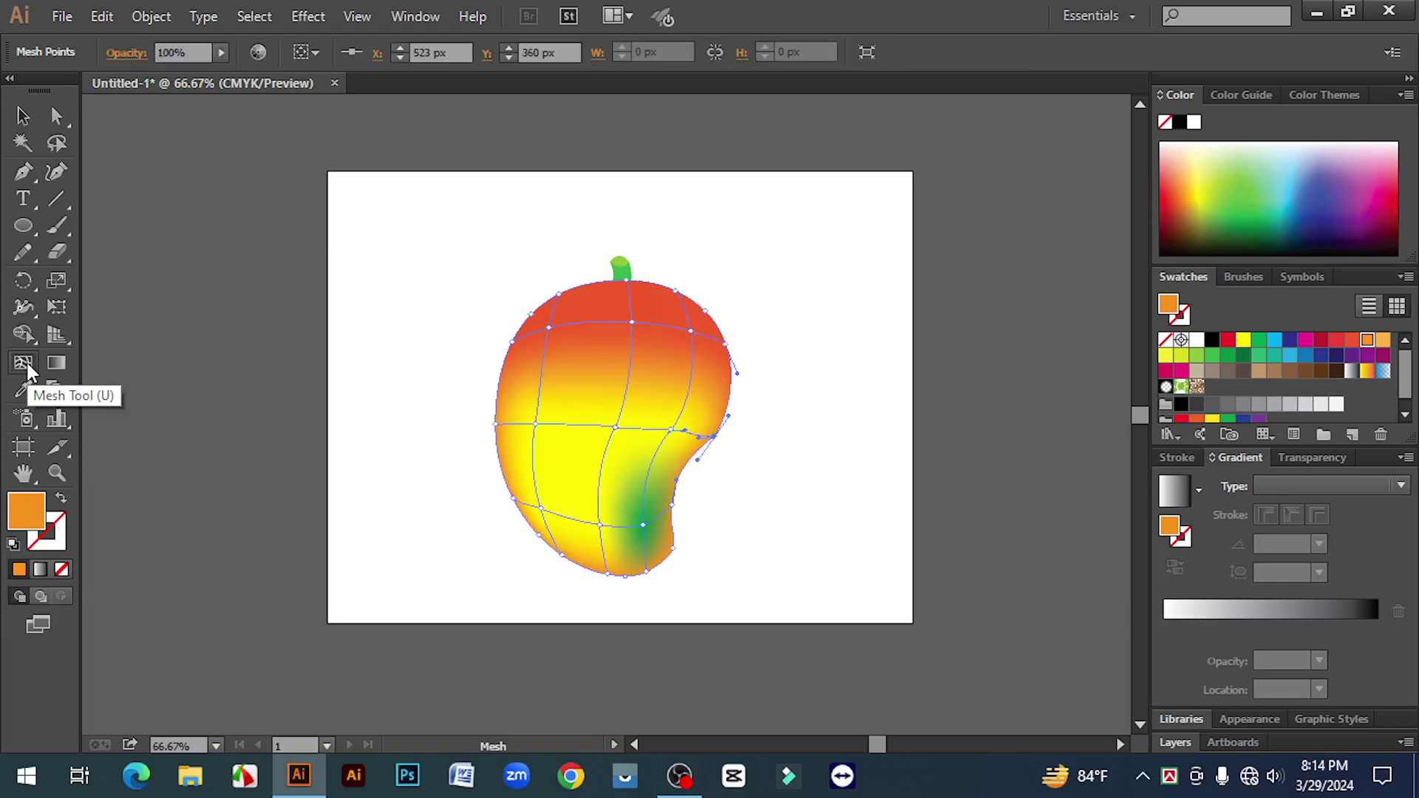
Undo the last mesh change and leave the mango's lower-right tip anchor at (462, 518) px, with the mesh deselected
{"action": "key", "text": "ctrl+z"}
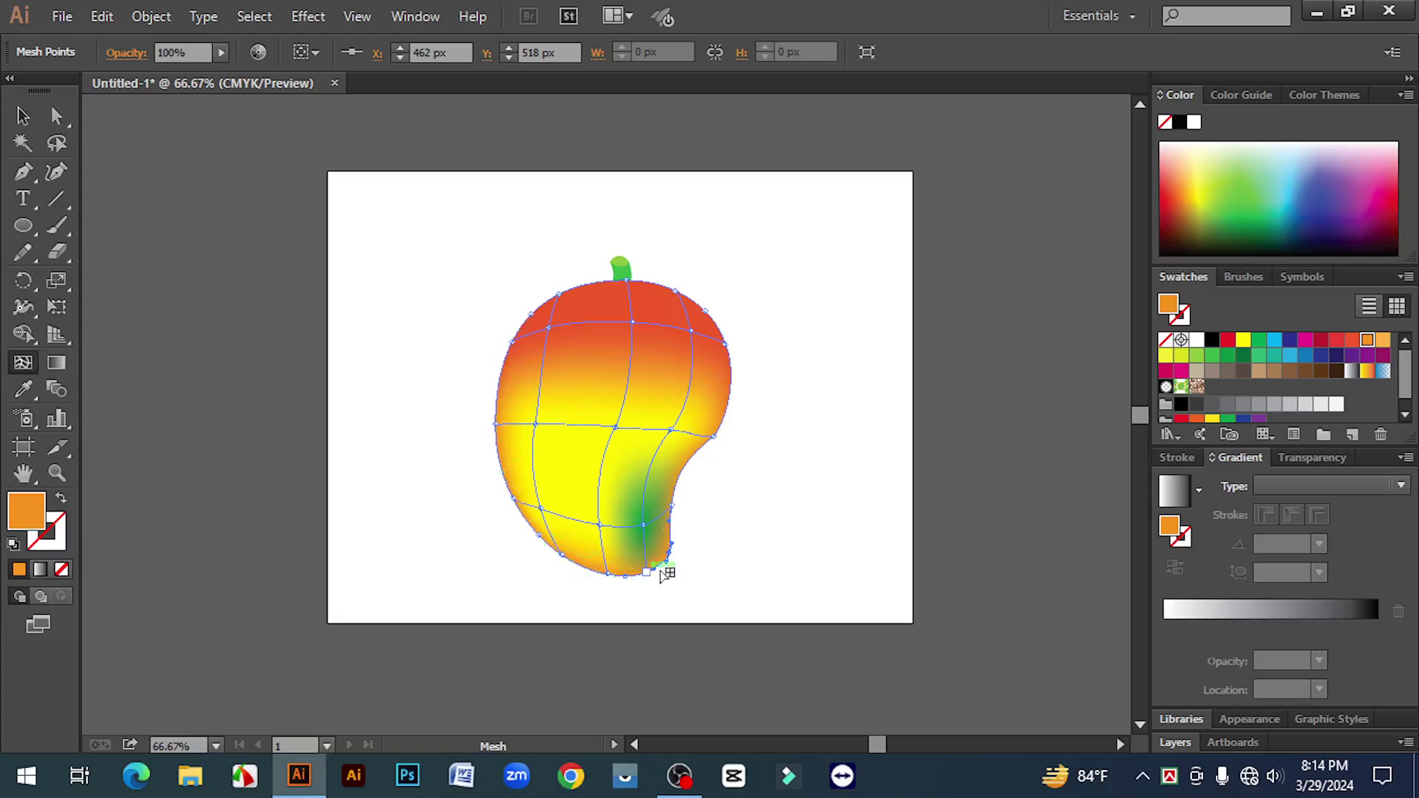
{"action": "key", "text": "v"}
{"action": "left_click", "coordinate": [424, 399]}
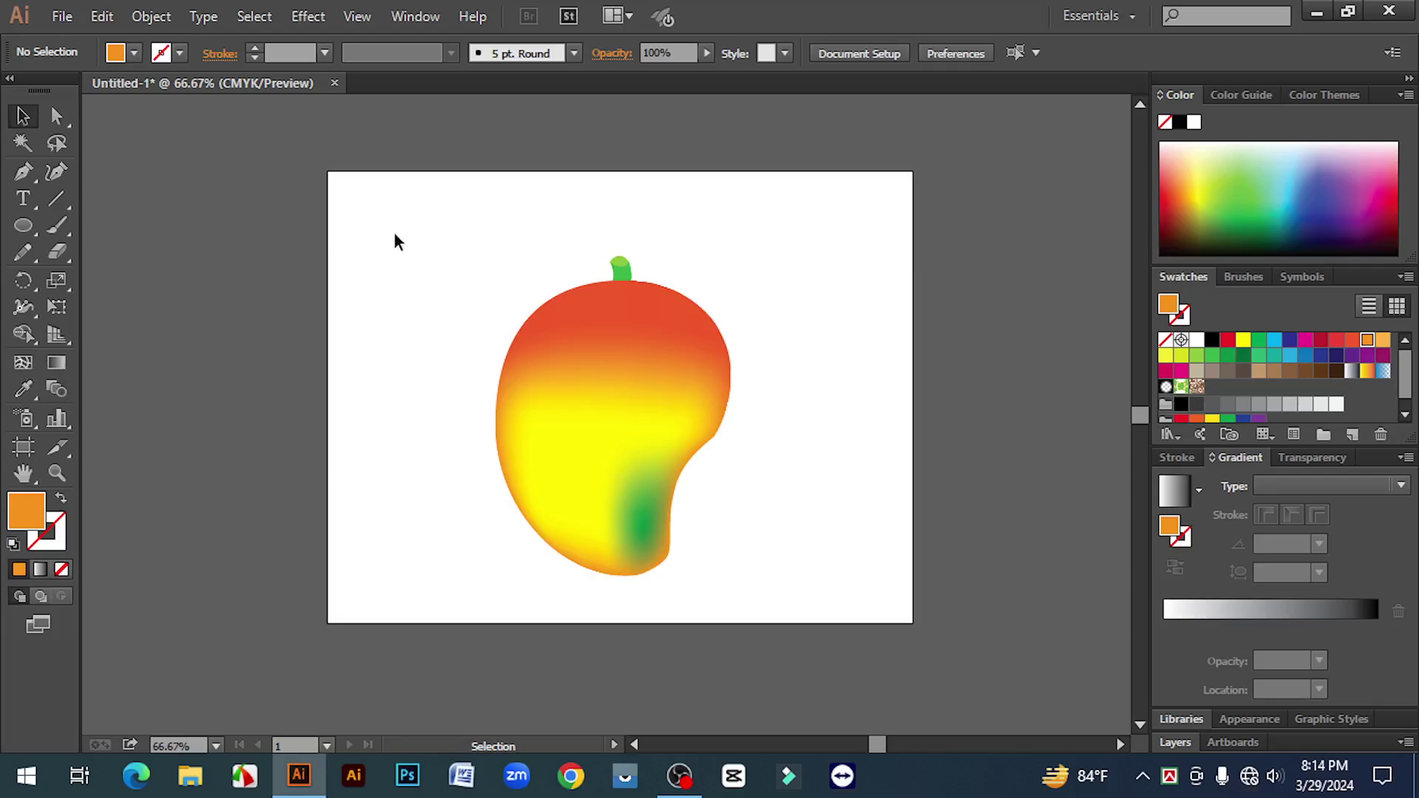
Group the mango mesh with both parts of its stem and deselect the group
{"action": "left_click_drag", "start_coordinate": [395, 234], "coordinate": [798, 603]}
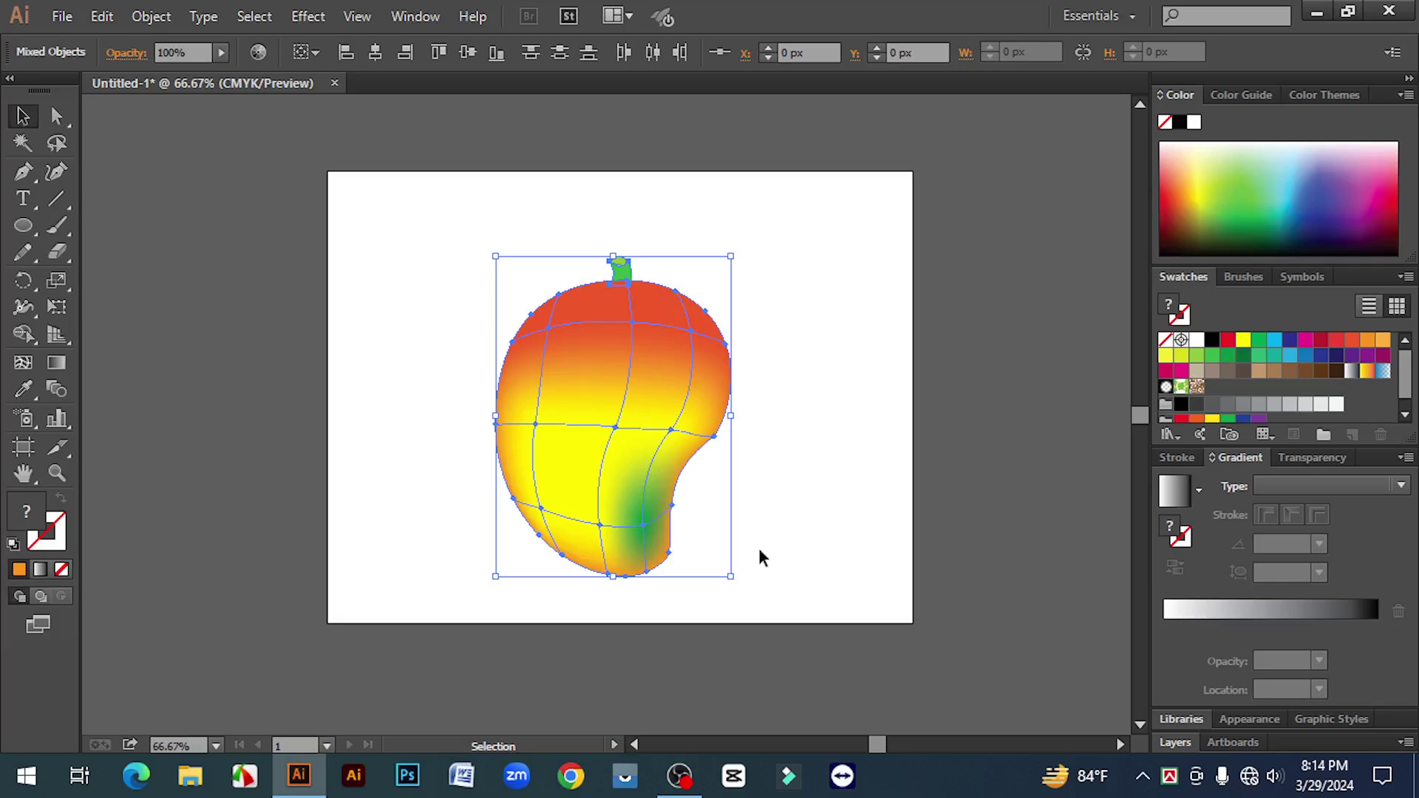
{"action": "right_click", "coordinate": [611, 379]}
{"action": "left_click", "coordinate": [676, 473]}
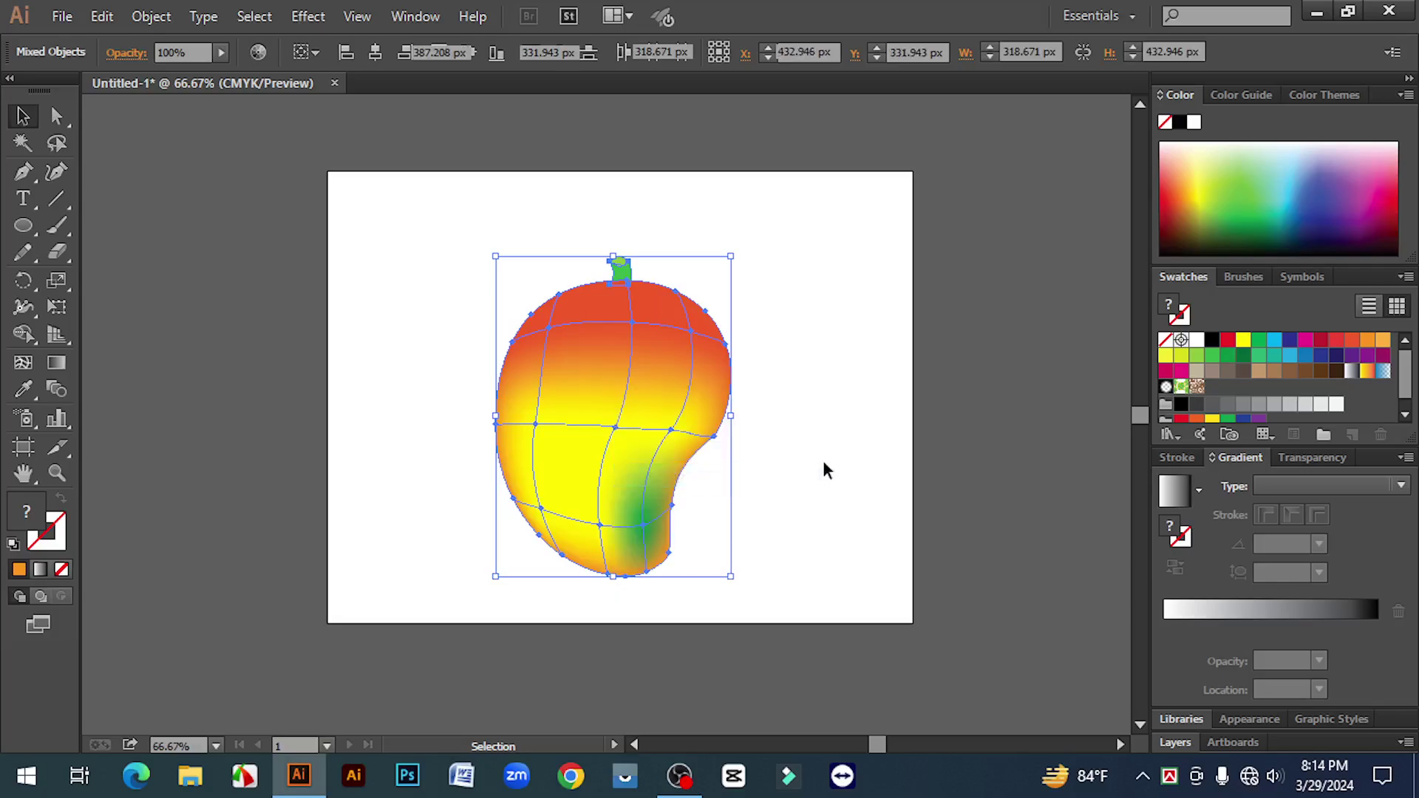
{"action": "left_click", "coordinate": [823, 463]}
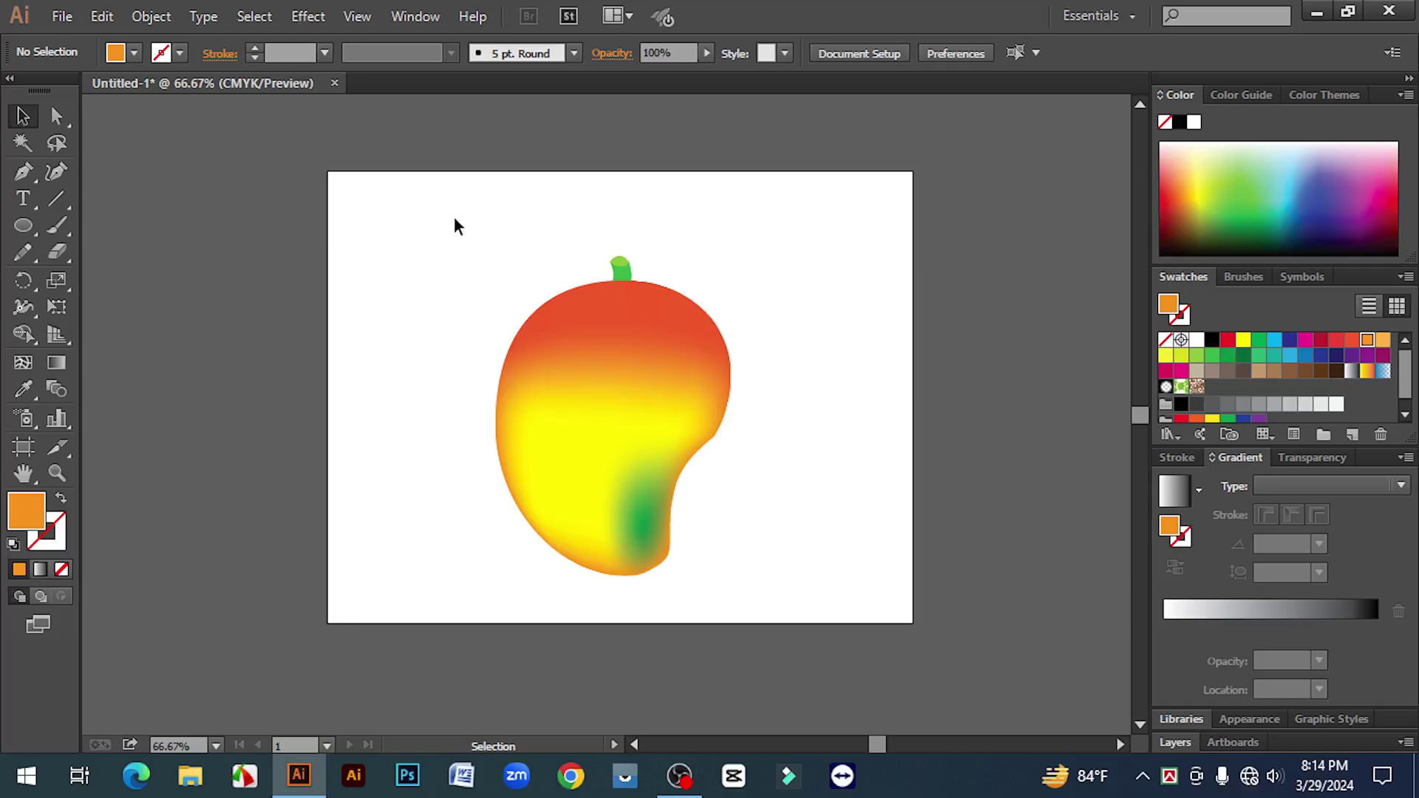
Check that the mango and its stem select together as one group, leaving the artwork deselected
{"action": "left_click_drag", "start_coordinate": [454, 216], "coordinate": [843, 610]}
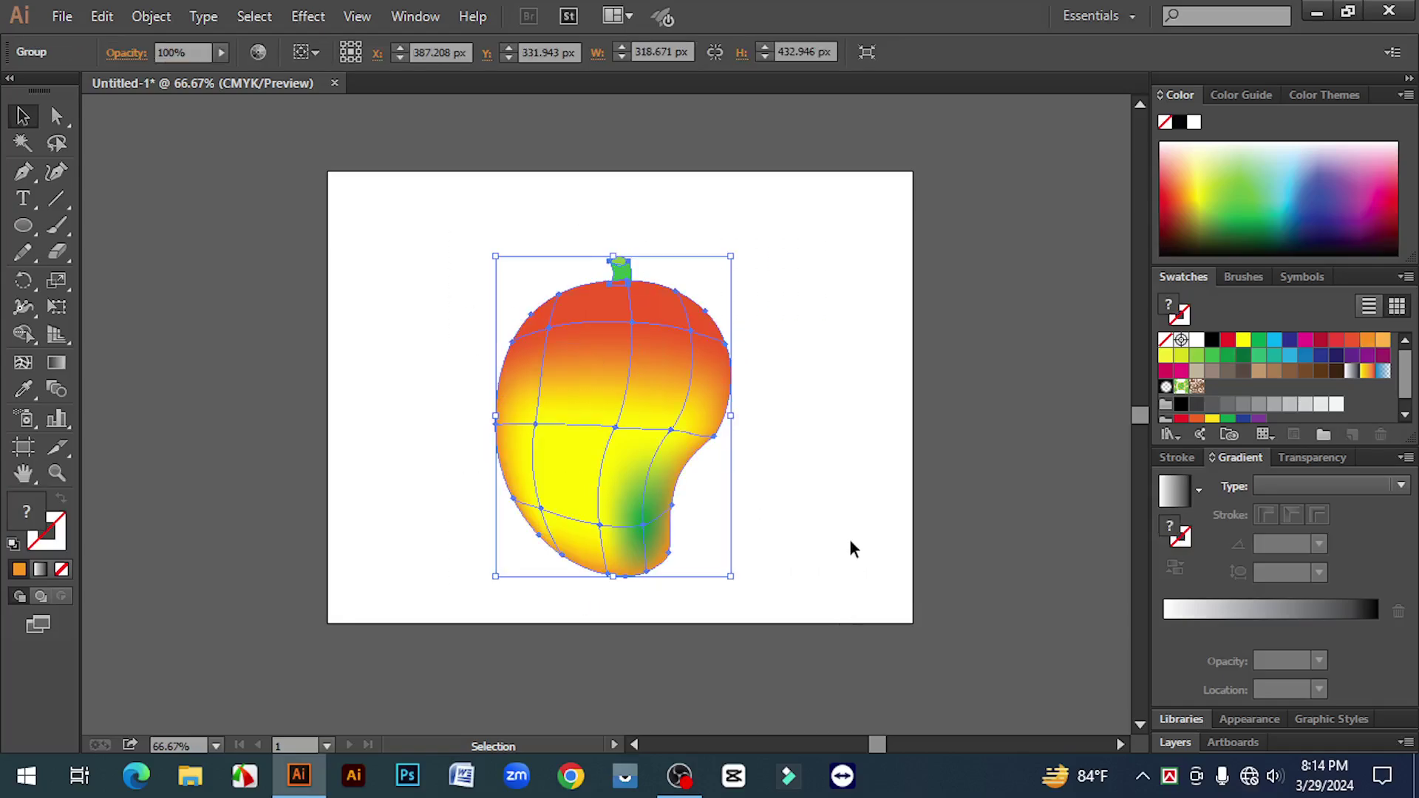
{"action": "left_click", "coordinate": [840, 433]}
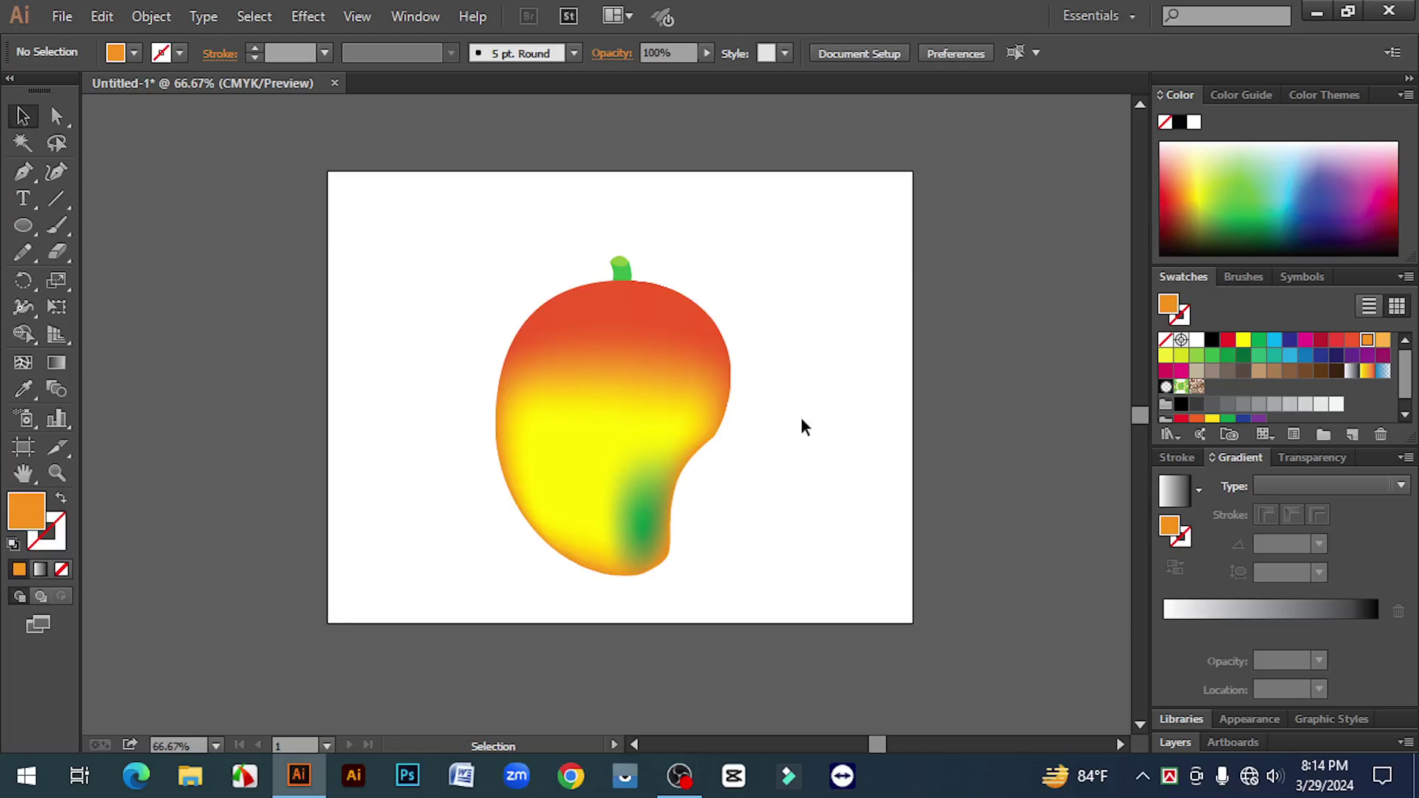
{"action": "left_click_drag", "start_coordinate": [463, 210], "coordinate": [861, 606]}
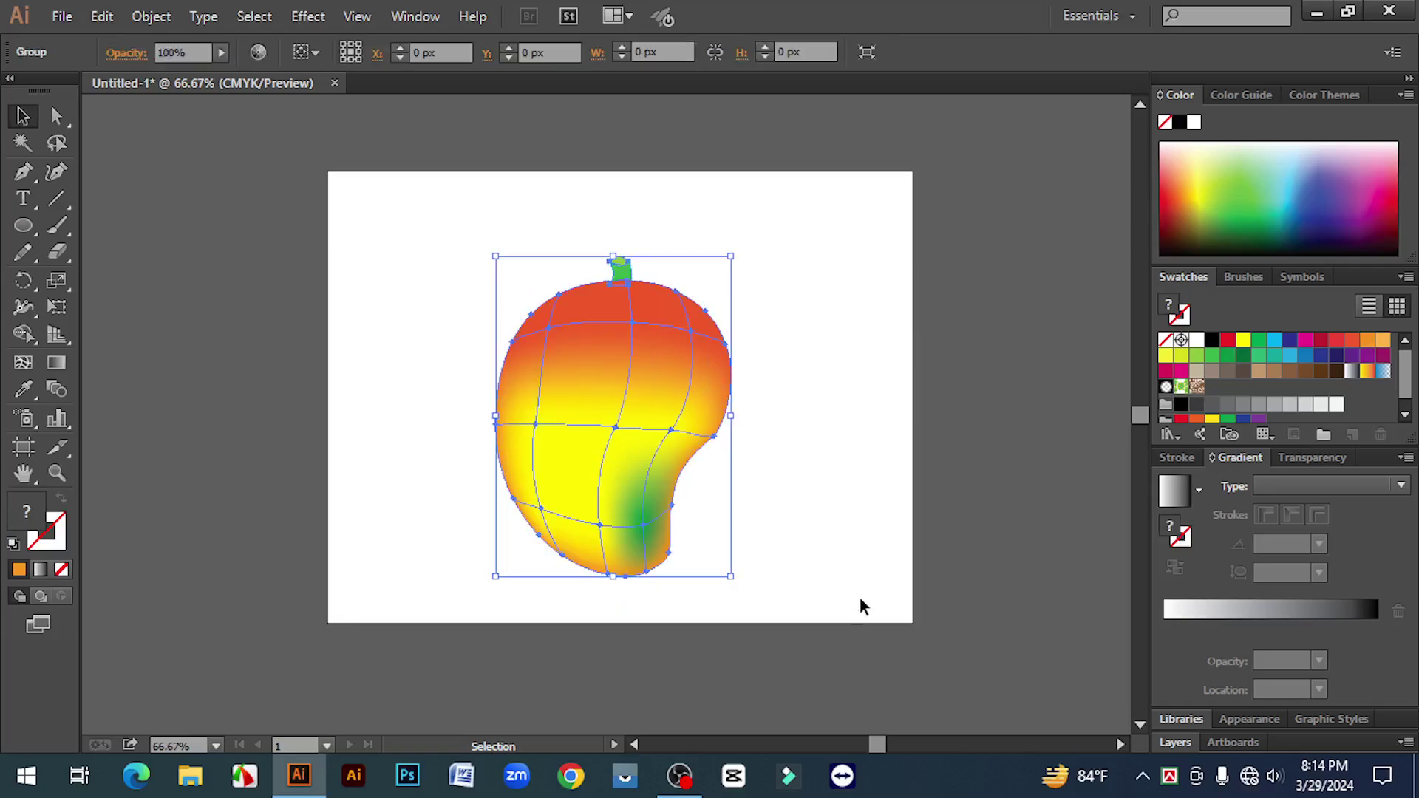
{"action": "left_click", "coordinate": [864, 601]}
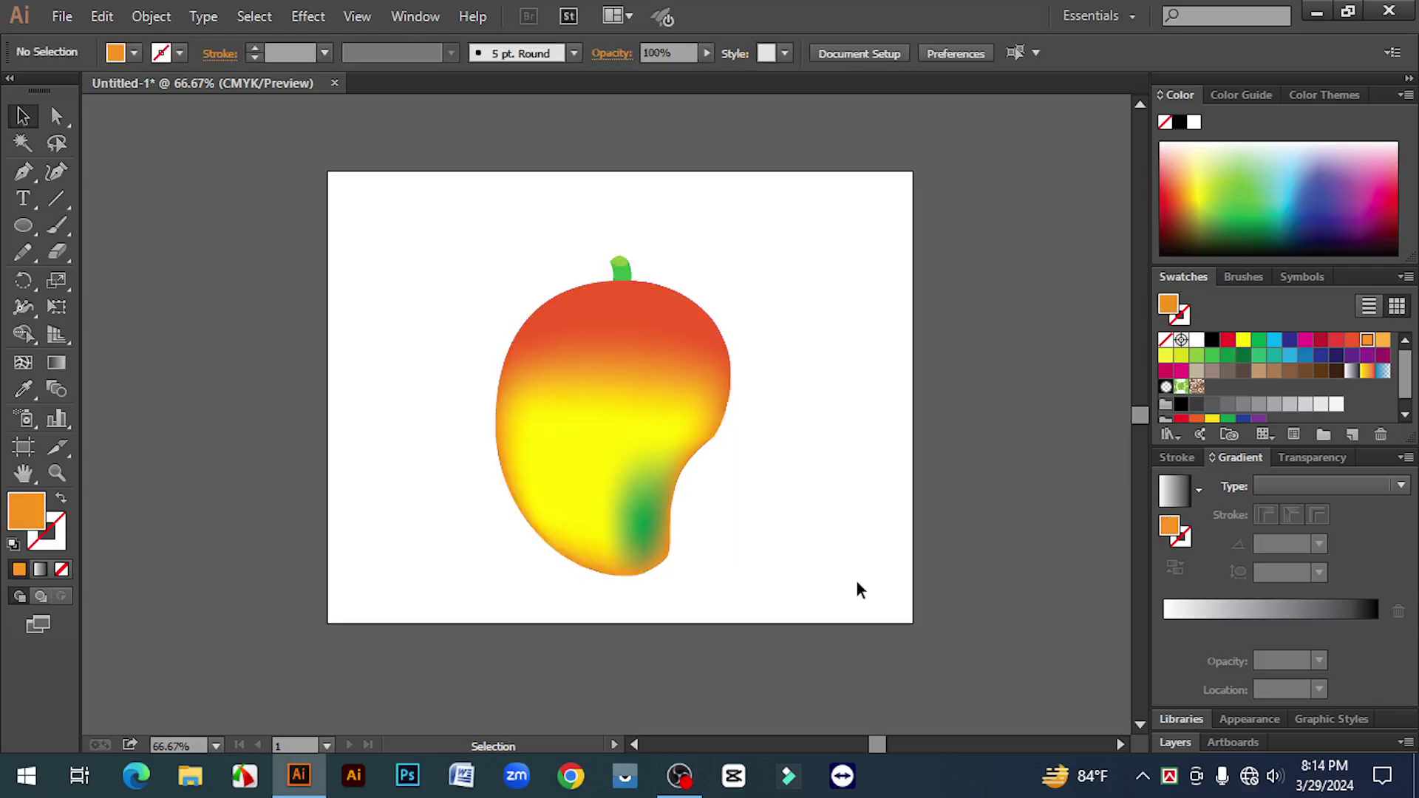